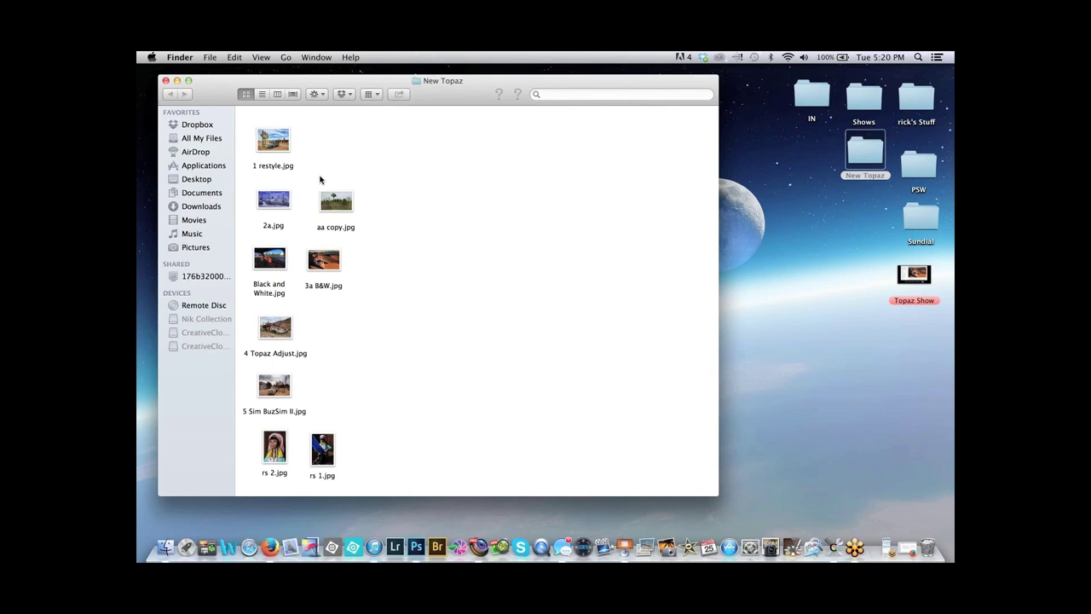
Open 1 restyle.jpg from the New Topaz folder in Photoshop and crop a thin strip off the photo's right edge
drag(275, 143, 416, 545)
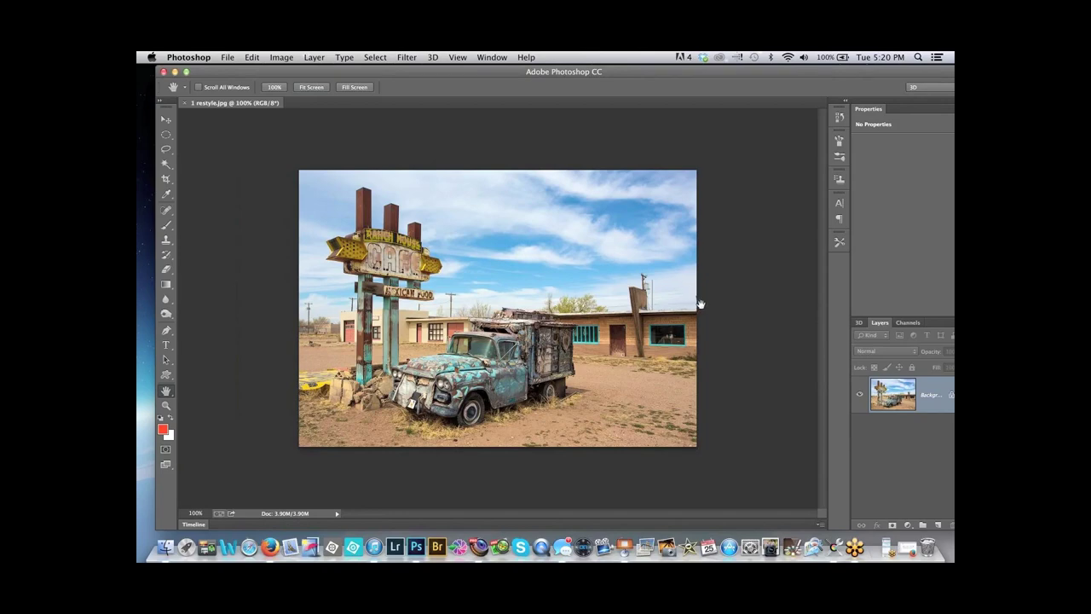
click(167, 178)
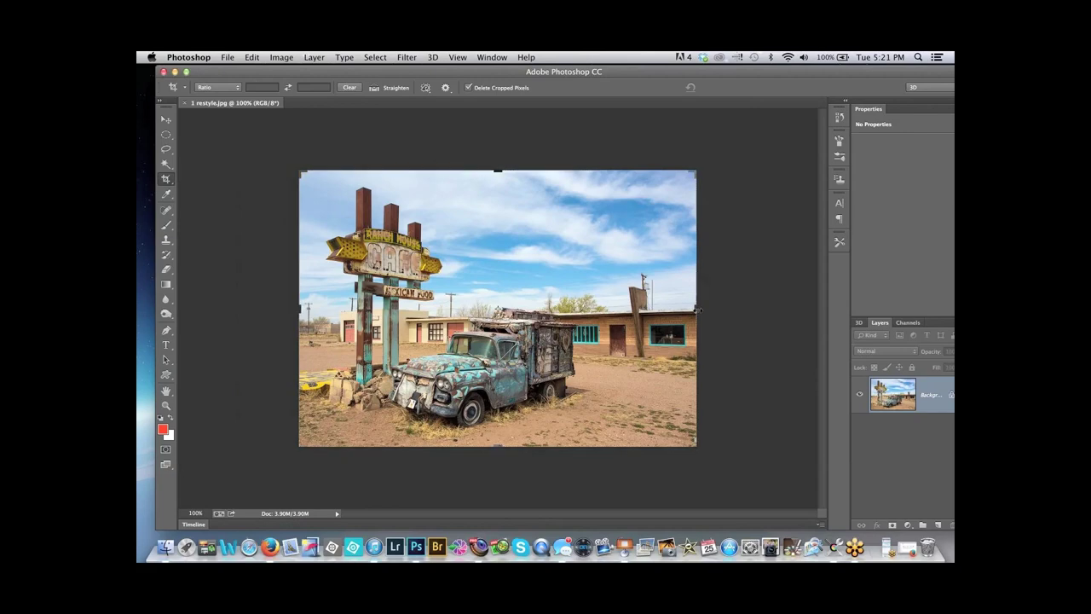
drag(696, 309, 695, 309)
key(Return)
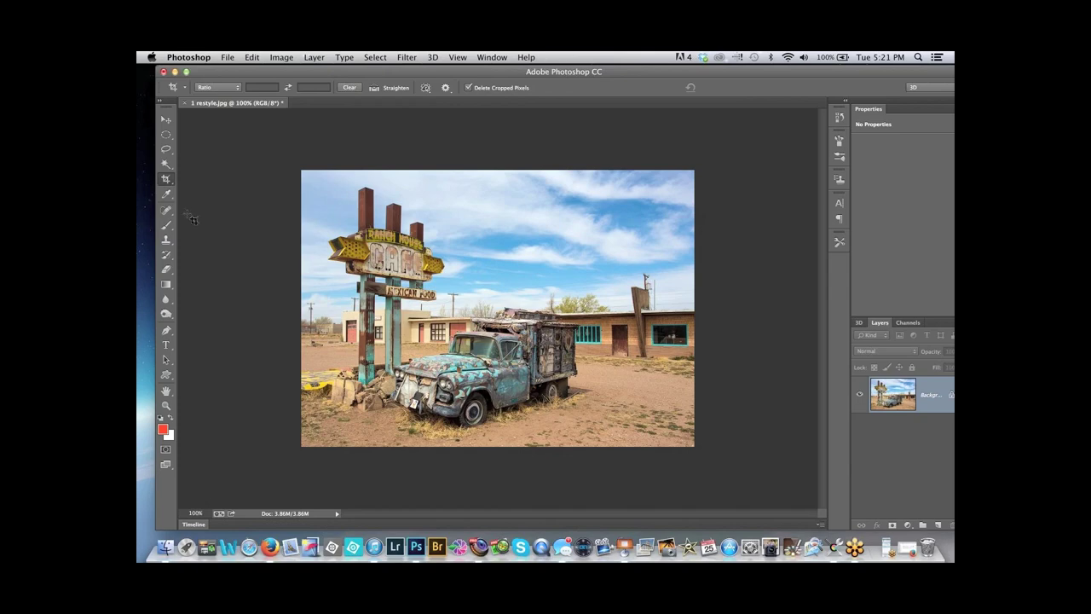
Crop thin strips off the bottom and top edges of the truck photo
click(167, 180)
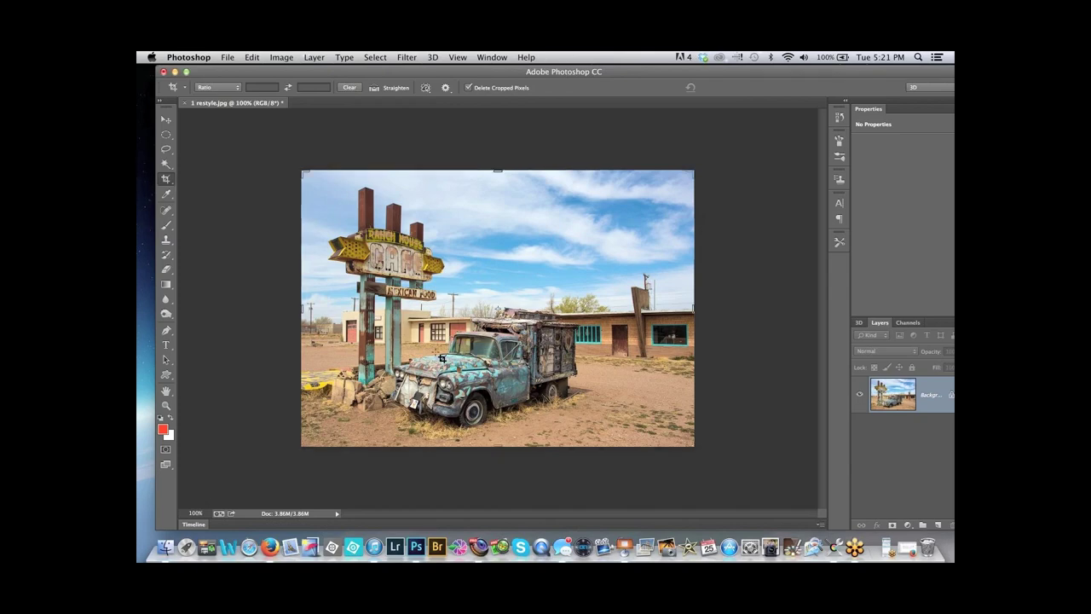
drag(502, 441, 505, 442)
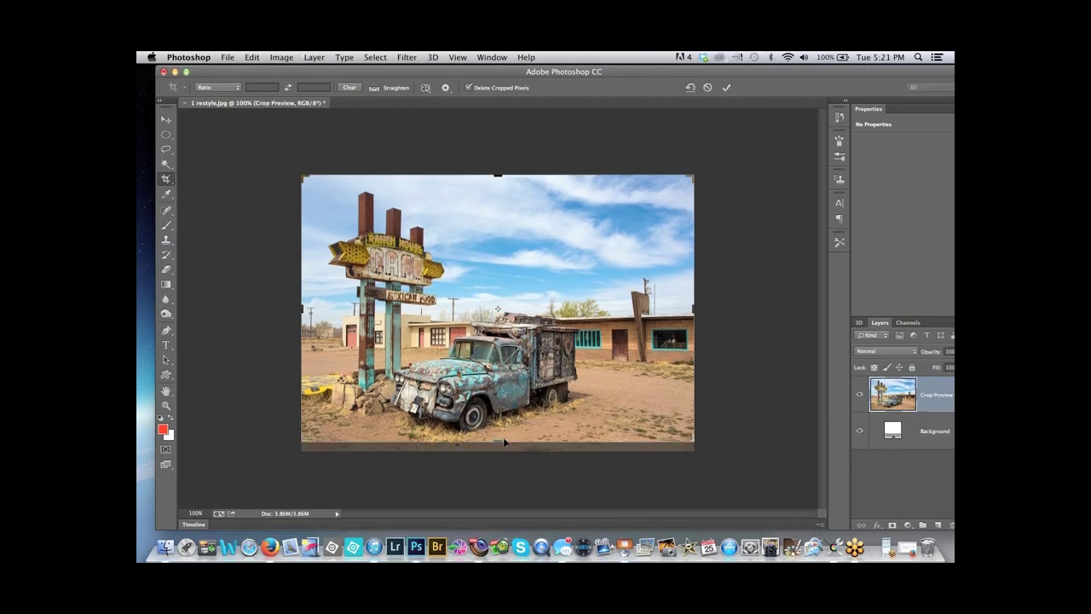
key(Return)
click(170, 181)
drag(497, 176, 497, 179)
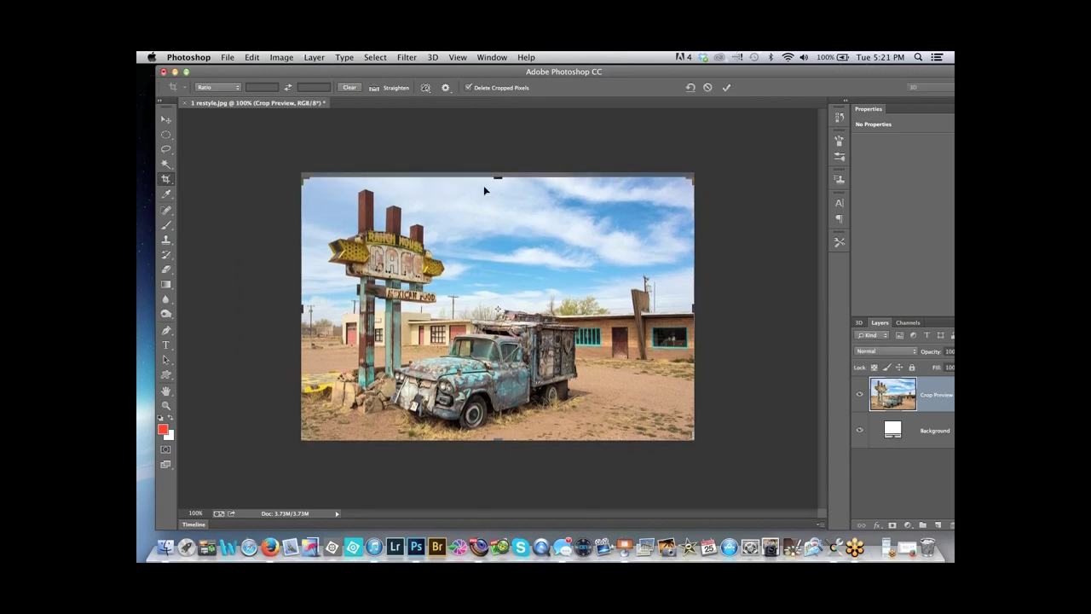
key(Return)
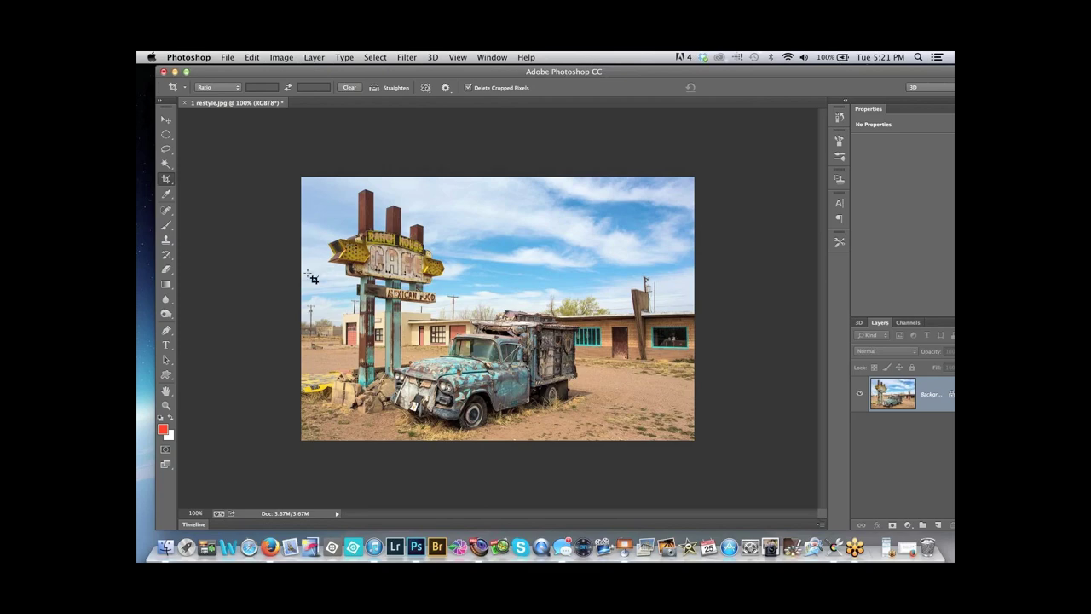
click(167, 181)
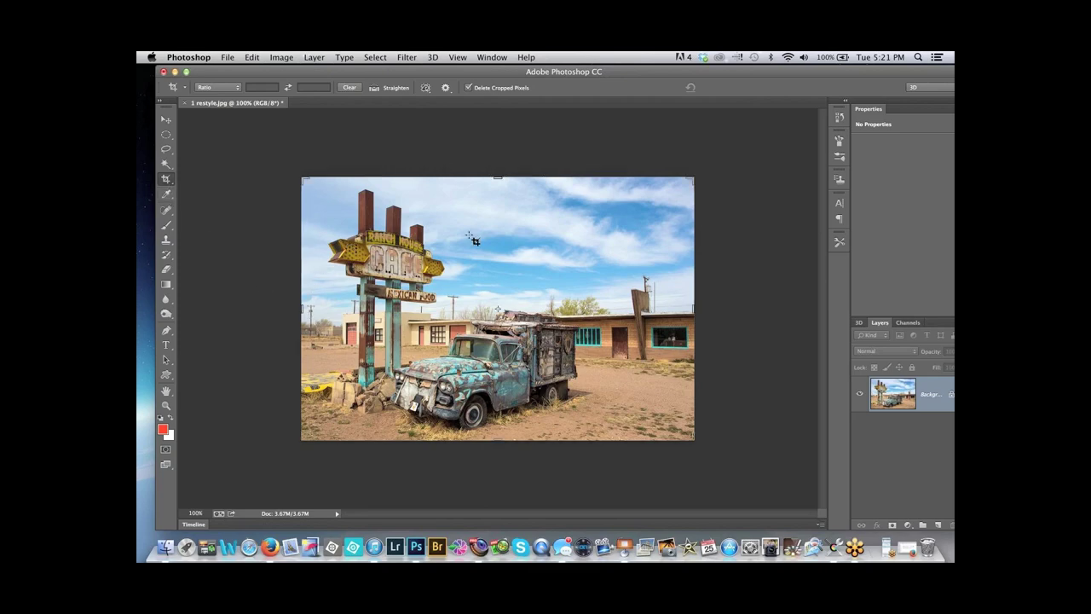
mouse_move(688, 307)
mouse_down()
mouse_move(695, 299)
mouse_move(682, 302)
mouse_up()
key(Return)
key(super)
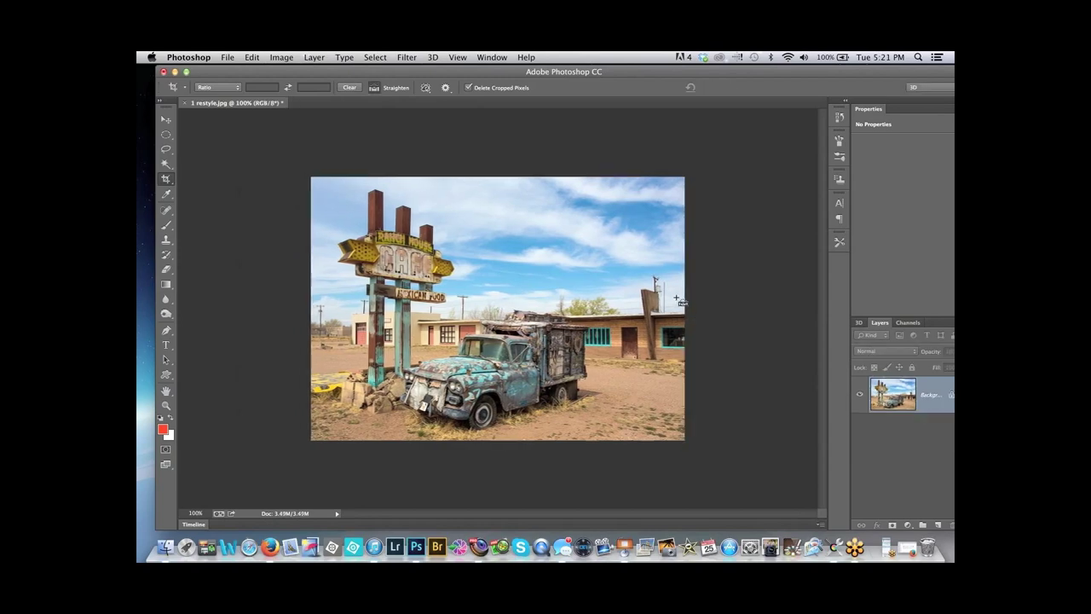
key(super+z)
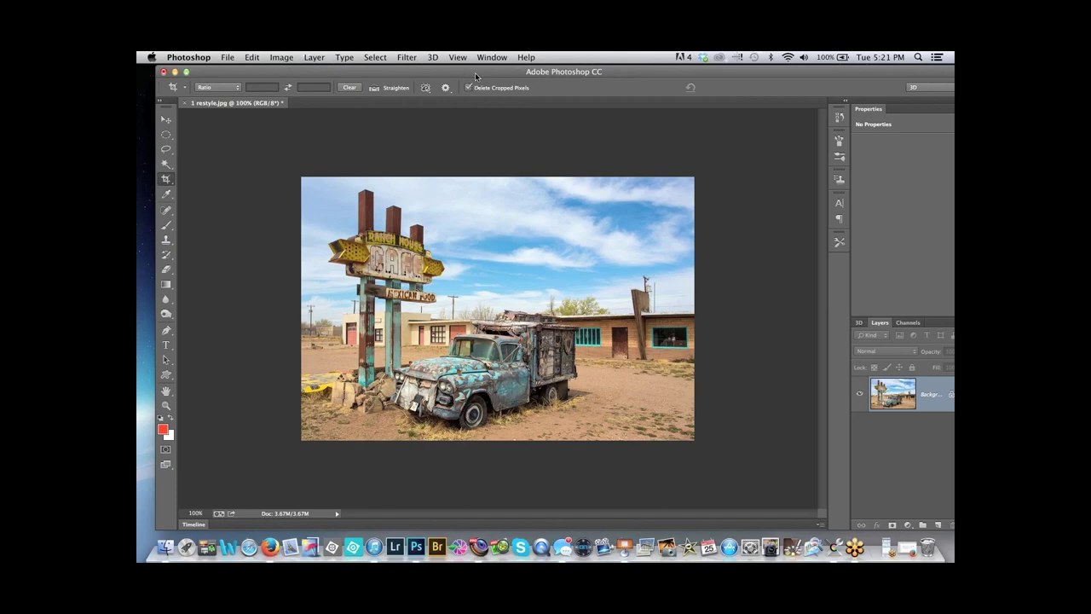
Open the cropped photo in the Topaz ReStyle filter and reset all its adjustments
click(406, 57)
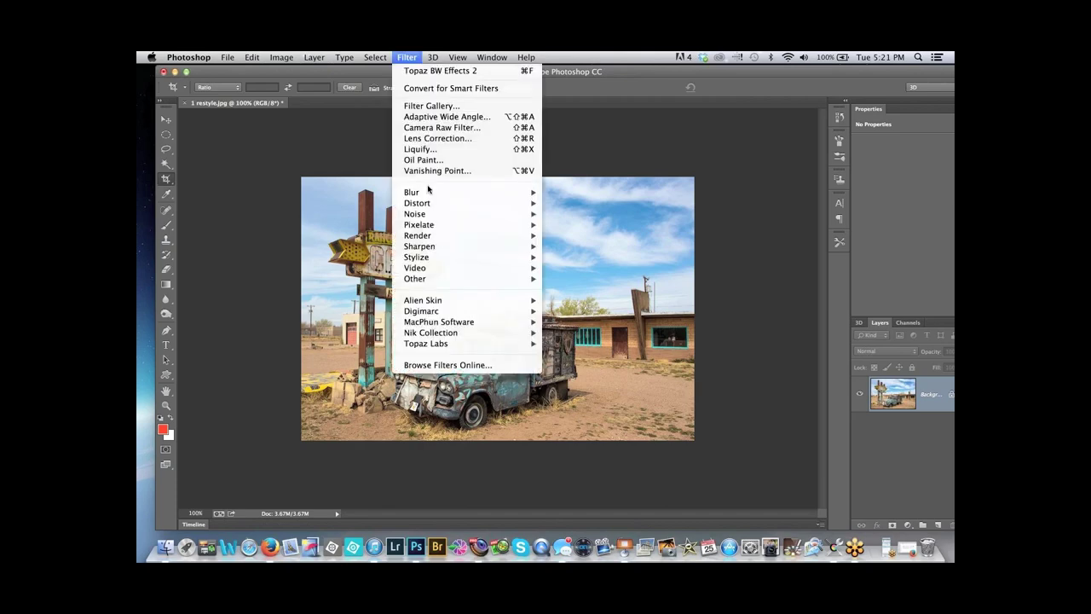
mouse_move(479, 344)
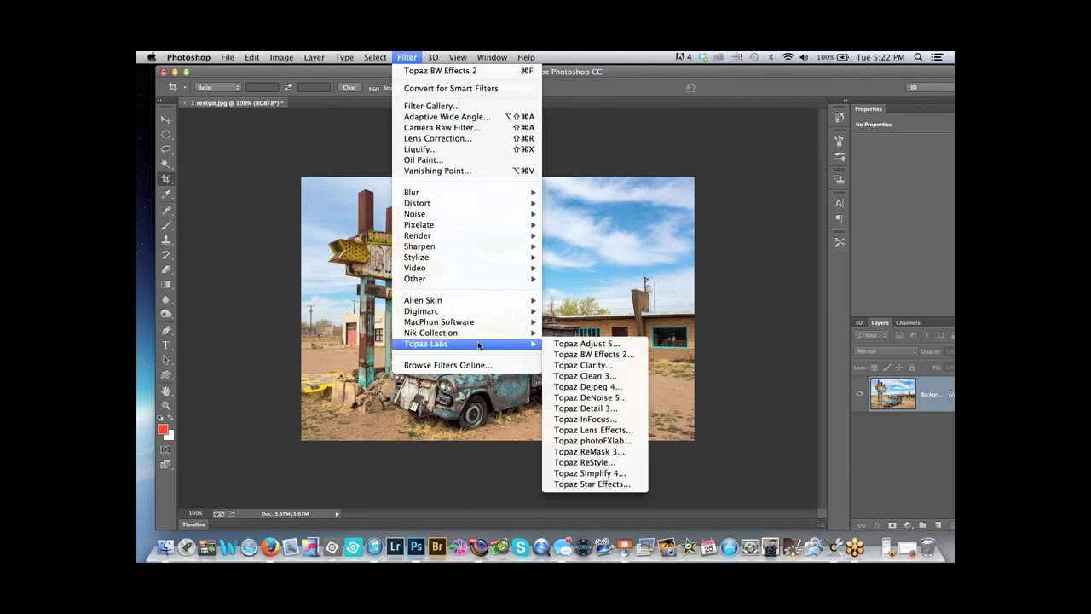
click(606, 463)
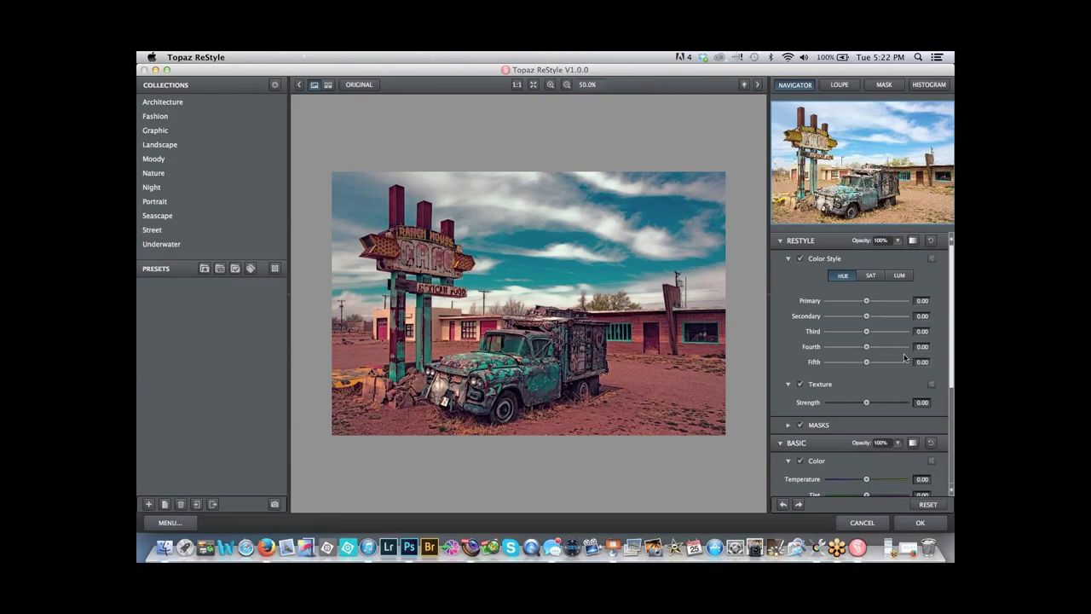
click(928, 504)
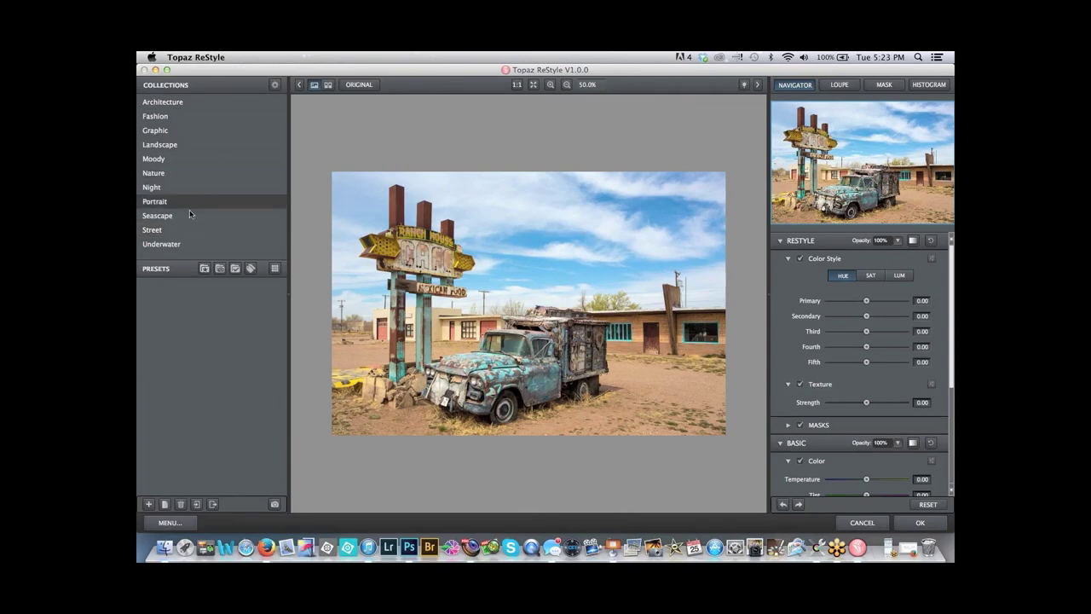
Examine the Street collection's presets in the list and as a thumbnail grid, then close the grid
click(155, 229)
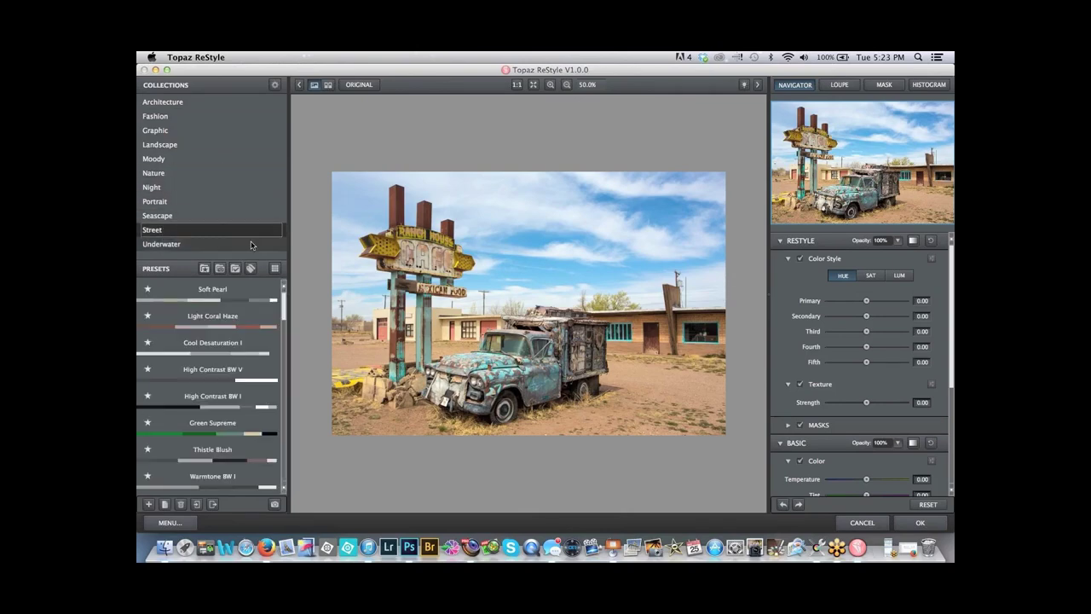
scroll(285, 312, down, 3)
mouse_move(288, 286)
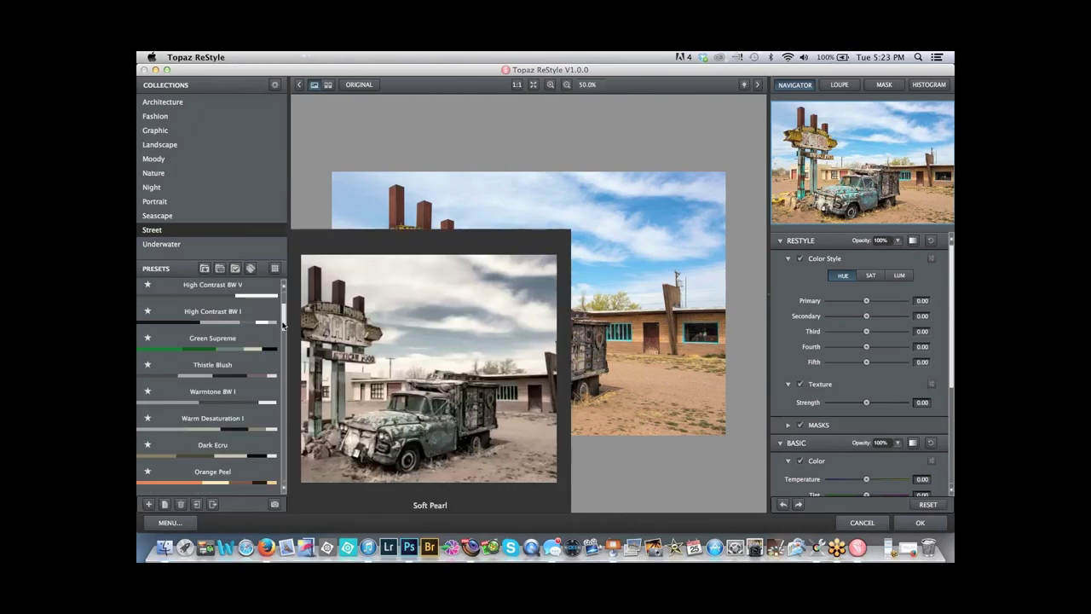
scroll(288, 286, up, 3)
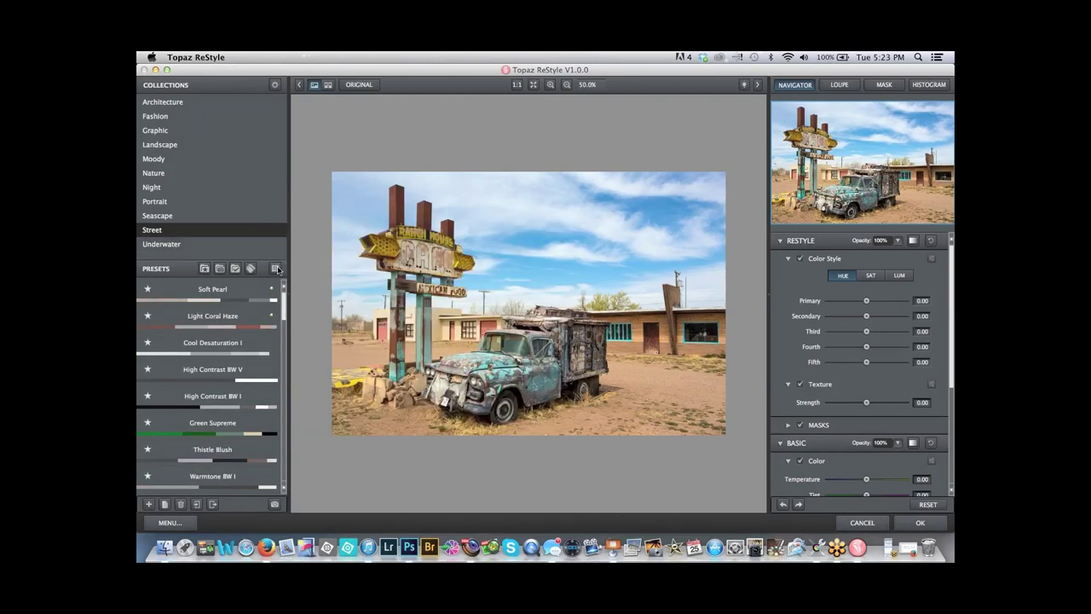
click(275, 269)
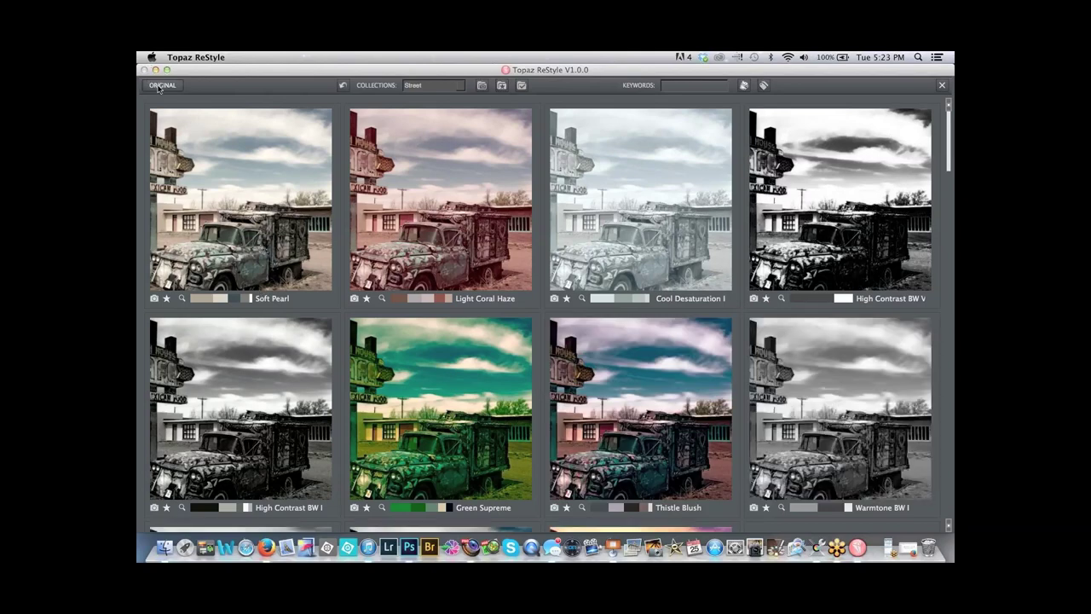
click(941, 85)
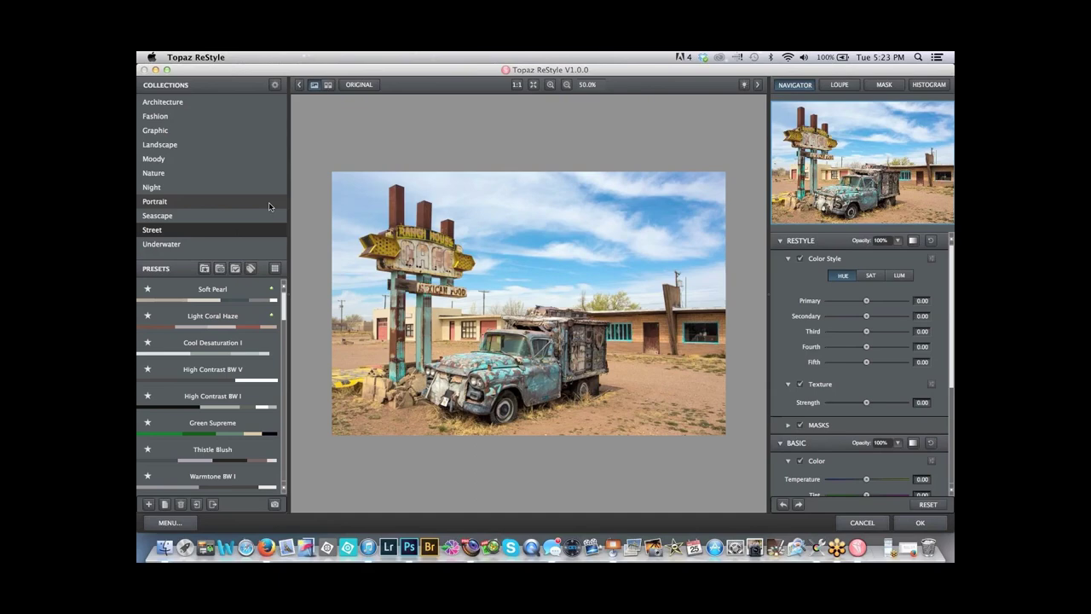
Apply the Gray and Tail Light preset from the Street collection's thumbnail grid
double_click(213, 231)
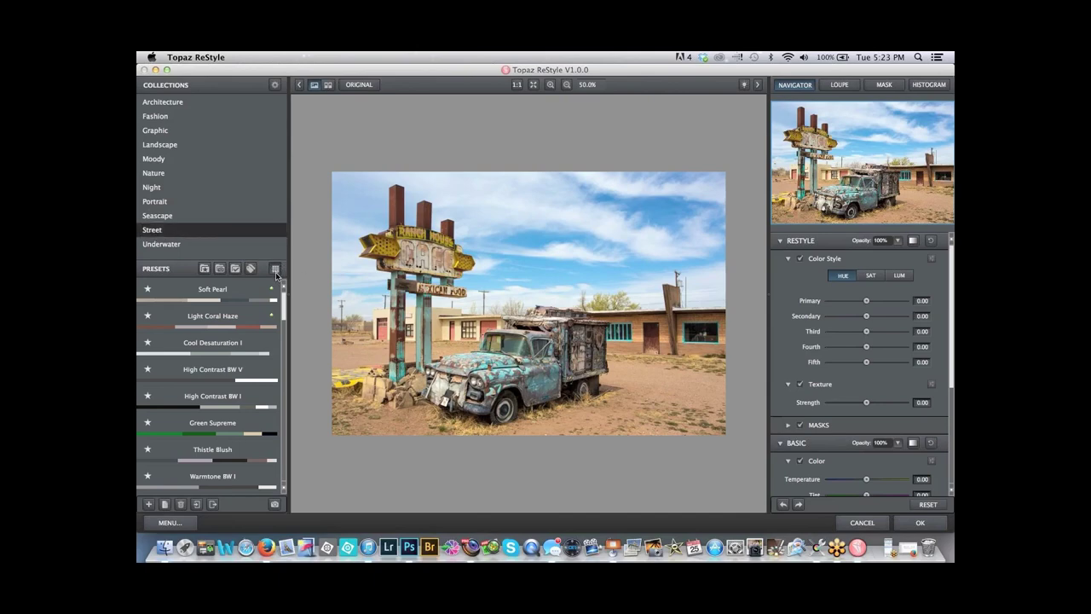
click(276, 269)
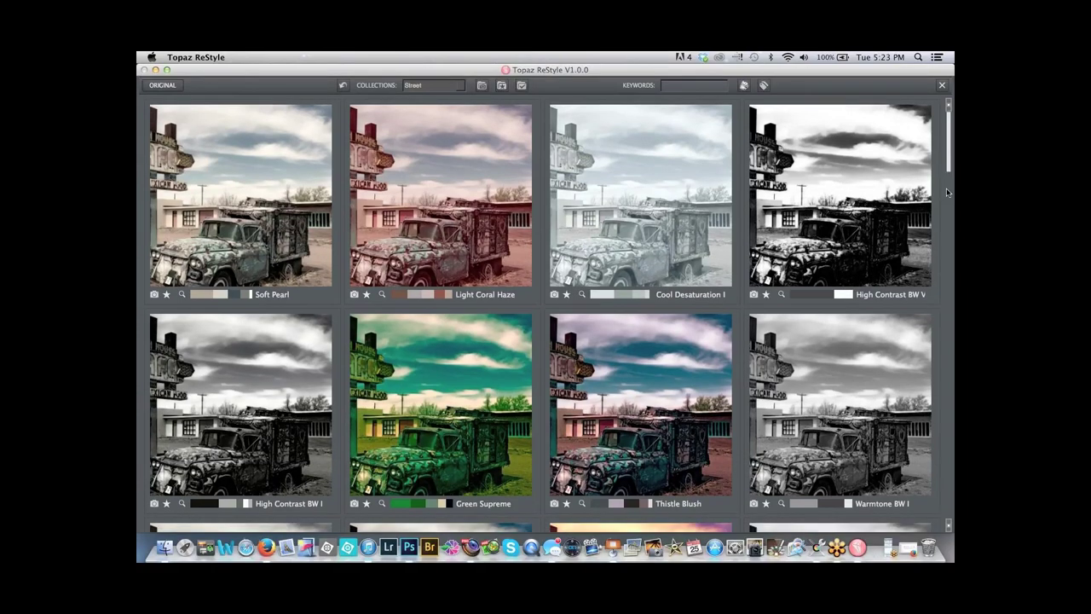
scroll(946, 188, down, 3)
scroll(944, 220, down, 4)
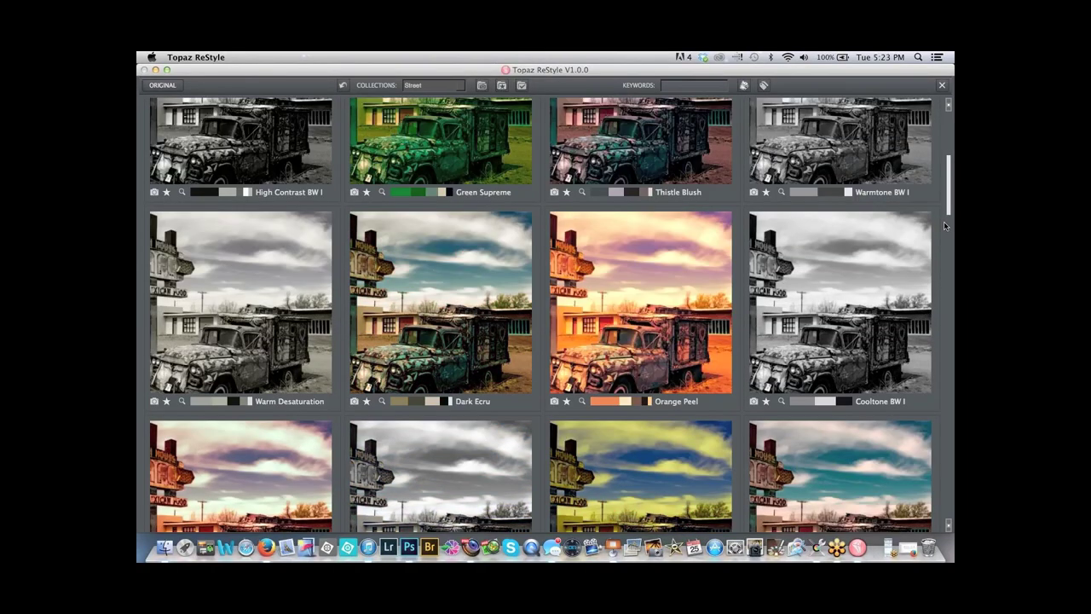
scroll(945, 226, down, 3)
scroll(944, 236, down, 1)
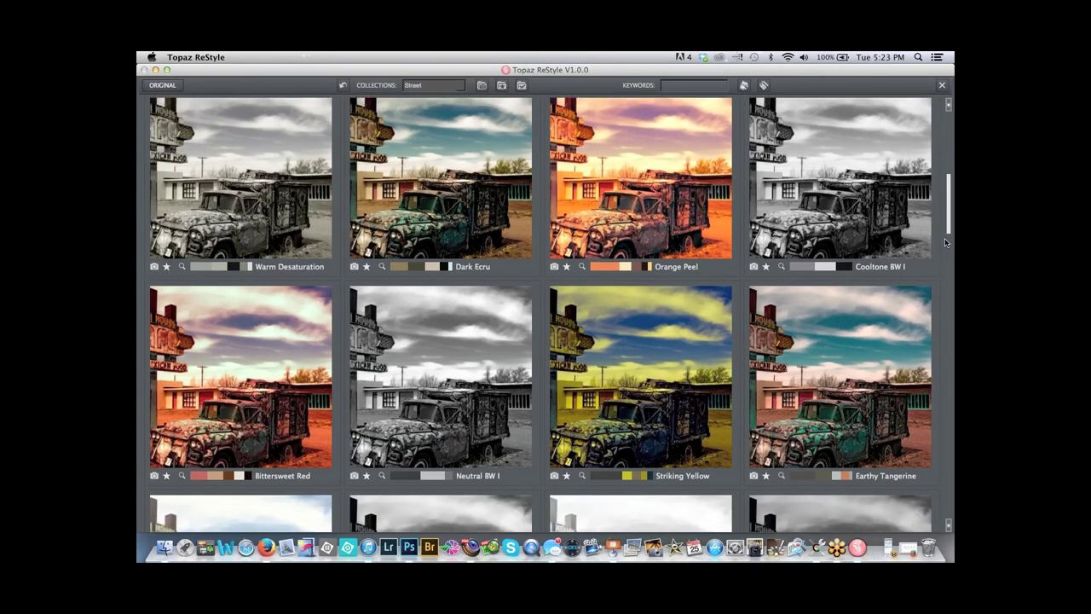
scroll(944, 243, down, 2)
scroll(945, 250, down, 2)
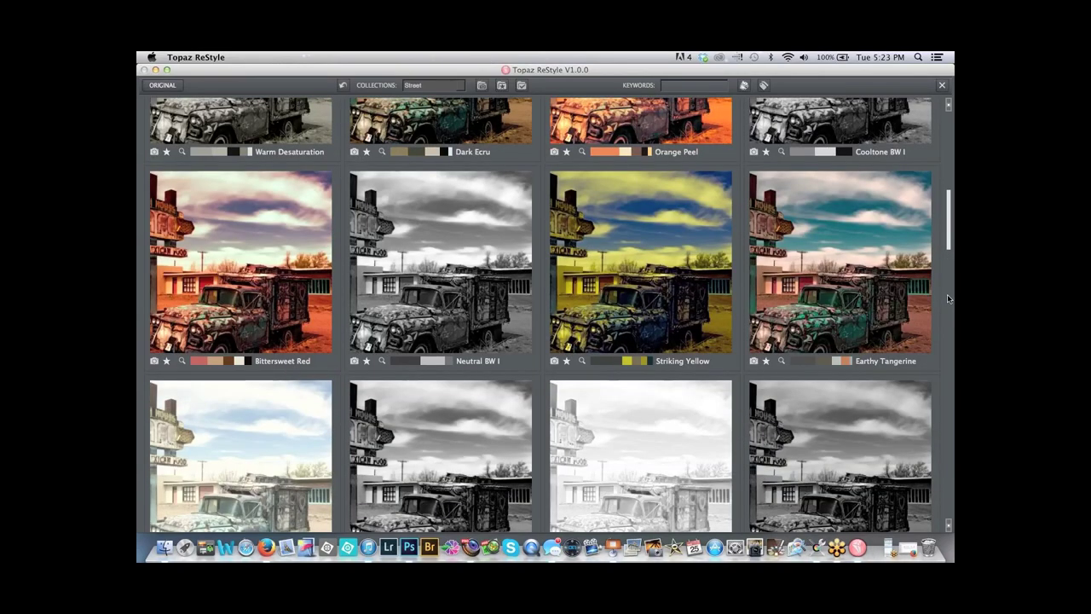
scroll(947, 294, down, 10)
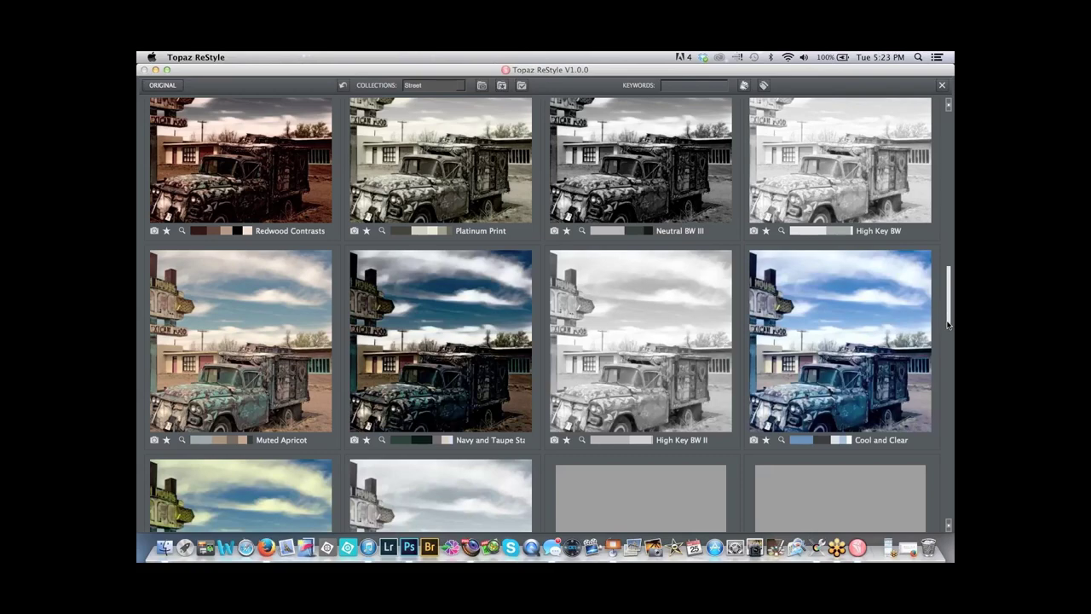
scroll(946, 329, down, 5)
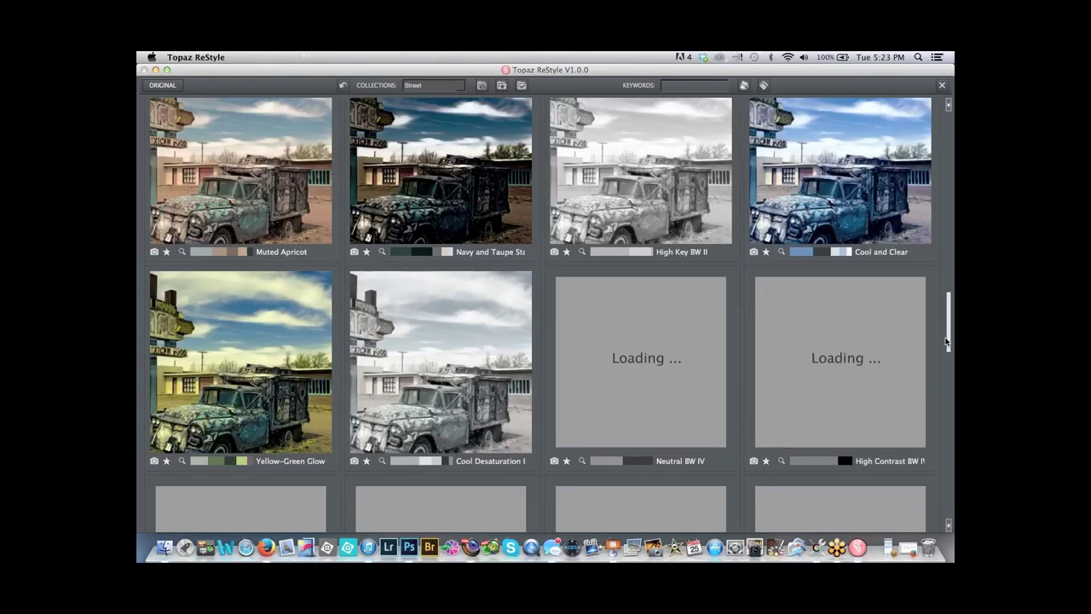
drag(946, 341, 946, 380)
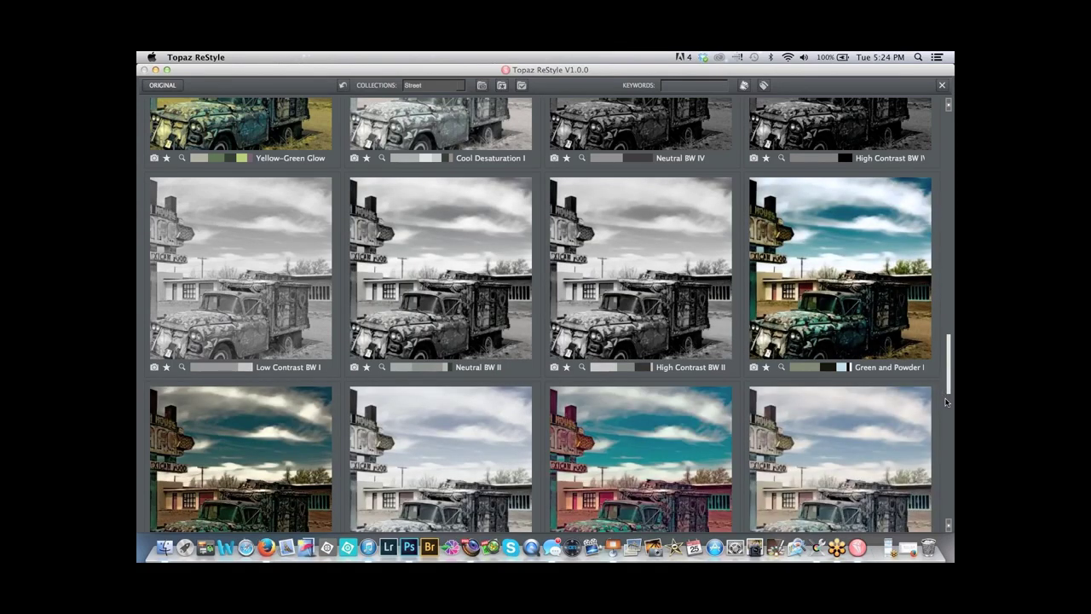
scroll(945, 404, down, 3)
scroll(806, 330, down, 3)
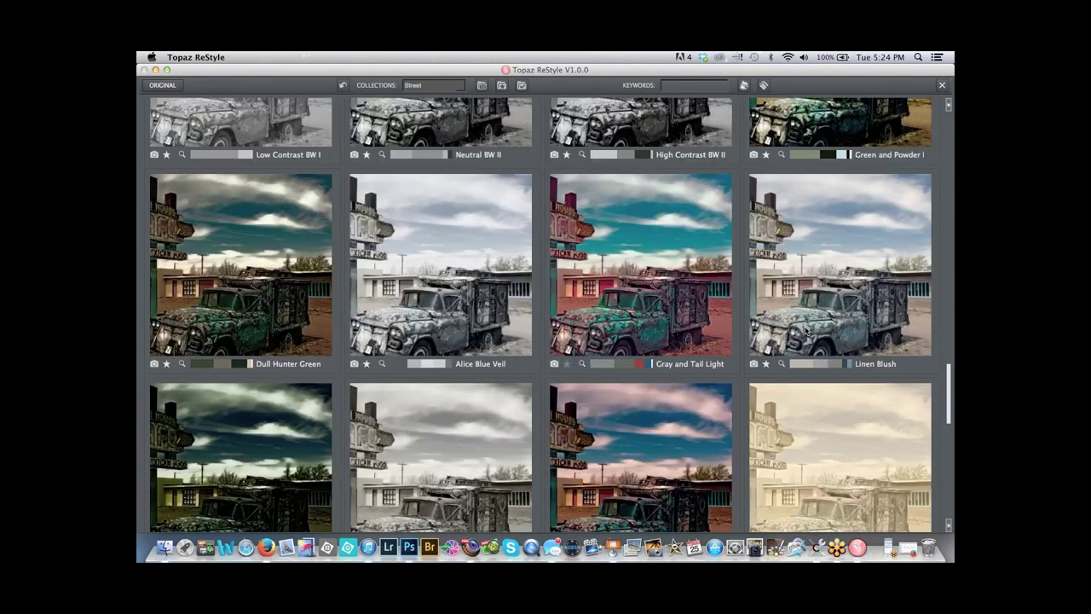
scroll(806, 331, up, 1)
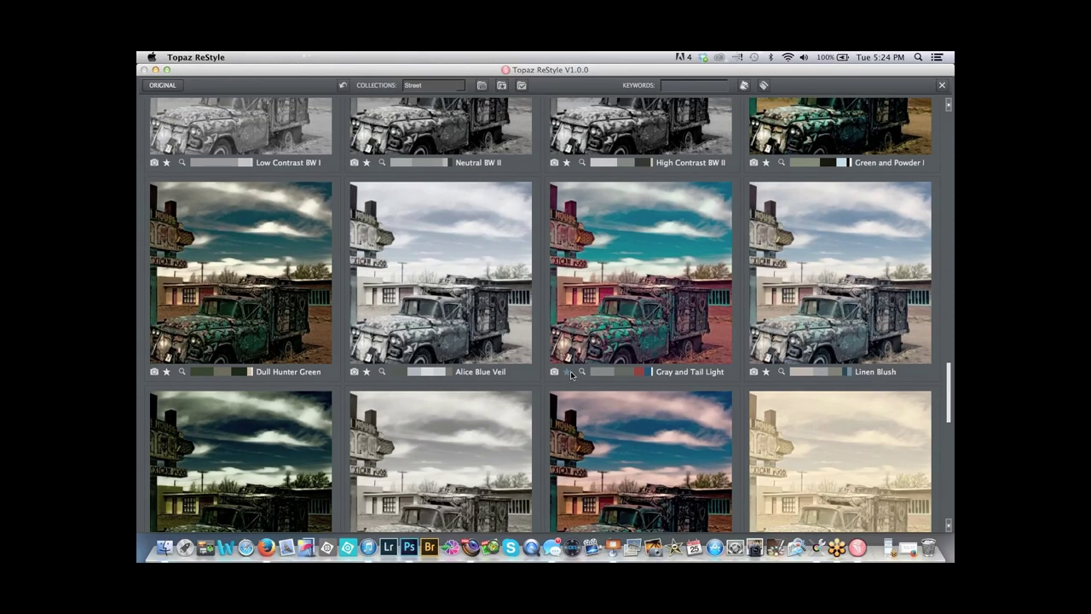
click(636, 309)
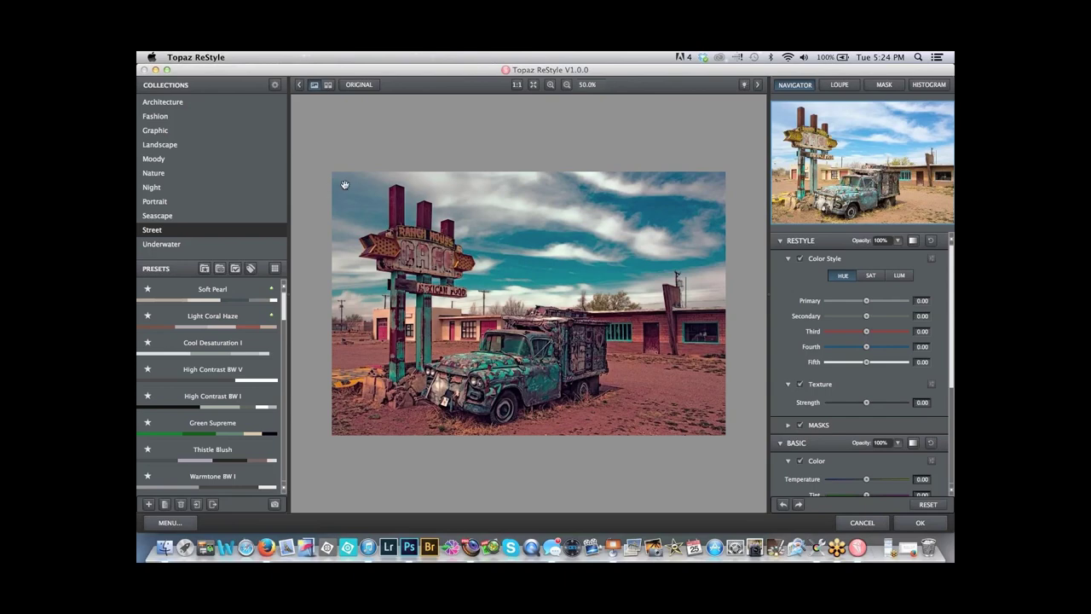
Set the Color Style luminance to Primary 0.39, Secondary 0.31, Third 0.25, Fourth -0.36 and Fifth 0.16
mouse_move(168, 316)
click(868, 279)
click(898, 278)
drag(866, 302, 876, 333)
click(878, 317)
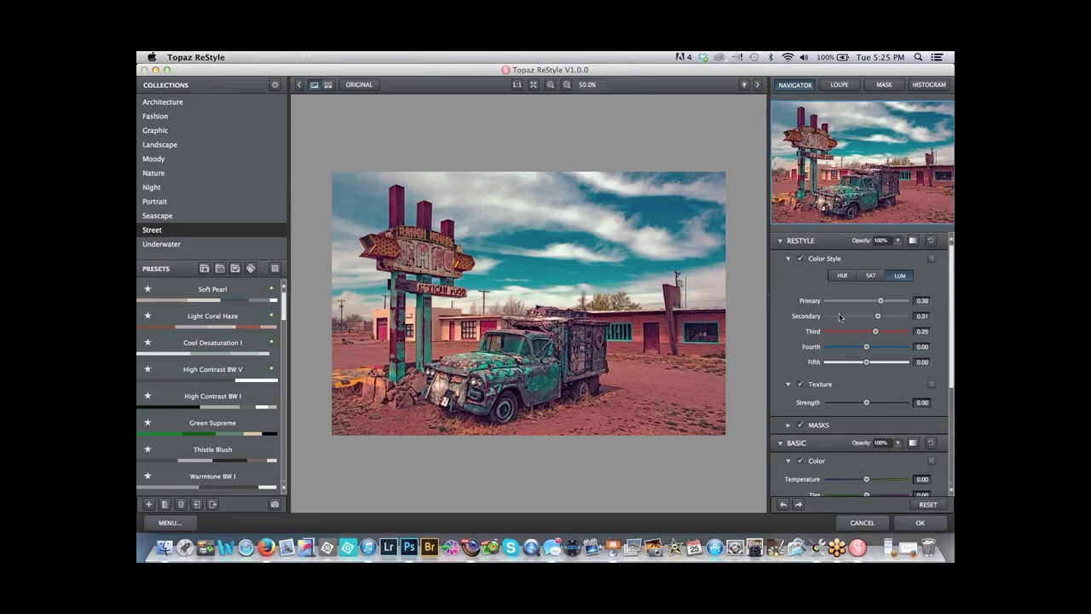
mouse_move(868, 347)
mouse_down()
mouse_move(813, 352)
mouse_move(910, 350)
mouse_move(849, 351)
mouse_move(875, 364)
mouse_move(814, 362)
mouse_move(878, 361)
mouse_up()
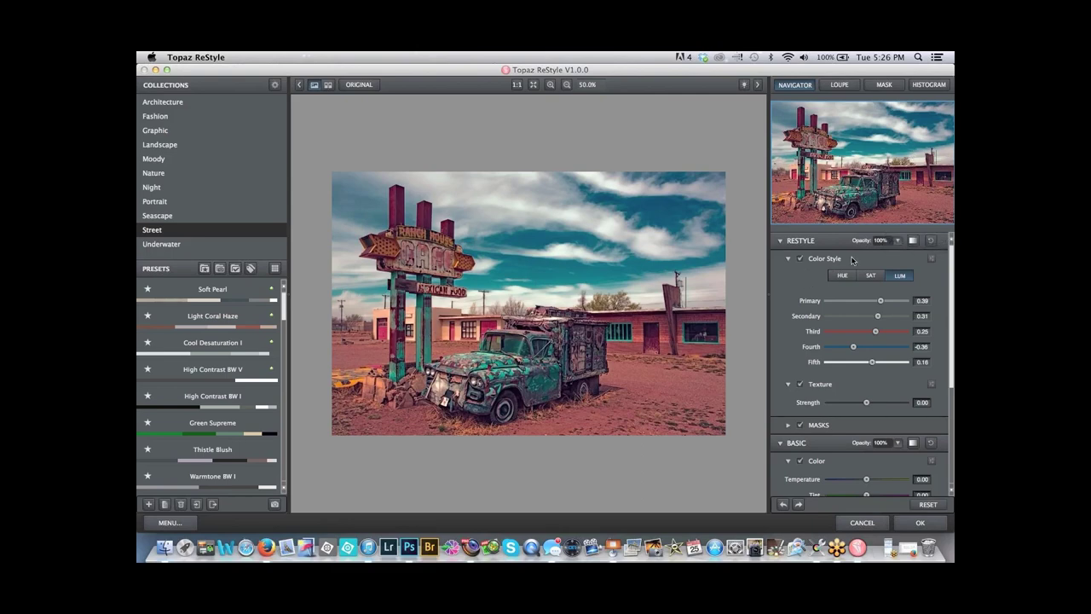
Compare the ReStyle effect at 0% opacity, then set its opacity to 77%
click(900, 243)
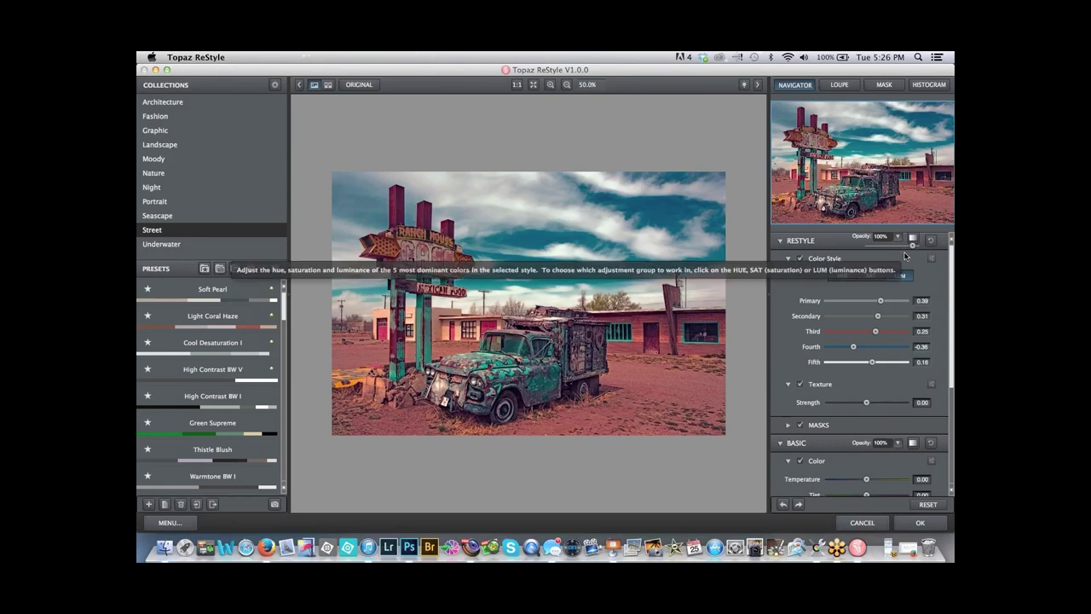
drag(910, 248, 871, 248)
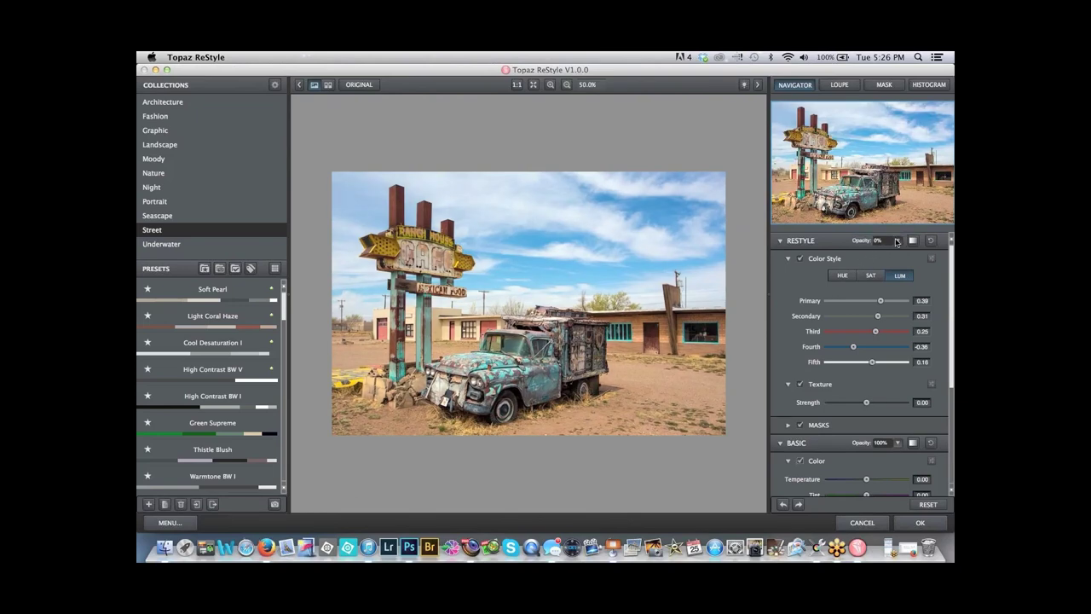
drag(871, 248, 901, 248)
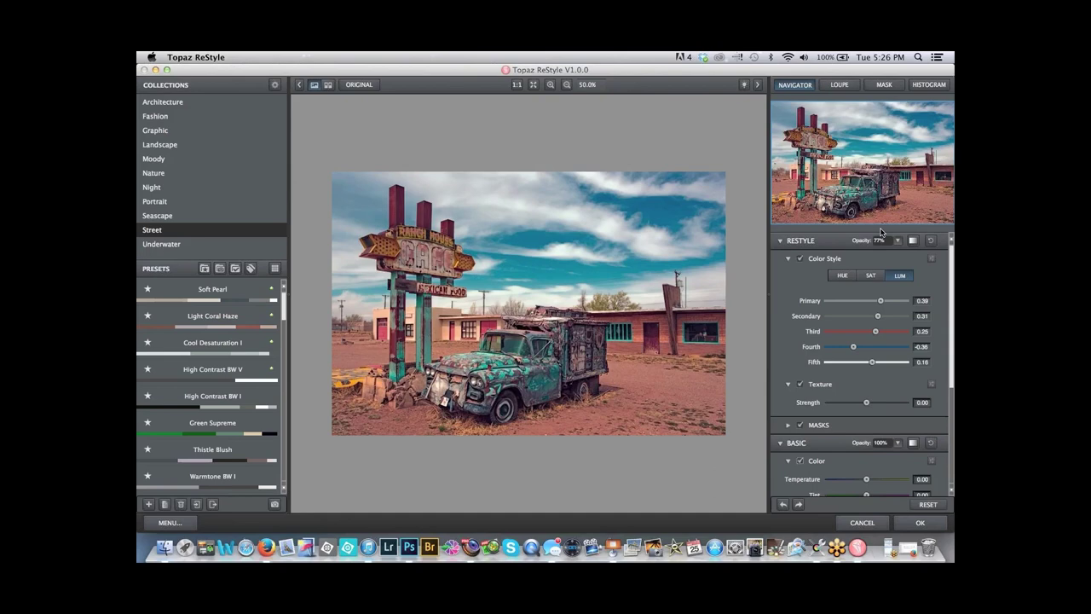
Compare the restyled truck photo with the original in full and split view, then return to the single processed view
click(363, 88)
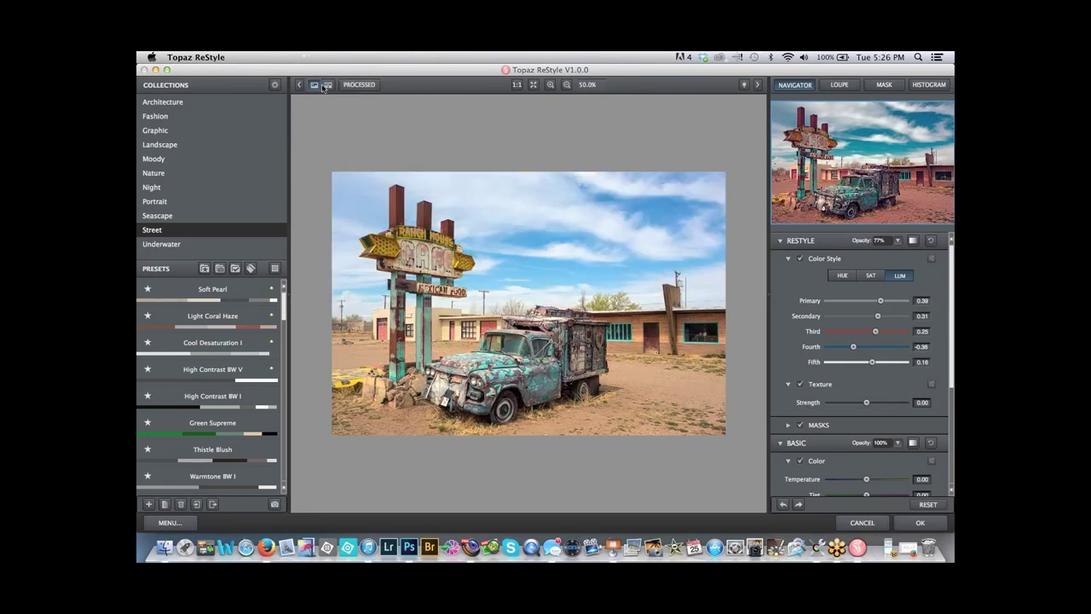
click(324, 86)
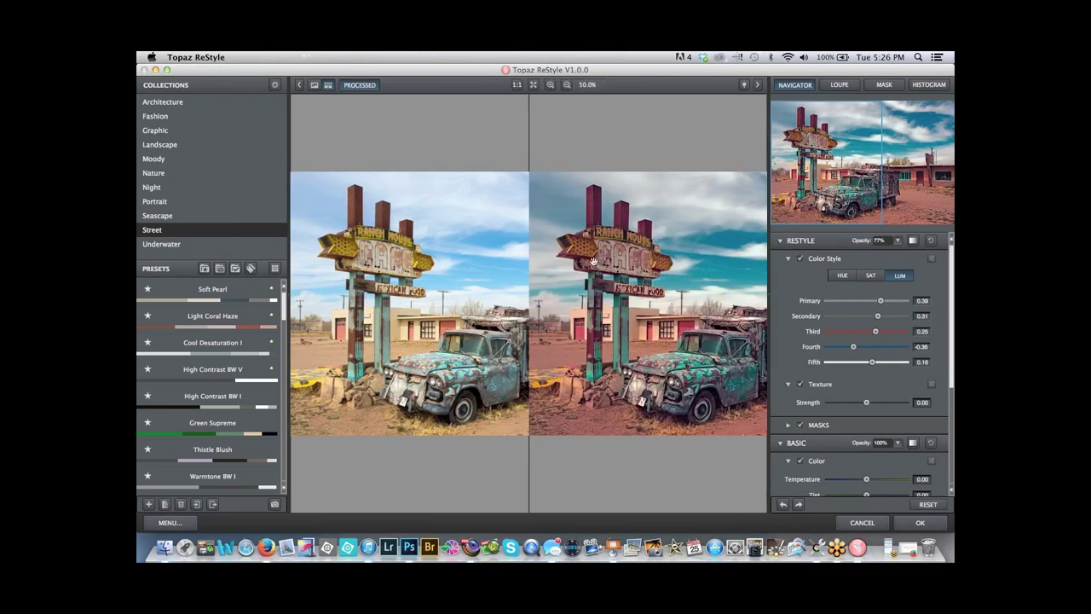
click(362, 85)
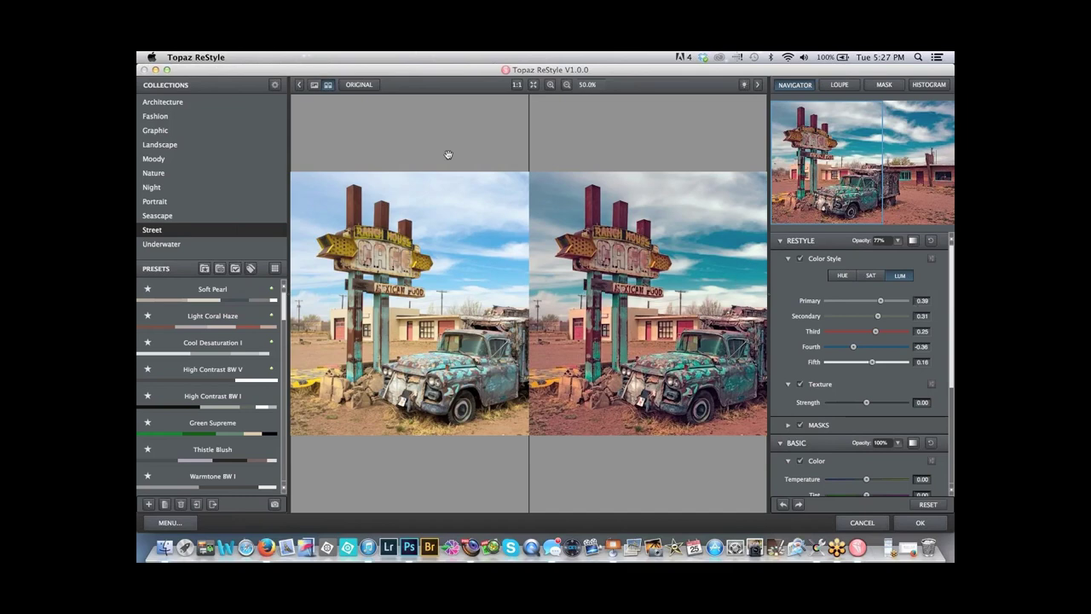
click(313, 85)
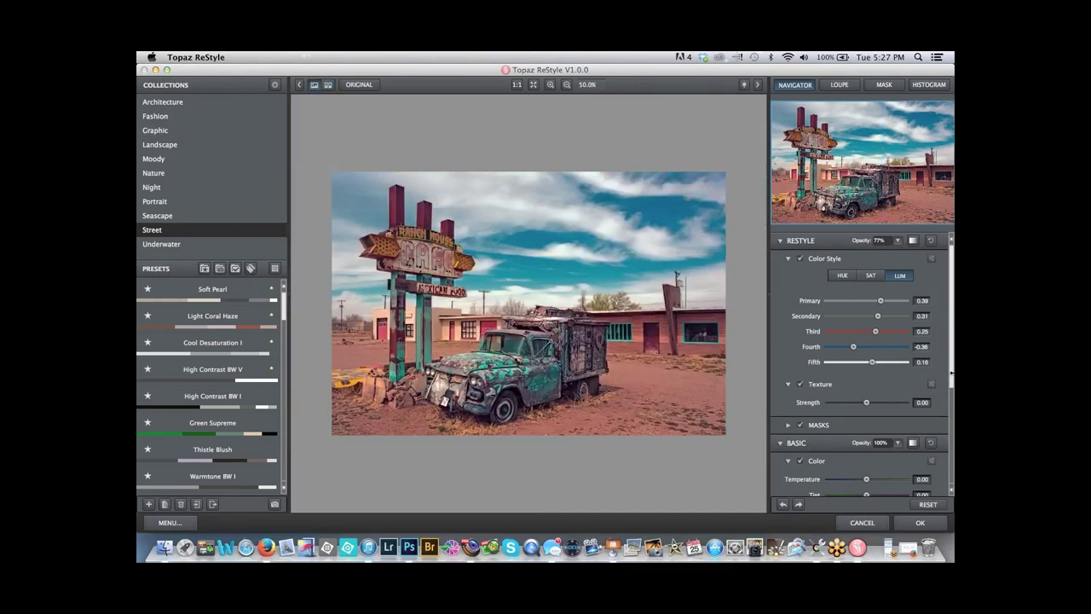
Set the Basic color temperature to 0.14 and inspect the café sign in the Loupe
scroll(949, 381, down, 6)
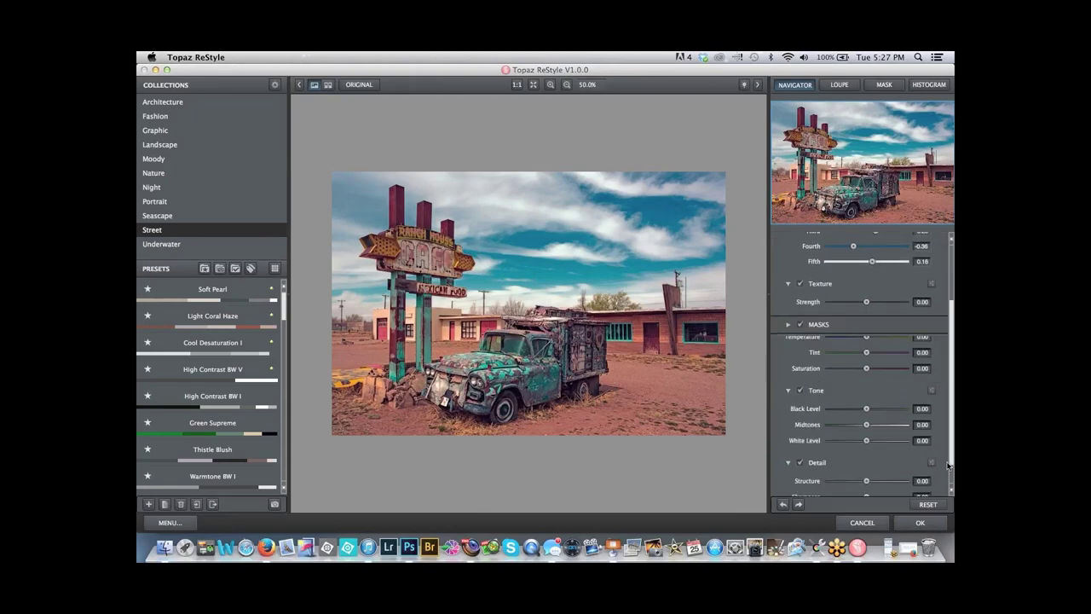
drag(866, 322, 871, 323)
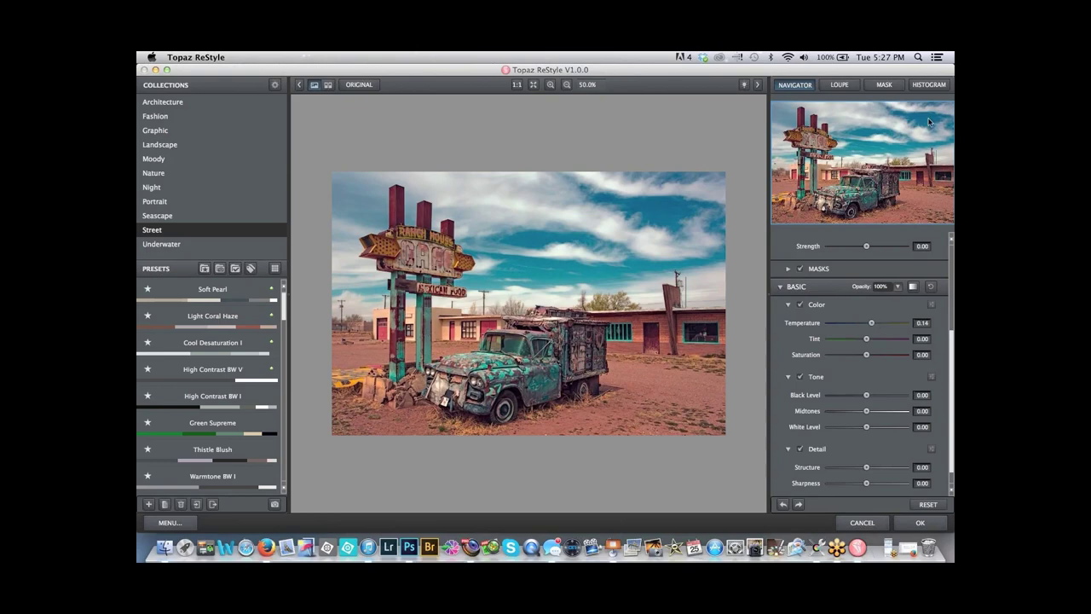
click(841, 86)
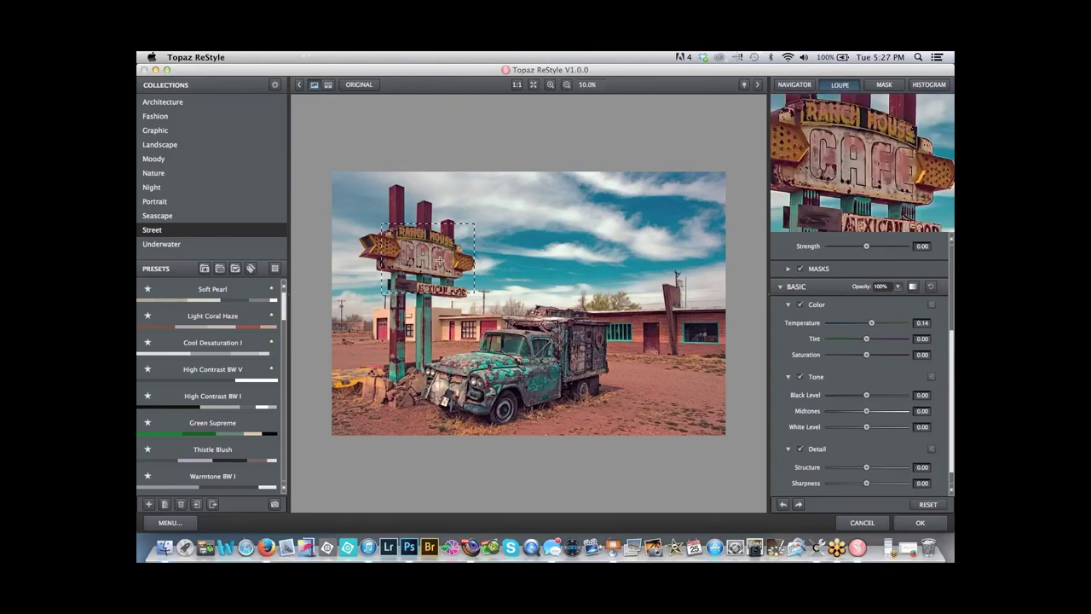
Display the histogram and set the Basic tone's White Level to 0.17 and Black Level to 0.09
click(925, 89)
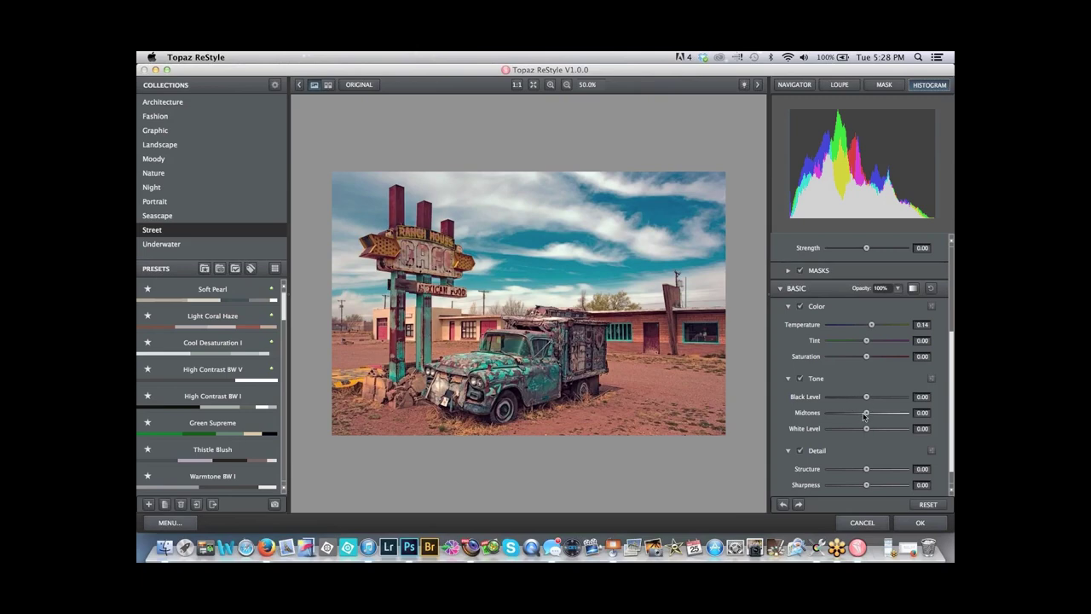
drag(866, 431, 868, 428)
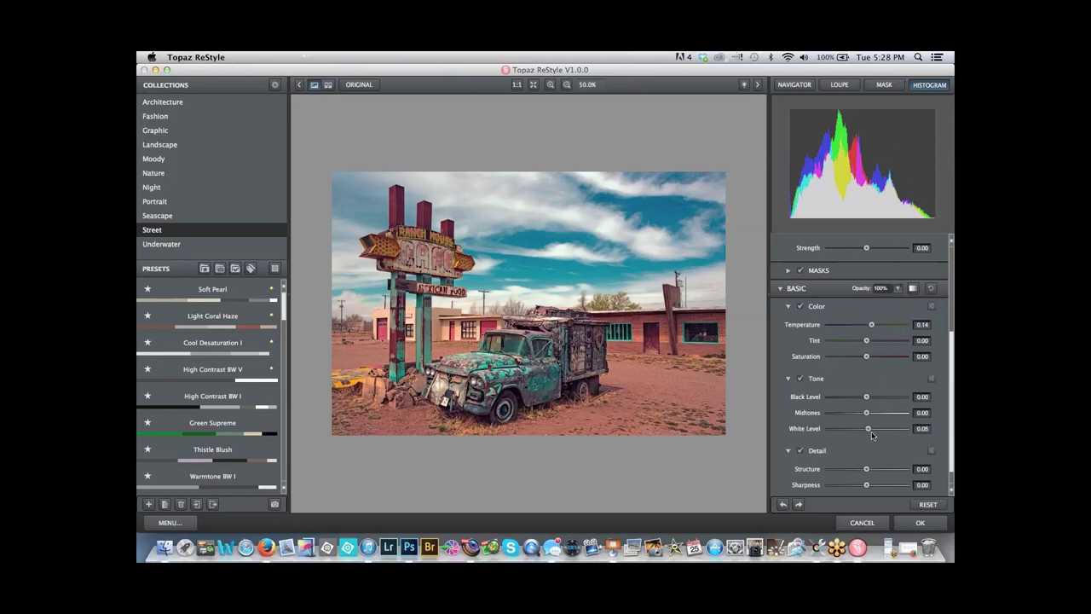
drag(866, 427, 885, 423)
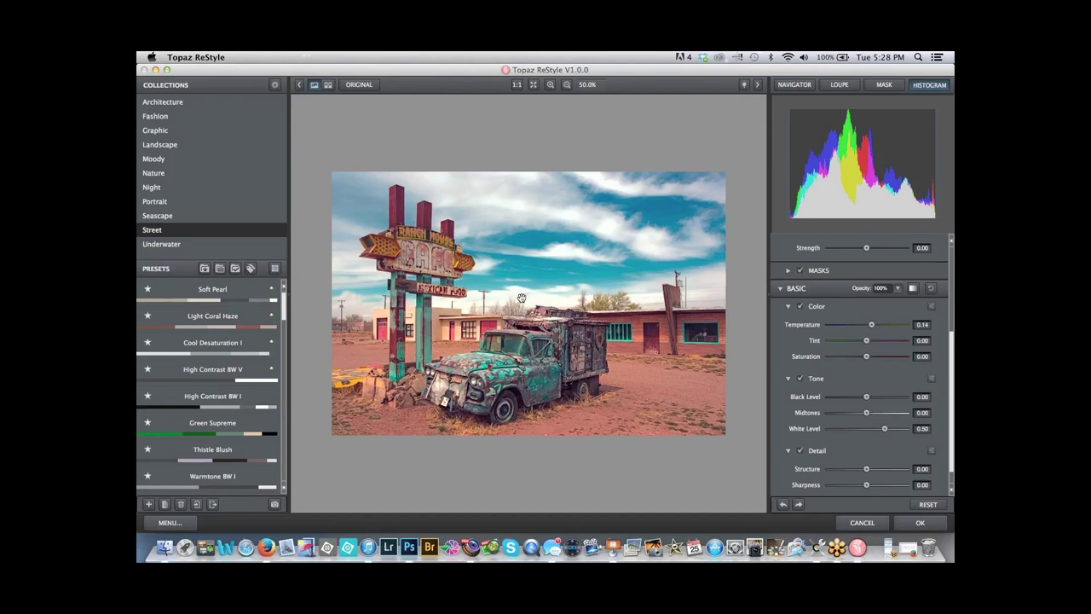
mouse_move(886, 432)
mouse_down()
mouse_move(869, 430)
mouse_move(881, 436)
mouse_up()
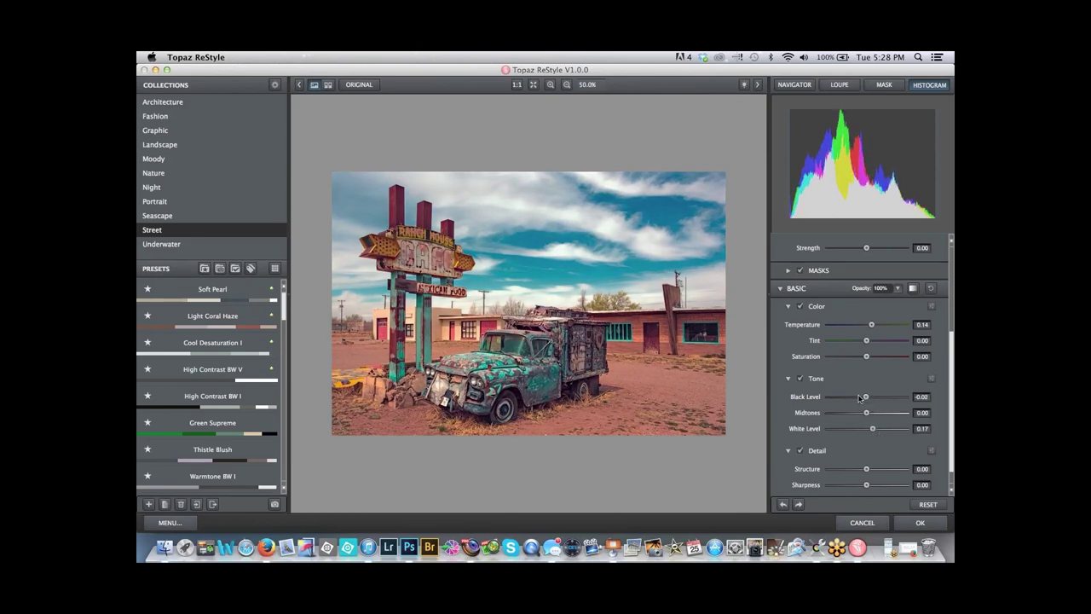
drag(865, 398, 869, 398)
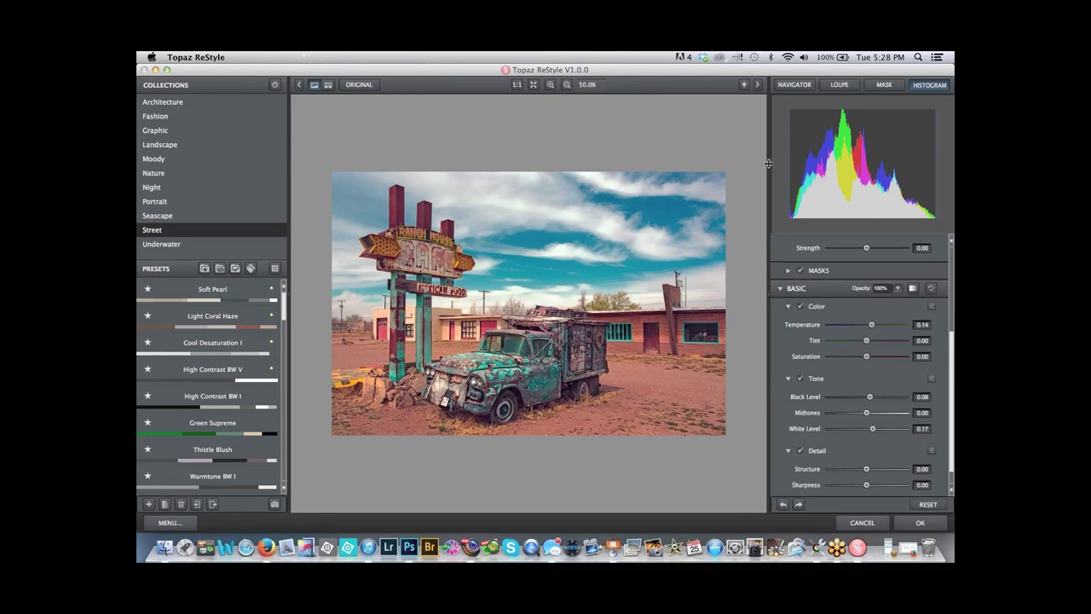
Set the Basic detail values to Structure 0.39 and Sharpness 0.13
drag(952, 364, 952, 398)
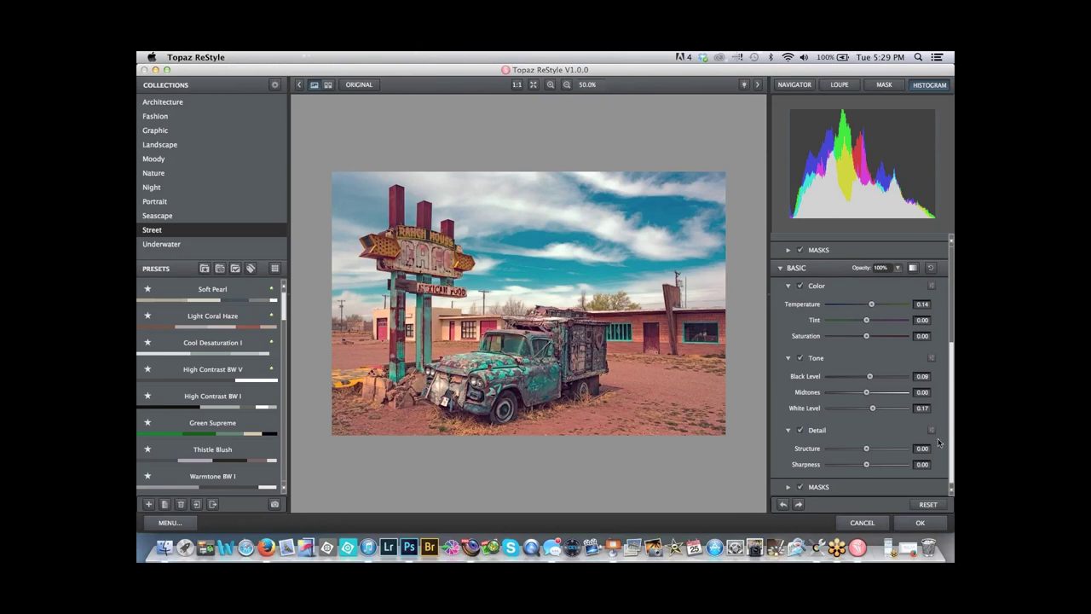
drag(864, 448, 867, 451)
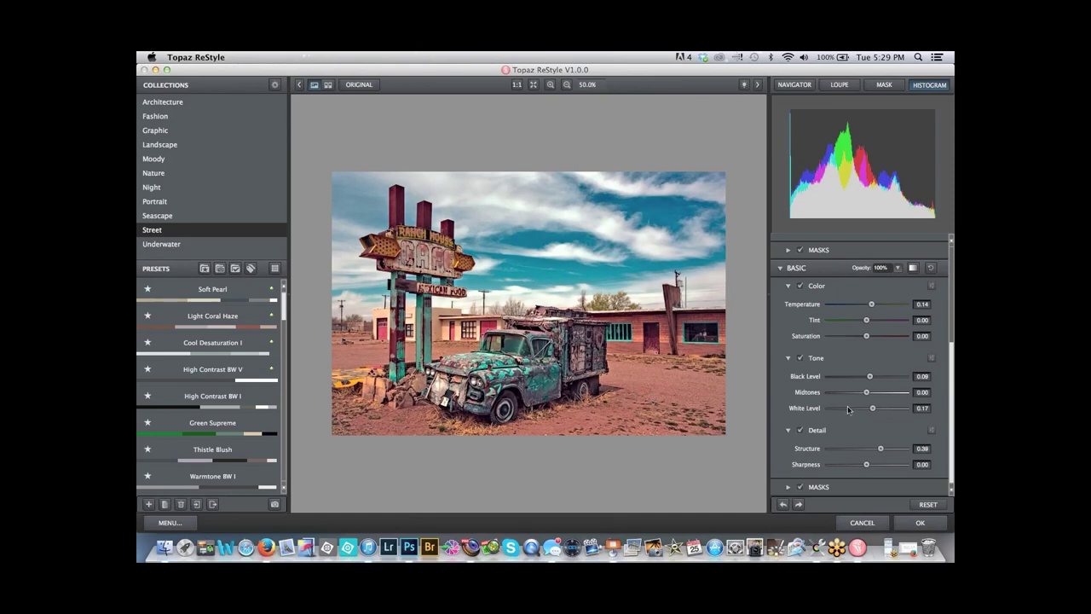
drag(868, 464, 871, 465)
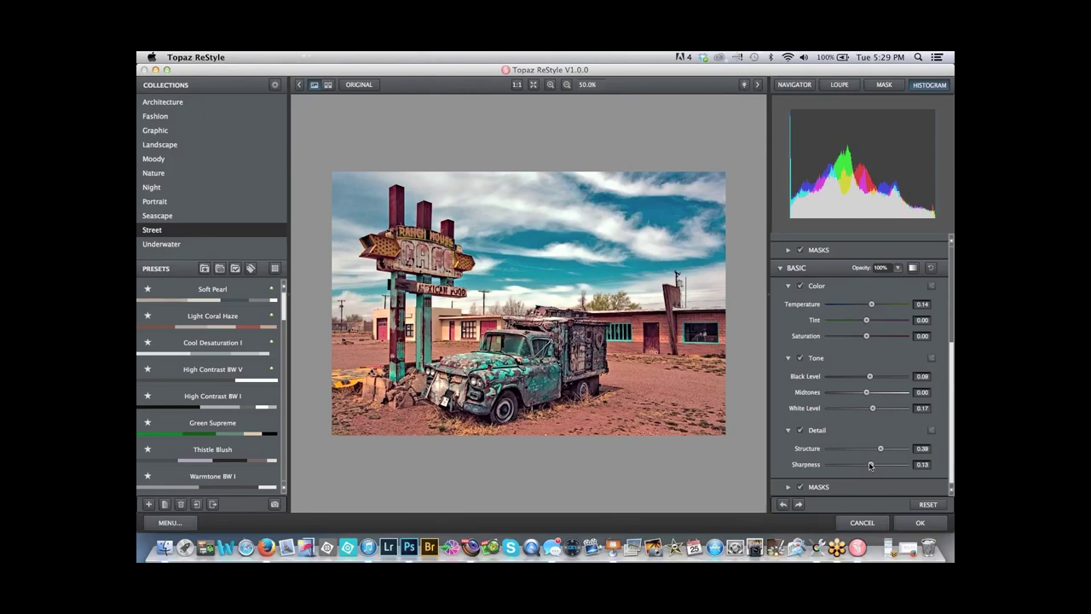
Compare the Basic adjustments at a low opacity, then set their opacity to 86%
mouse_move(901, 273)
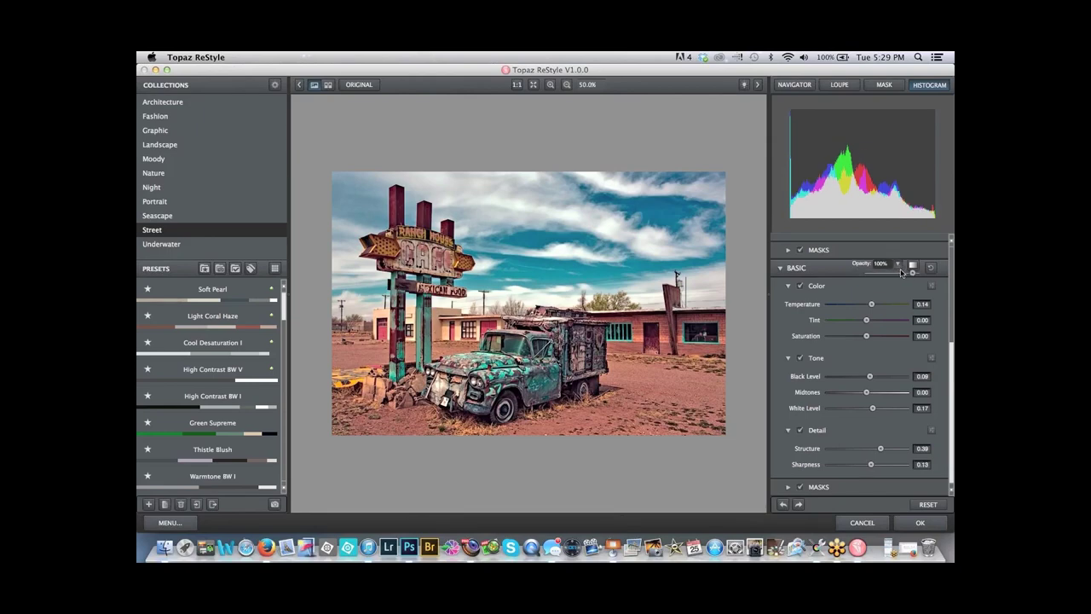
drag(912, 273, 907, 273)
click(892, 272)
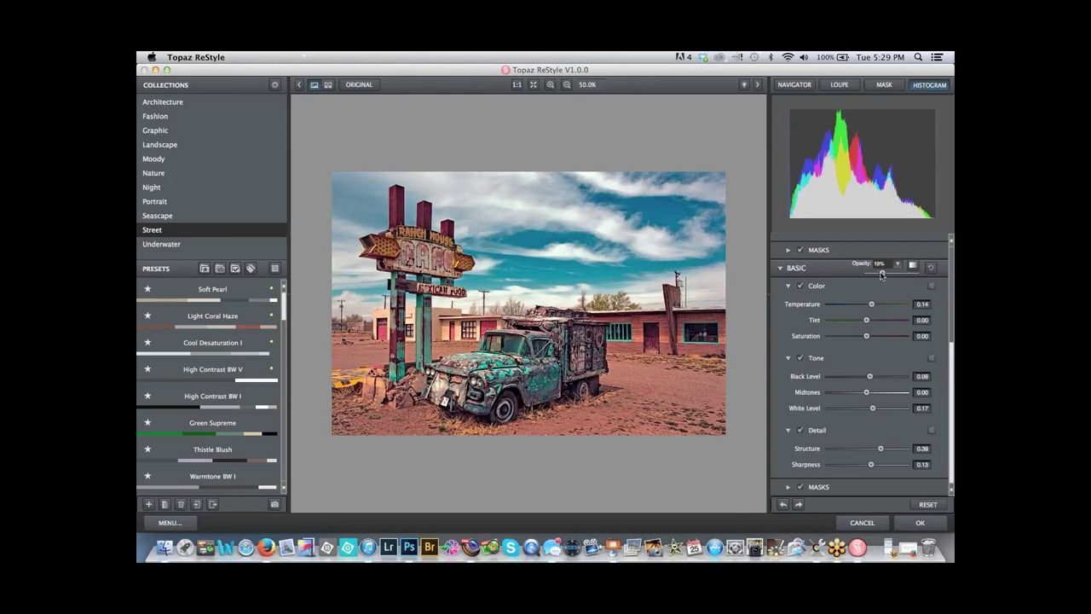
drag(891, 273, 907, 273)
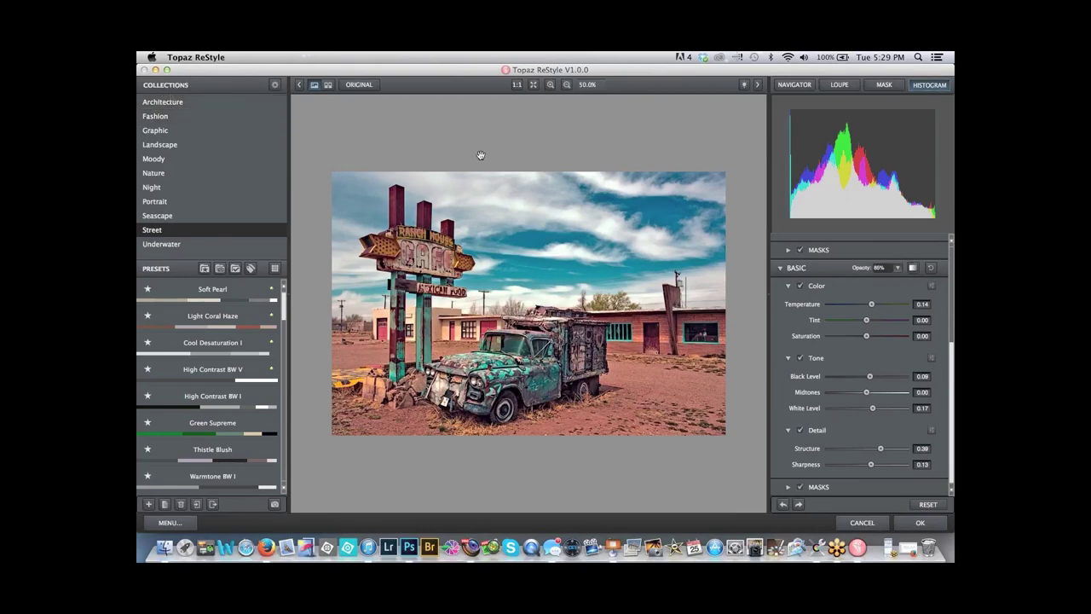
Compare the original and processed photo side by side, then apply the ReStyle effect to the image
click(327, 86)
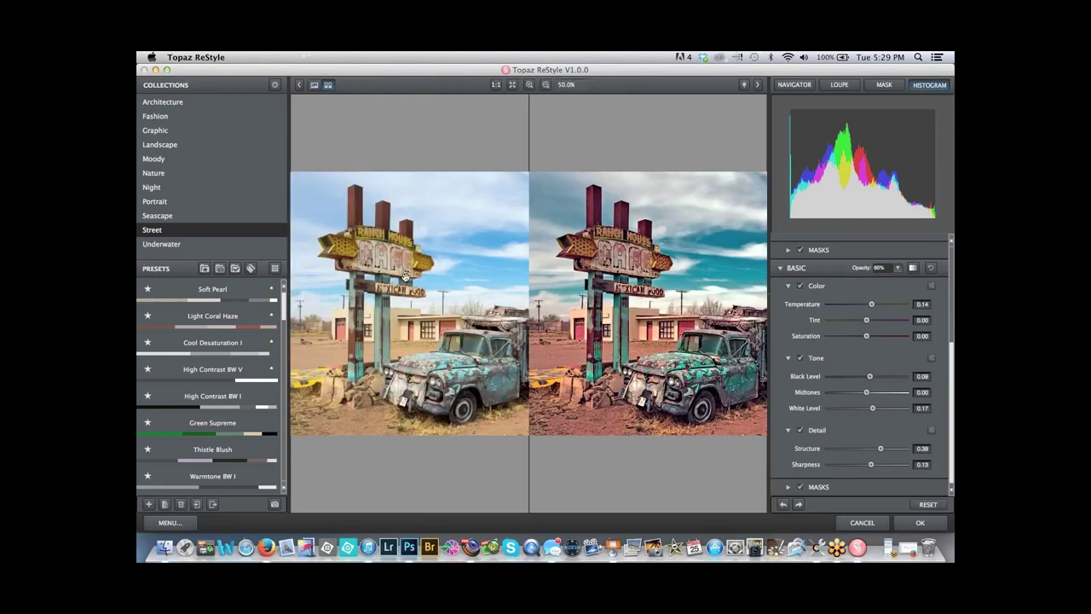
click(927, 524)
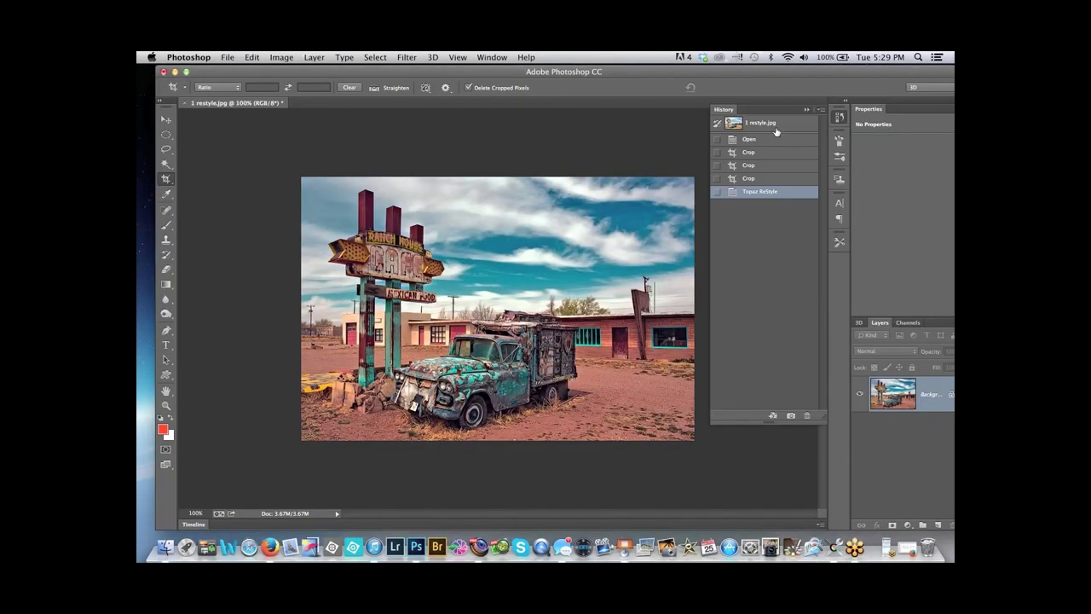
Compare the original snapshot, Topaz ReStyle and Open states in the document history, then collapse the history
click(774, 125)
click(770, 192)
click(763, 141)
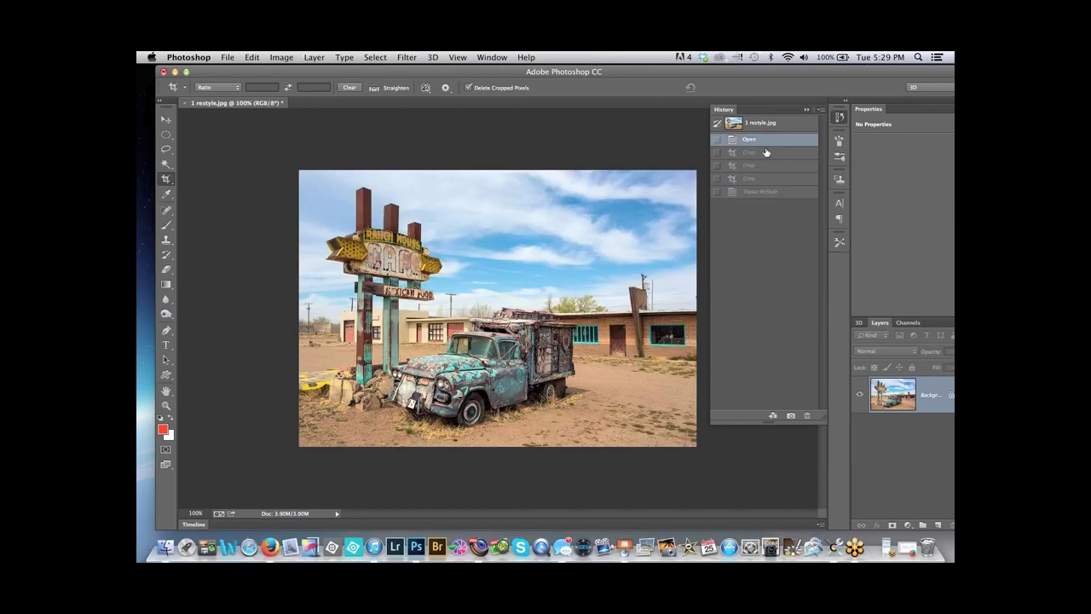
click(806, 110)
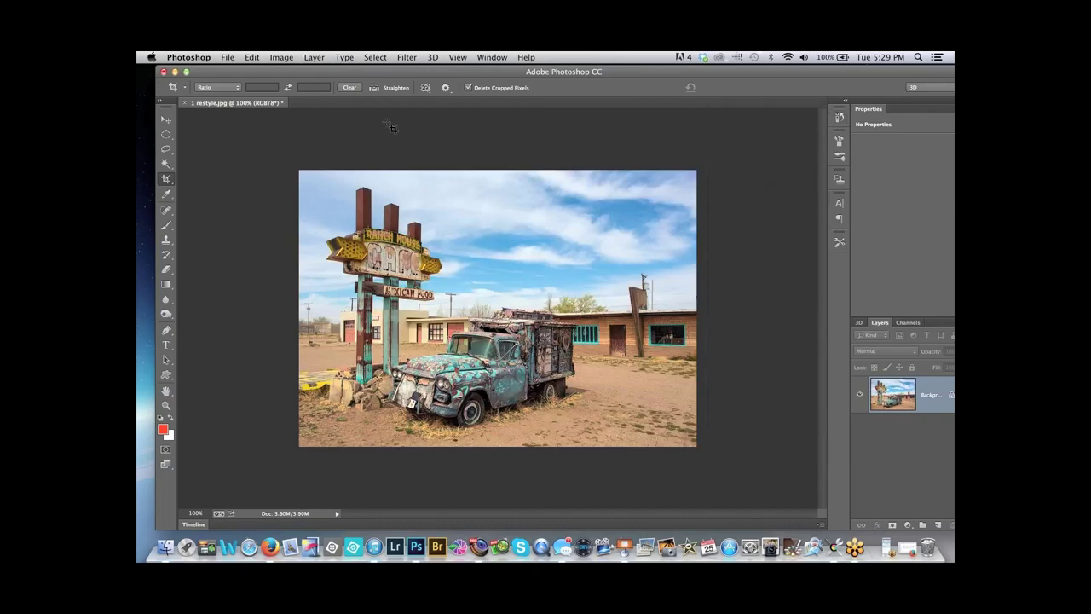
Close 1 restyle.jpg without saving and open 2a.jpg from the New Topaz folder in Photoshop
click(165, 73)
click(506, 227)
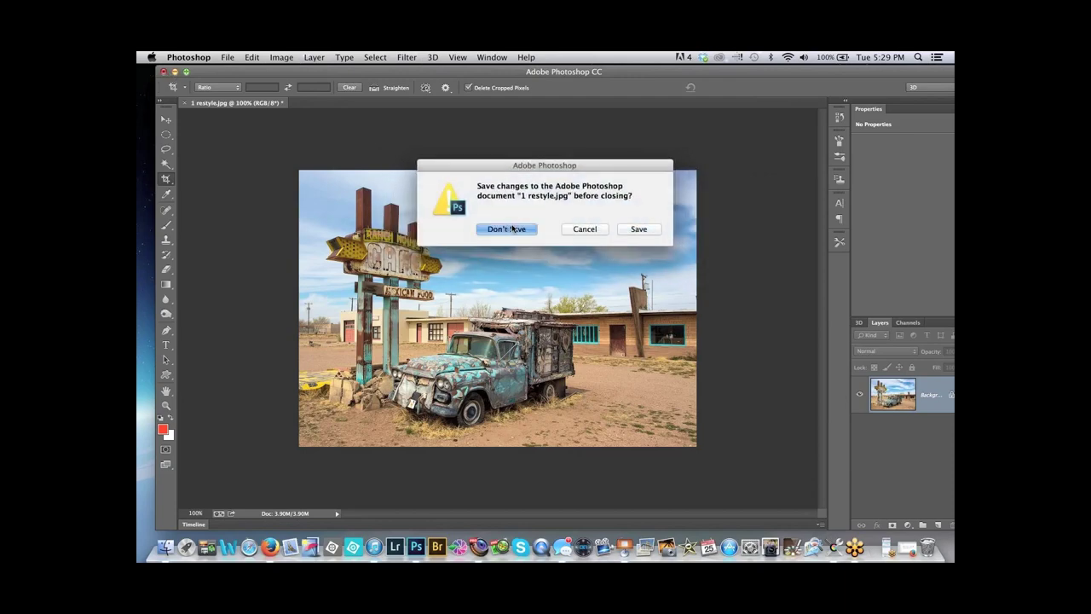
click(278, 202)
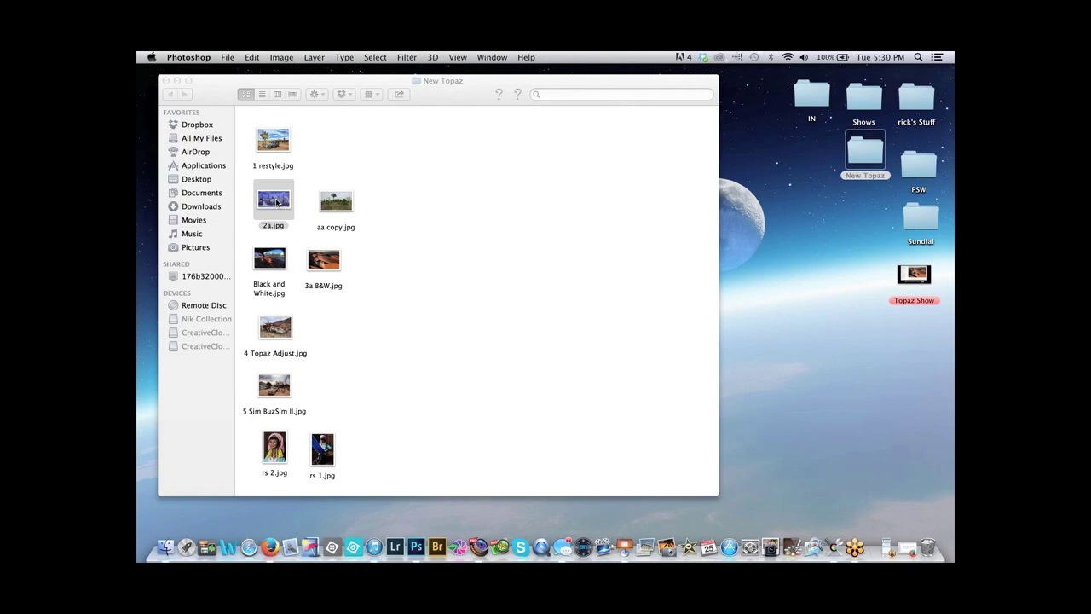
drag(277, 202, 415, 546)
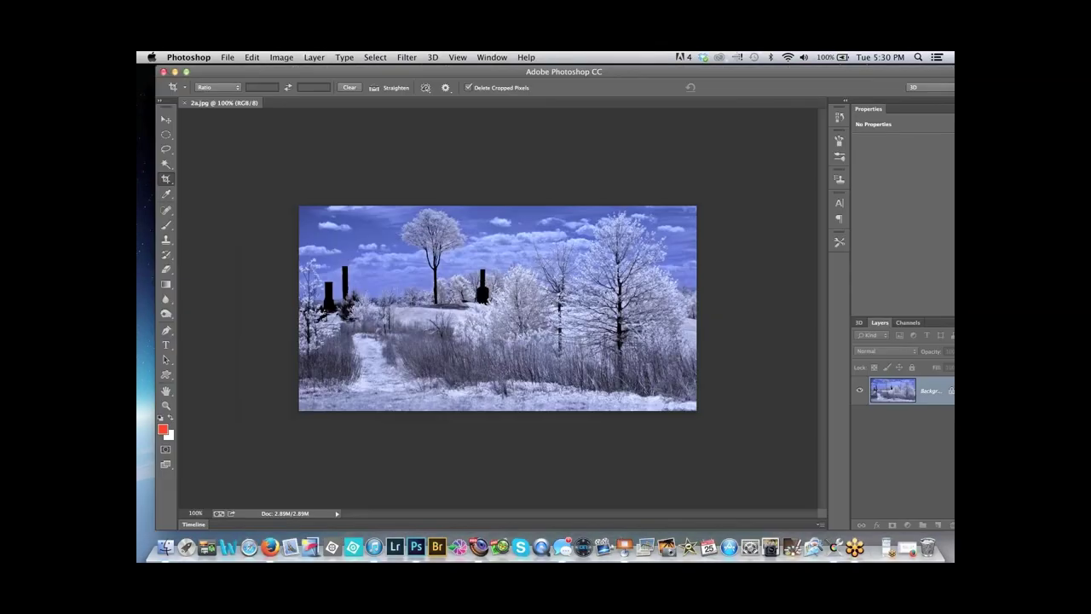
Close 2a.jpg, view aa copy.jpg from the New Topaz folder in Photoshop, and close it again
click(166, 408)
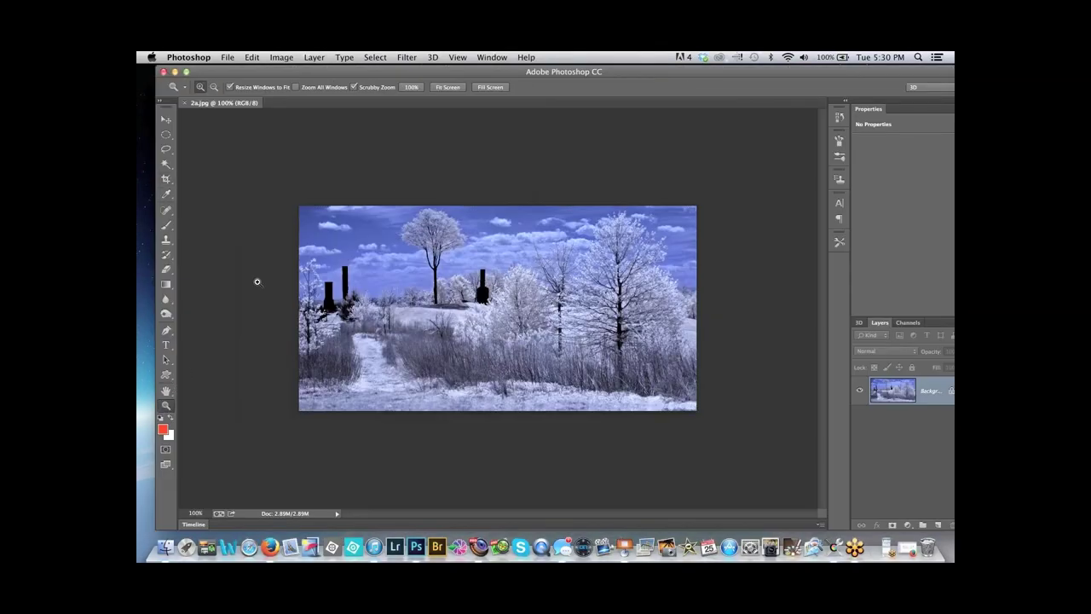
click(164, 71)
drag(336, 201, 418, 543)
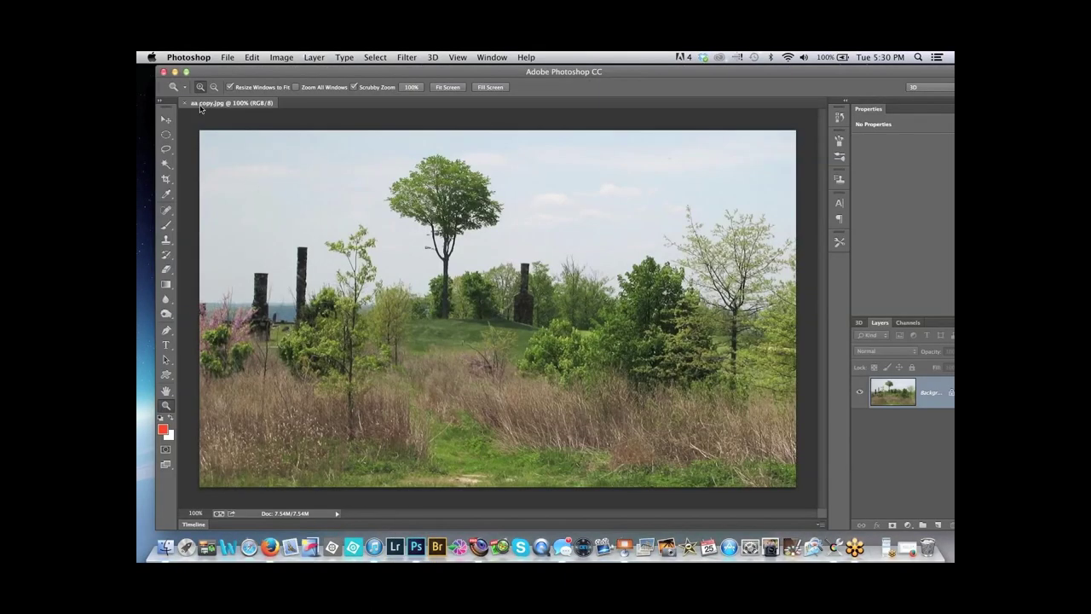
click(164, 72)
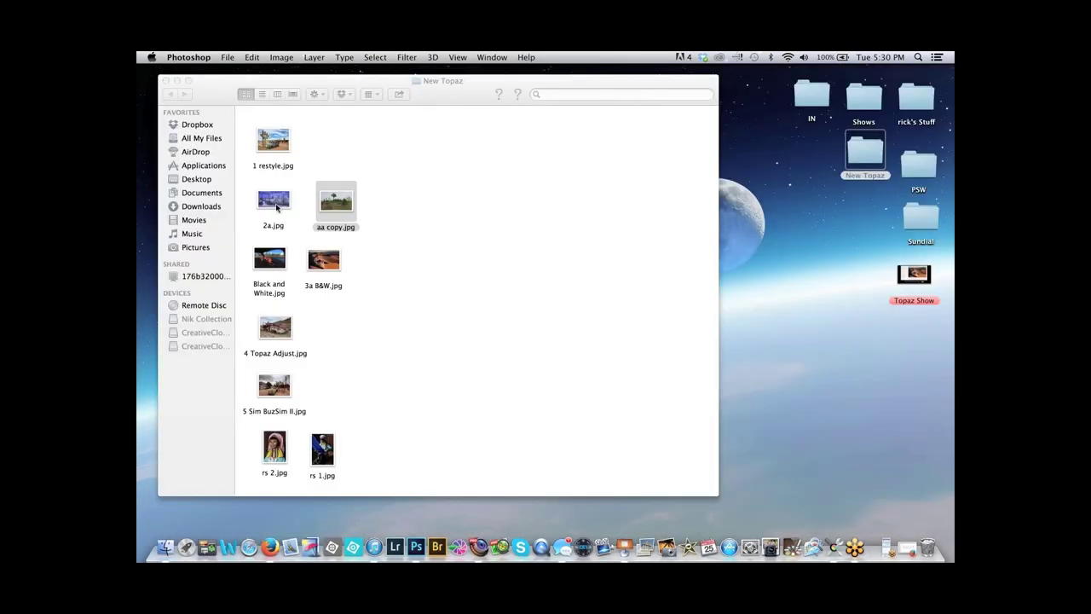
Reopen 2a.jpg in Photoshop and examine the sky around the tree and chimneys at up to 400% magnification
drag(335, 201, 340, 202)
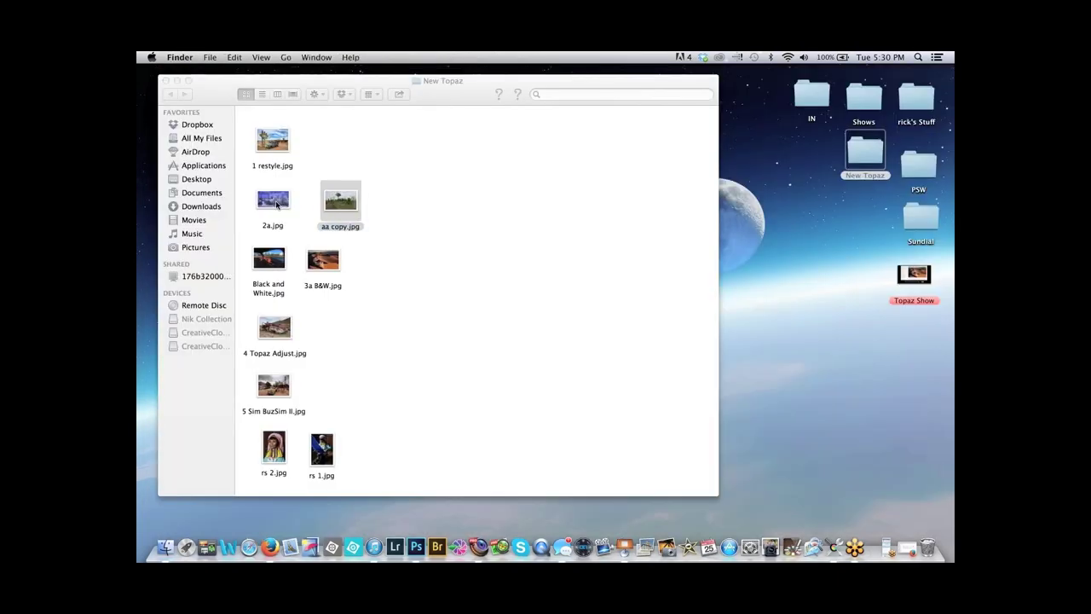
click(416, 546)
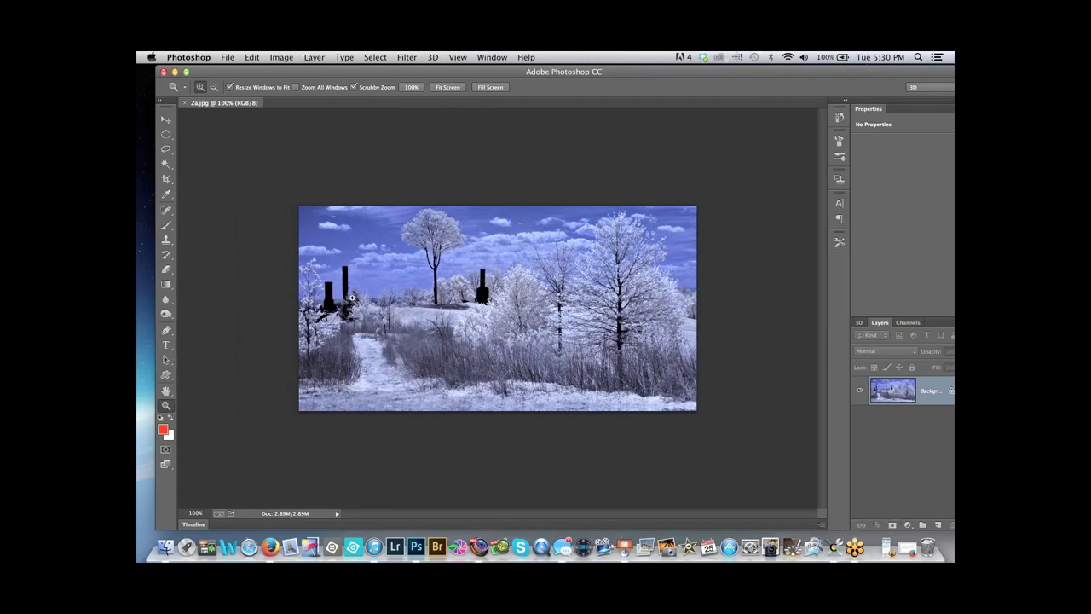
click(368, 286)
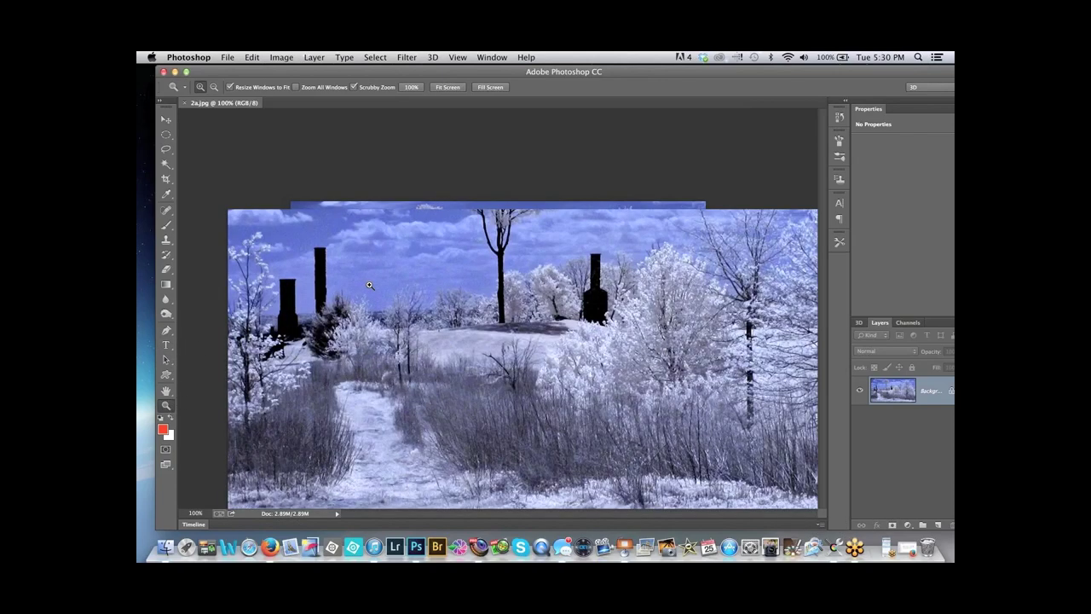
click(425, 250)
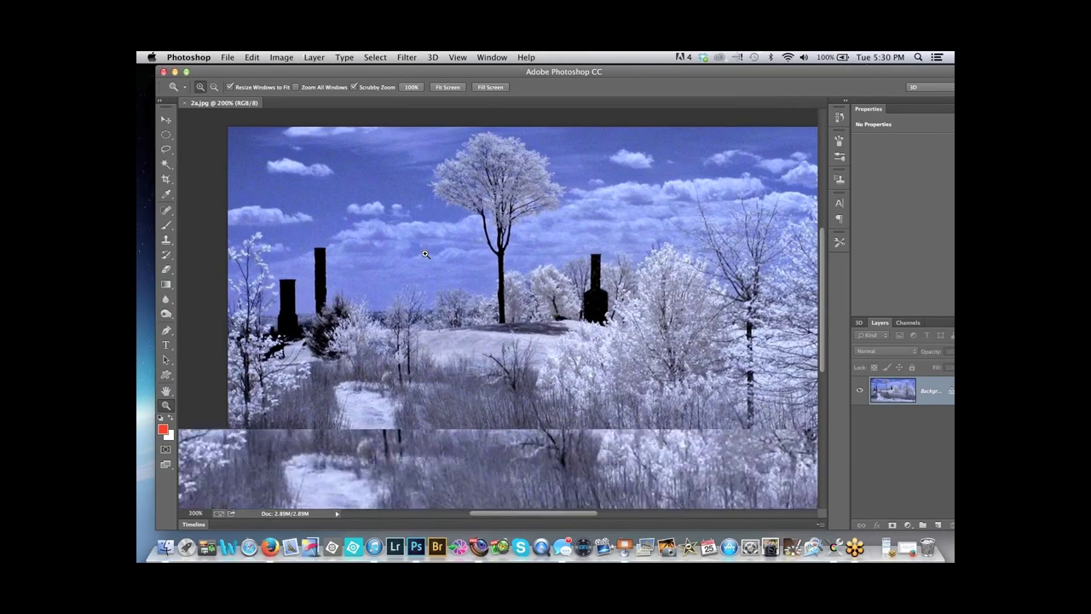
click(419, 258)
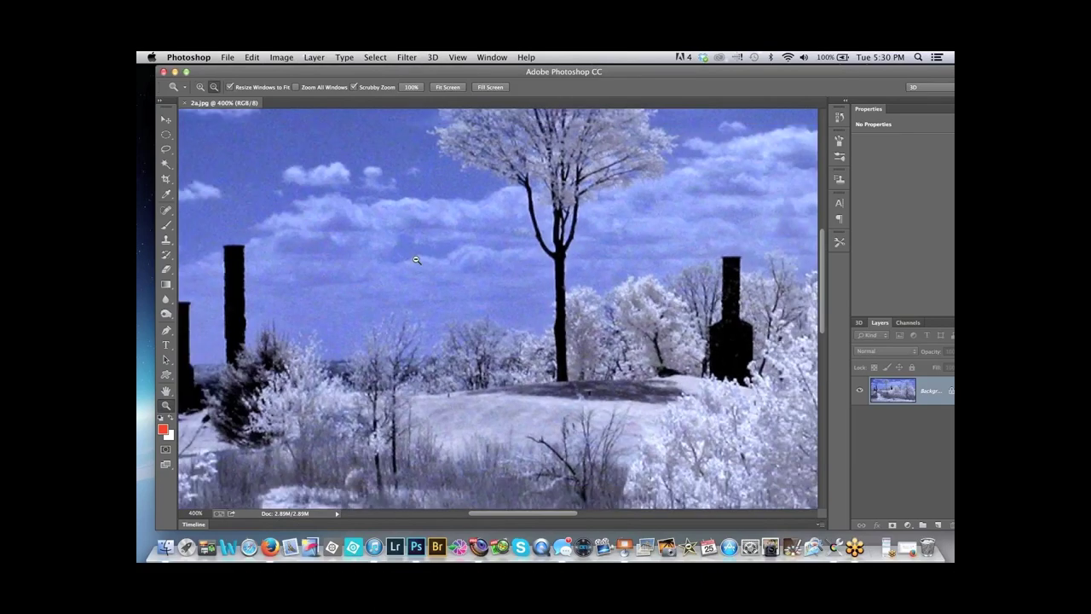
alt+click(416, 259)
alt+click(404, 272)
click(404, 273)
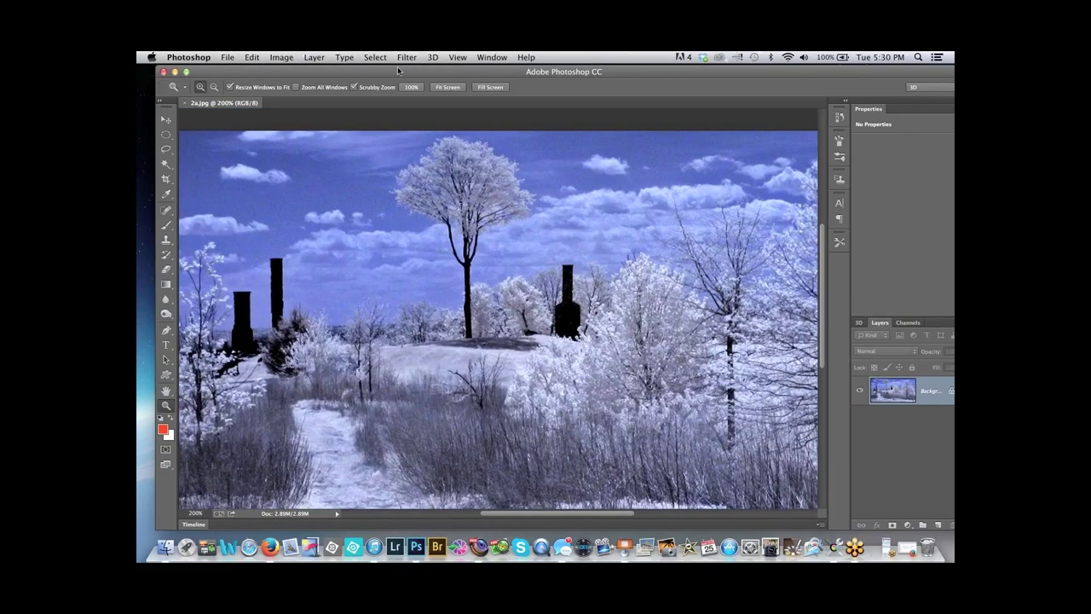
Open 2a.jpg in the Topaz DeNoise 5 filter and fit the whole landscape in the preview
click(408, 57)
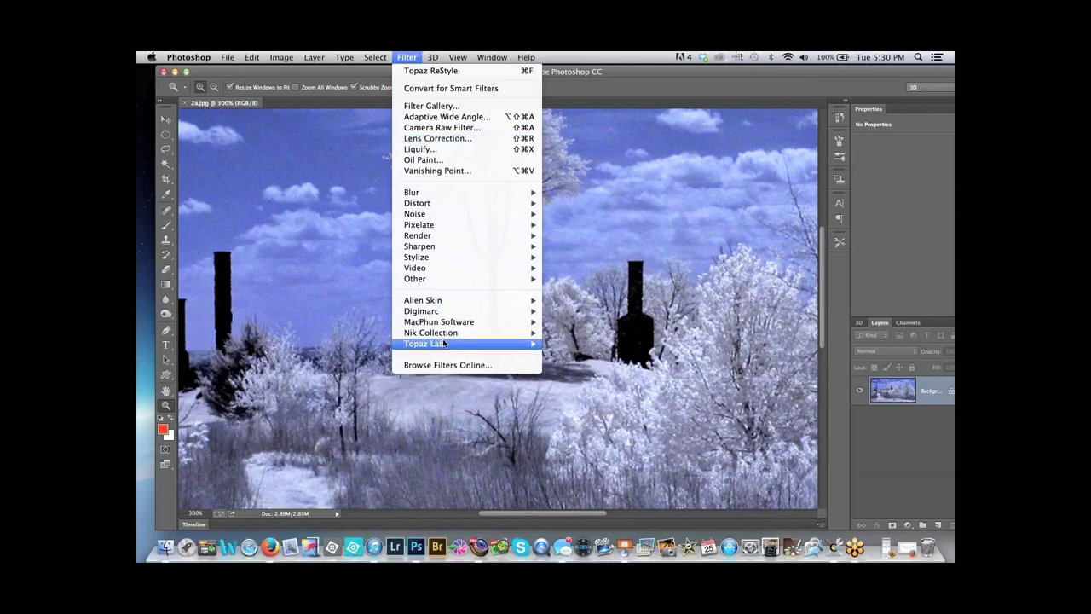
mouse_move(468, 349)
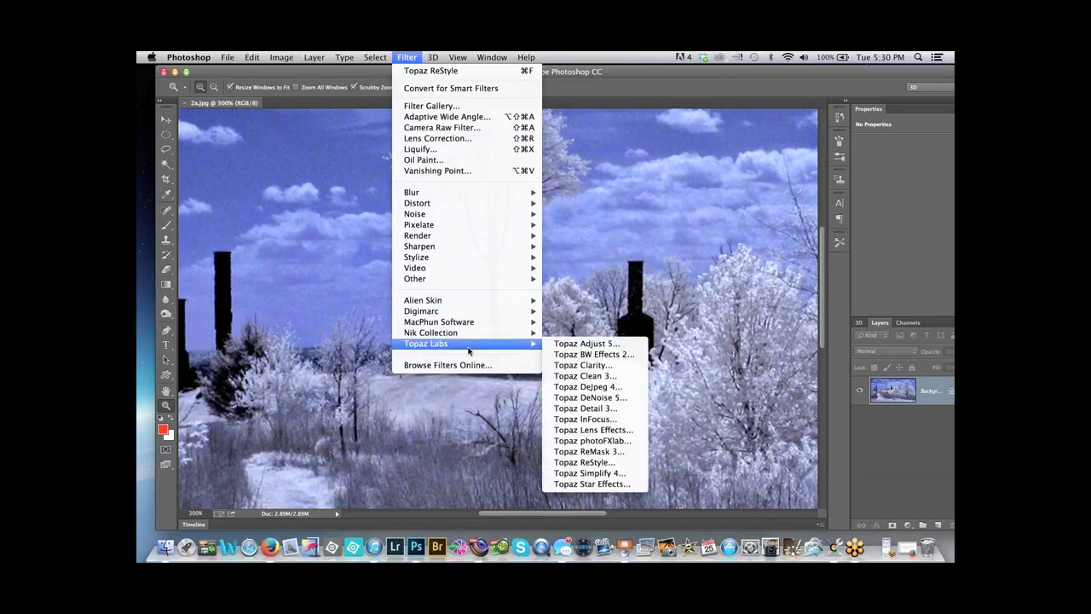
click(629, 398)
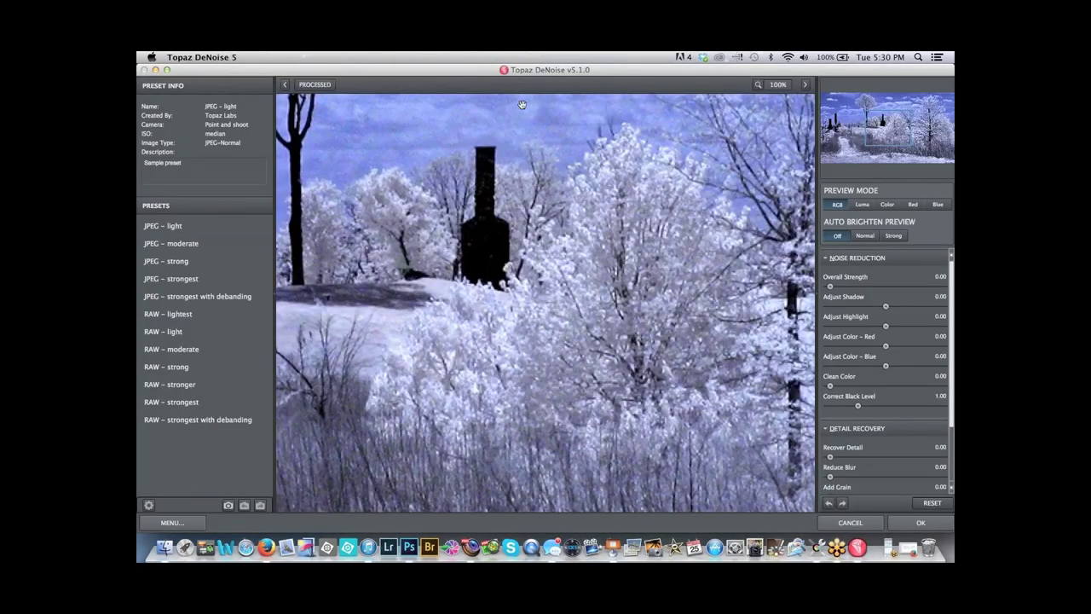
click(777, 84)
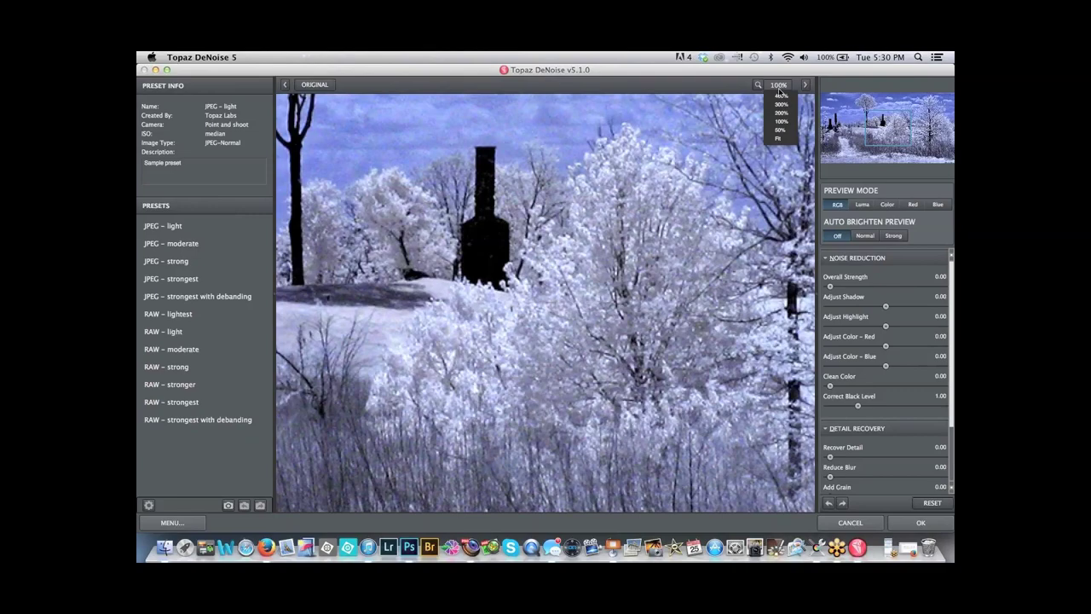
click(778, 138)
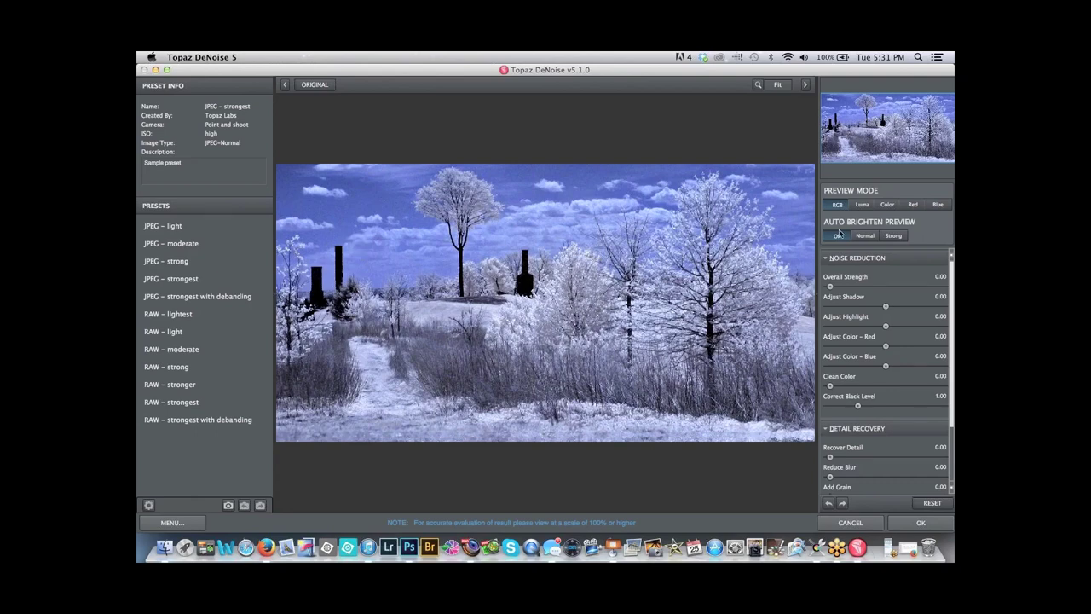
Try the JPEG – moderate and JPEG – strongest presets on the landscape, inspect the sky detail, and return to JPEG – moderate
click(172, 247)
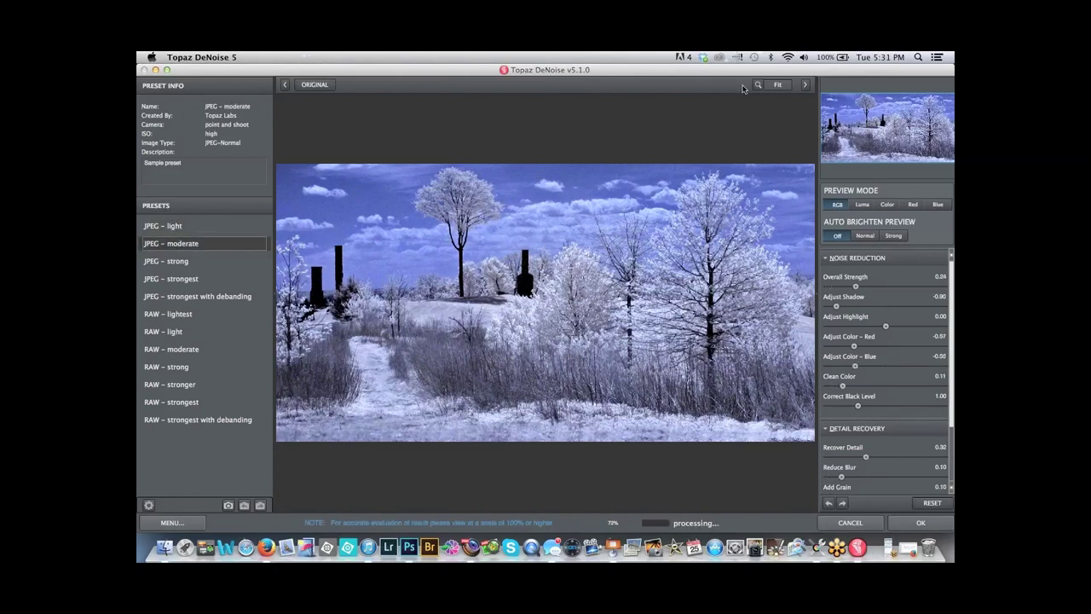
click(370, 234)
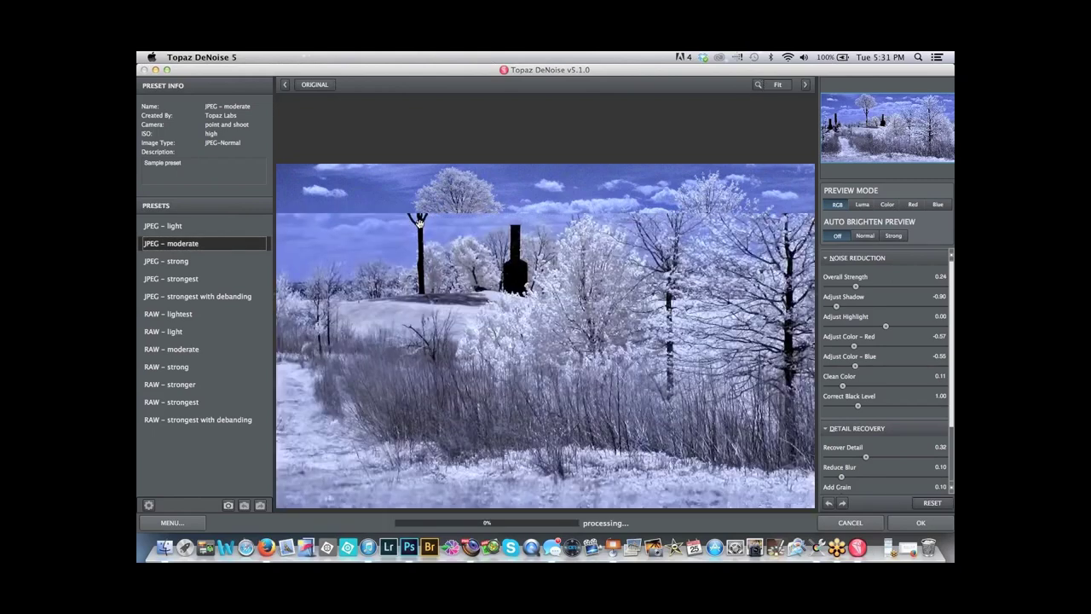
drag(384, 223, 313, 236)
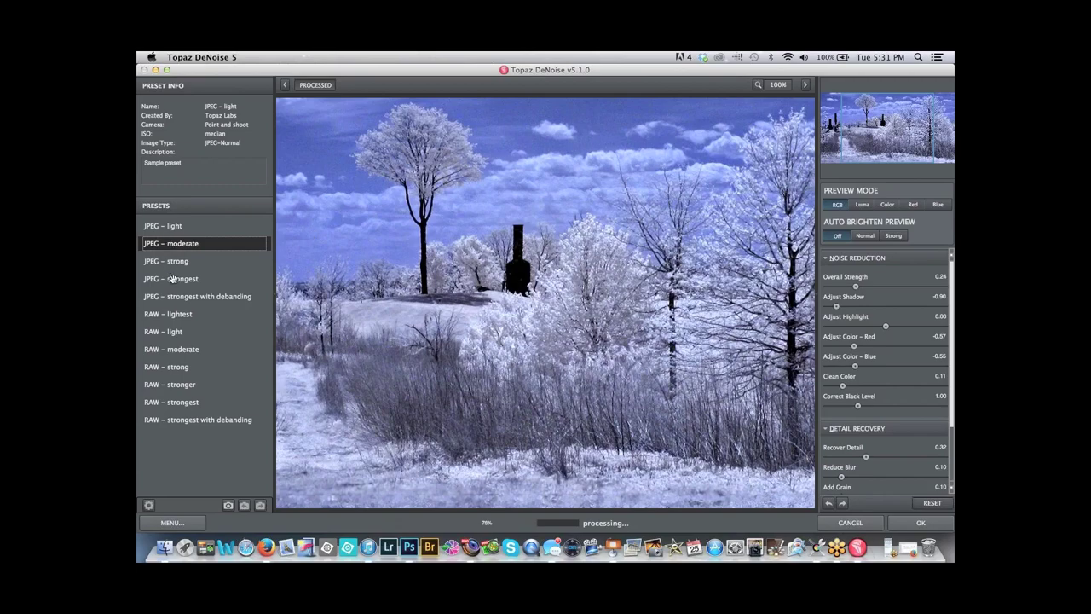
mouse_move(174, 284)
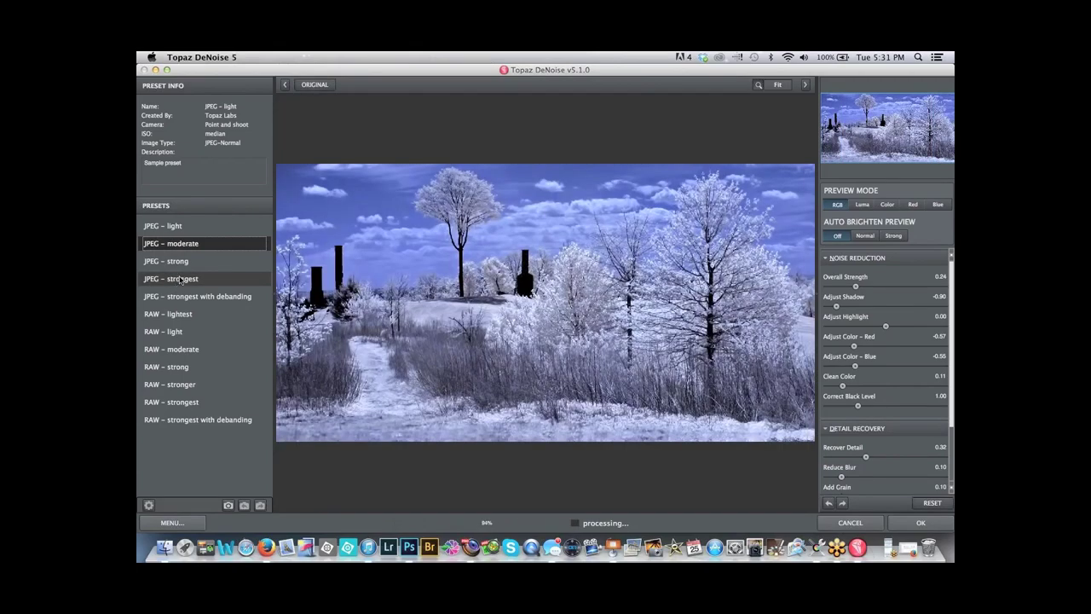
click(190, 277)
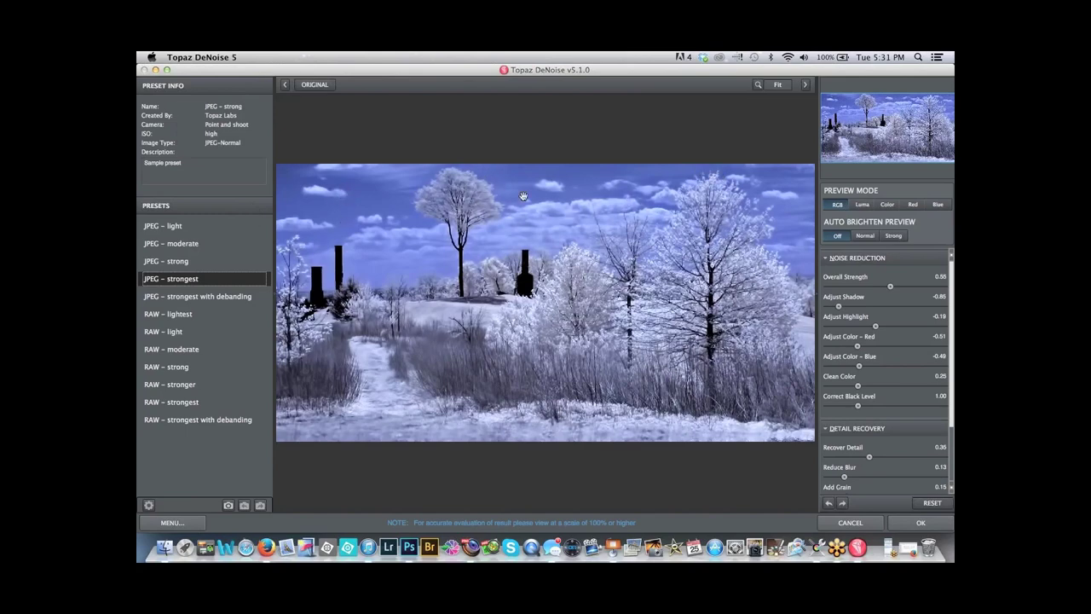
click(173, 245)
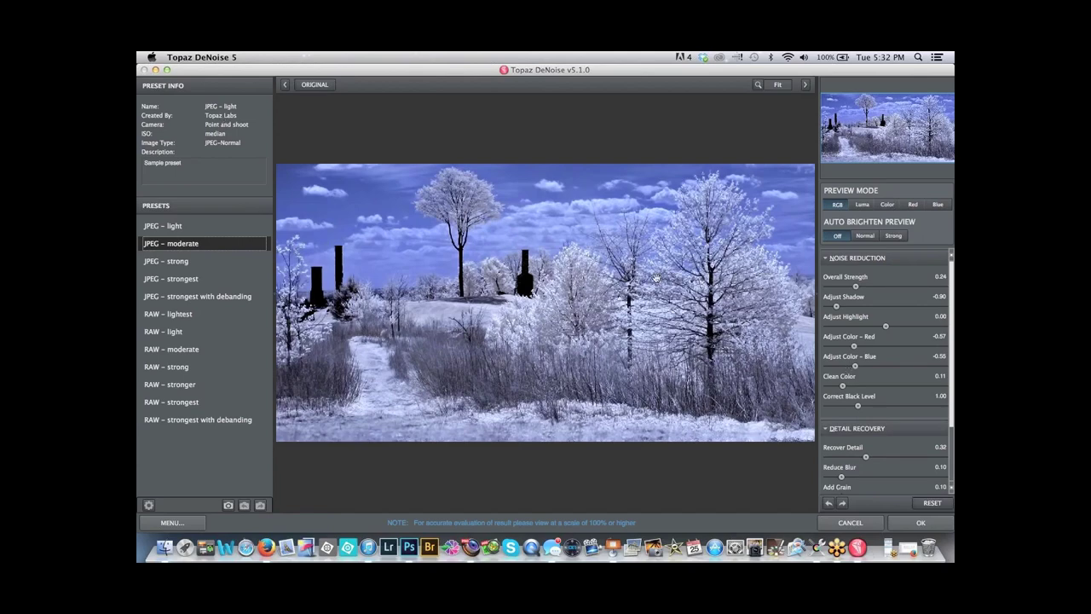
Try raising Recover Detail to 0.46, reduce it to 0.42, and cancel the DeNoise filter
drag(949, 390, 950, 422)
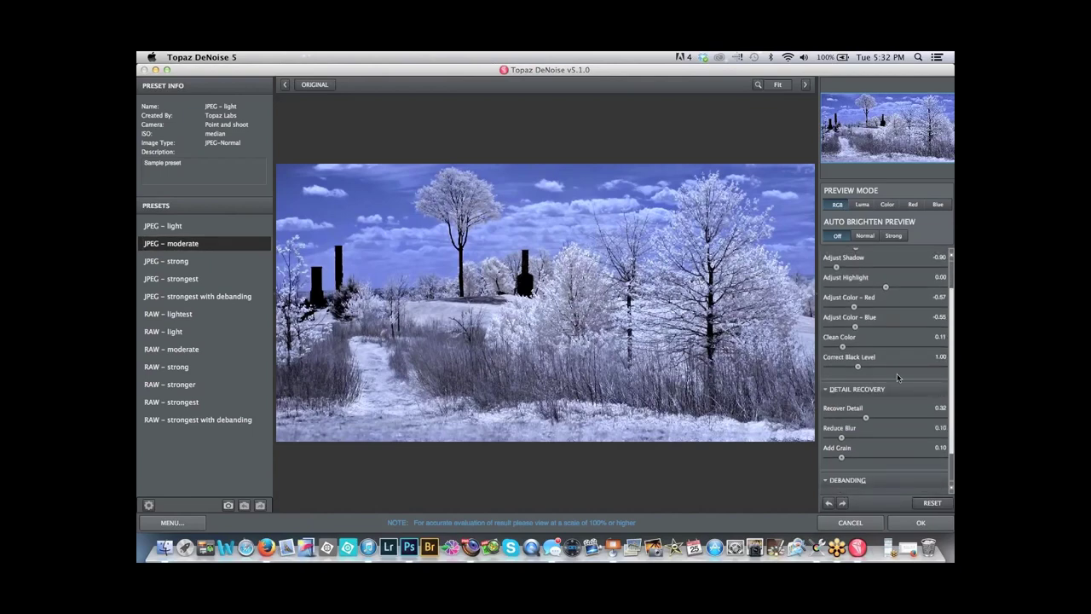
drag(866, 419, 868, 417)
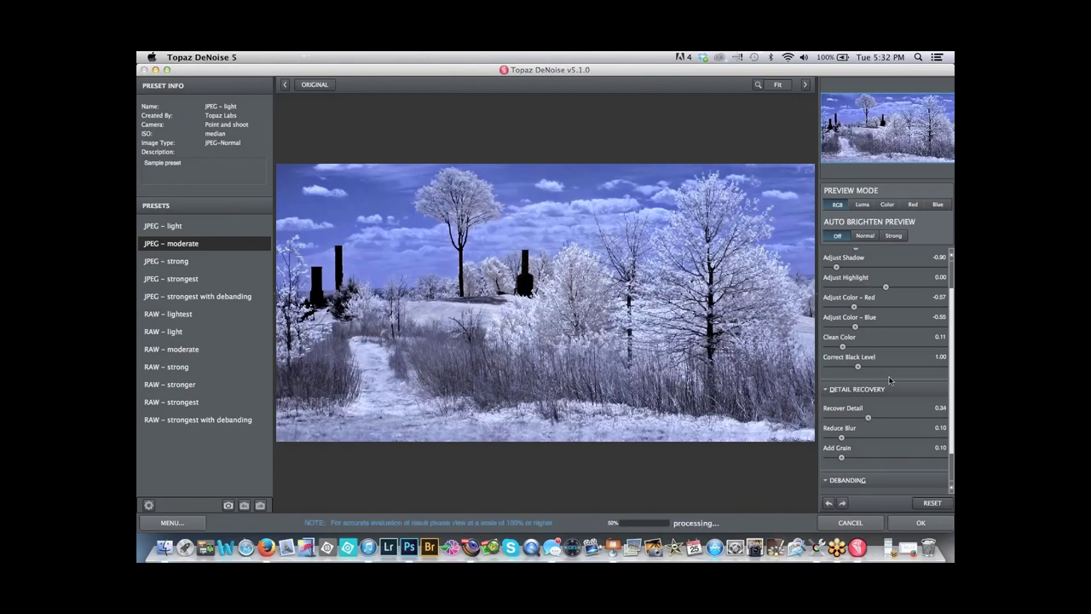
drag(870, 419, 872, 419)
drag(875, 419, 879, 417)
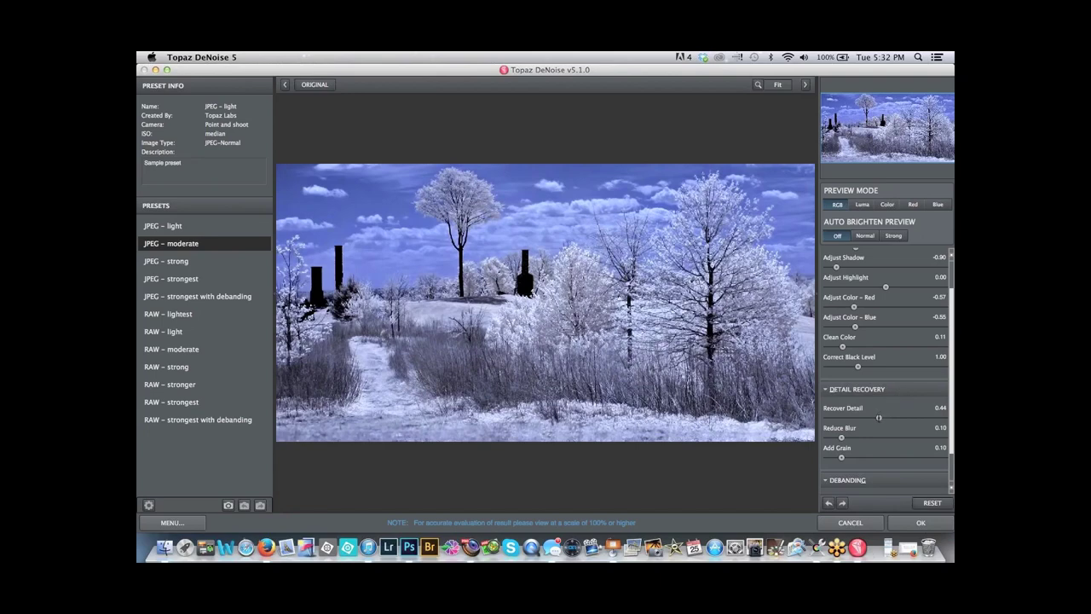
drag(882, 417, 881, 418)
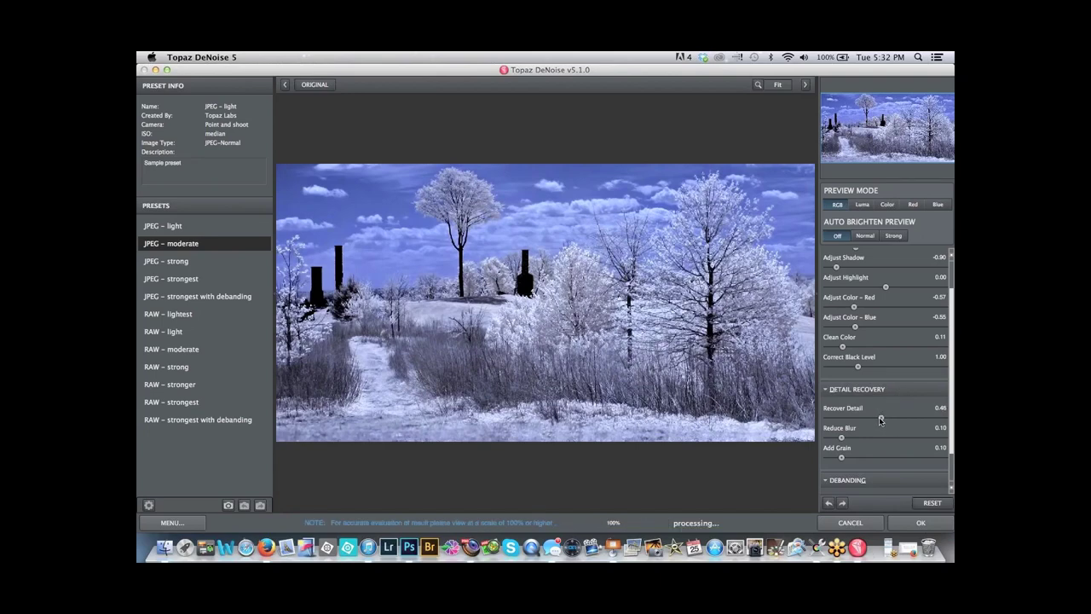
drag(881, 418, 859, 440)
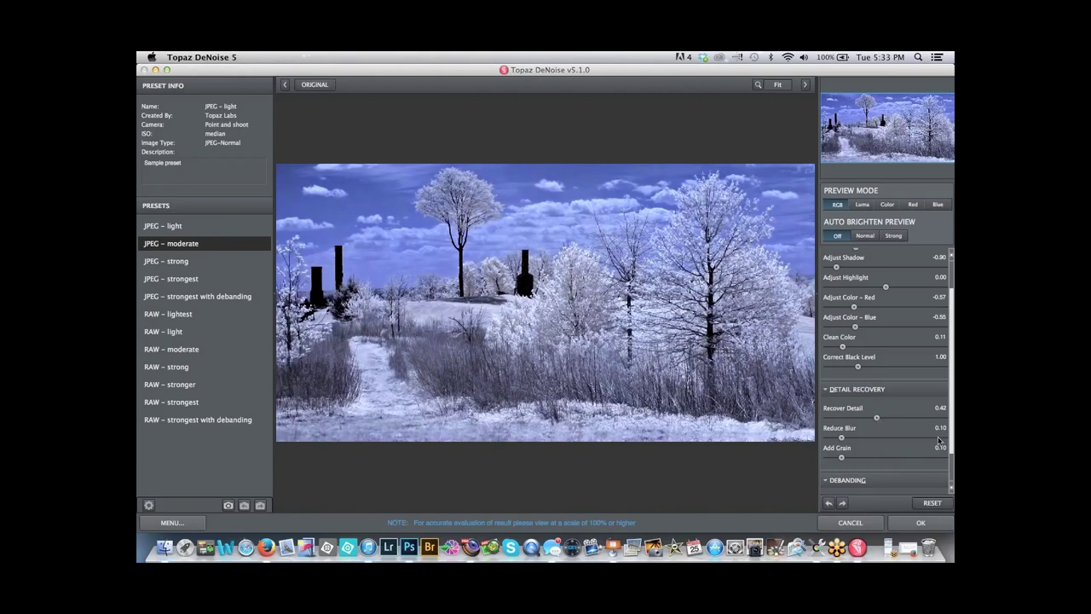
click(865, 523)
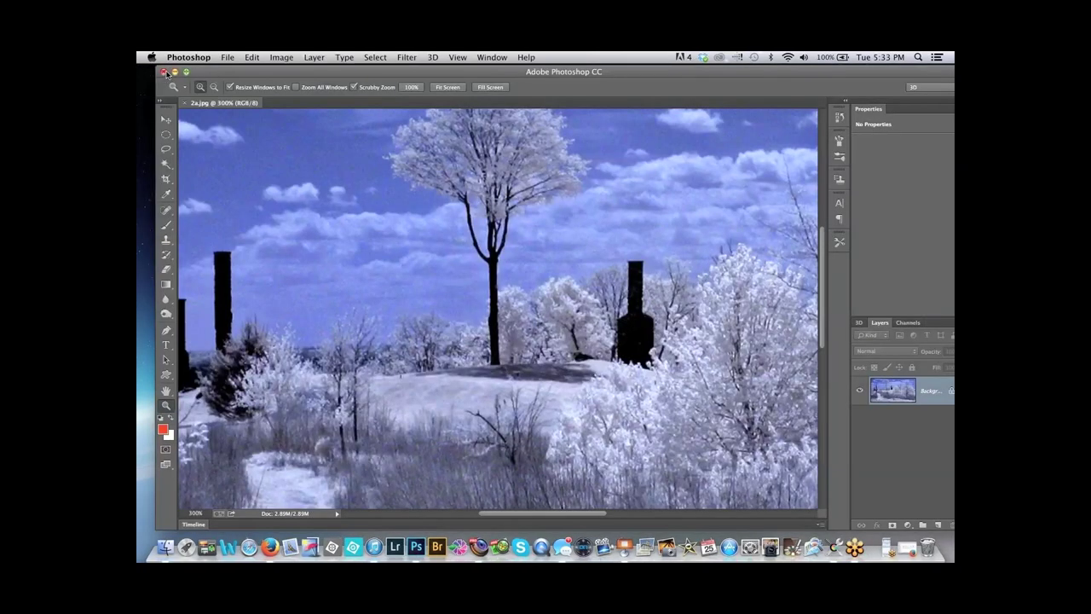
Close 2a.jpg and open Black and White.jpg from the New Topaz folder in Photoshop
click(164, 73)
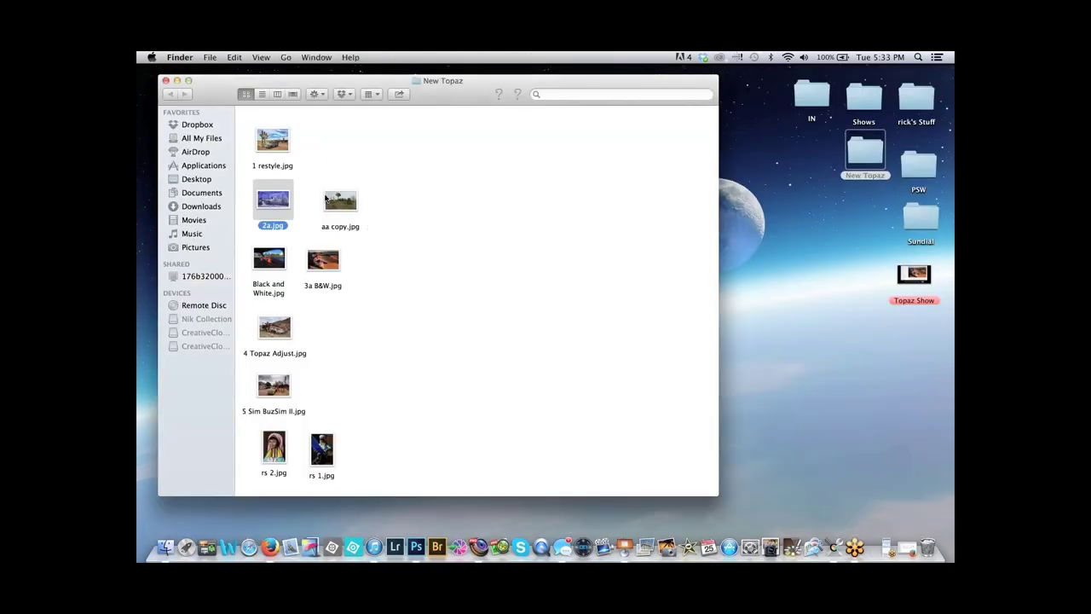
click(327, 205)
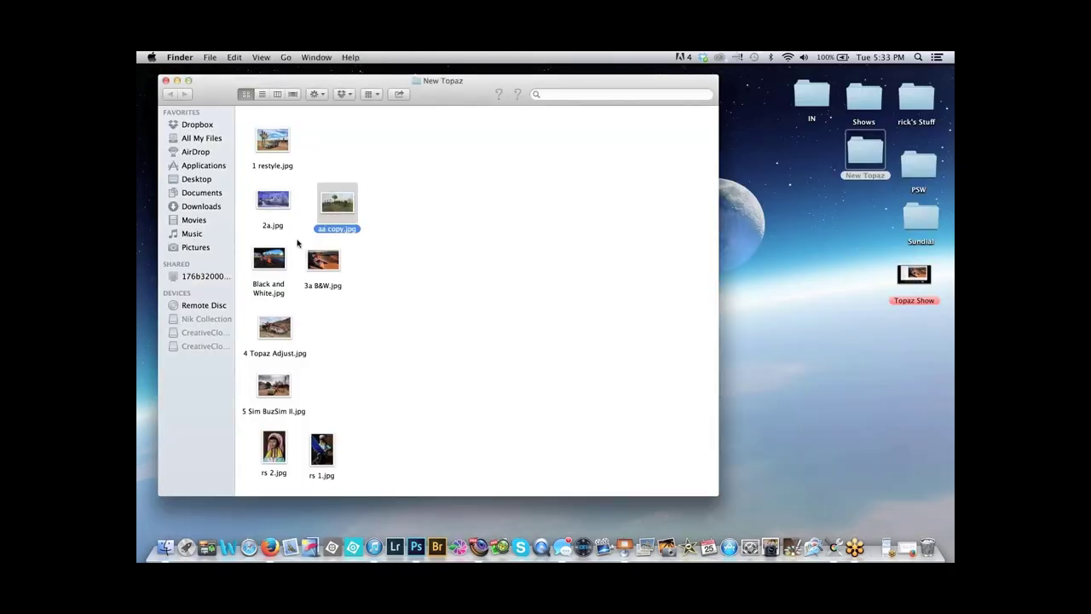
drag(270, 259, 416, 546)
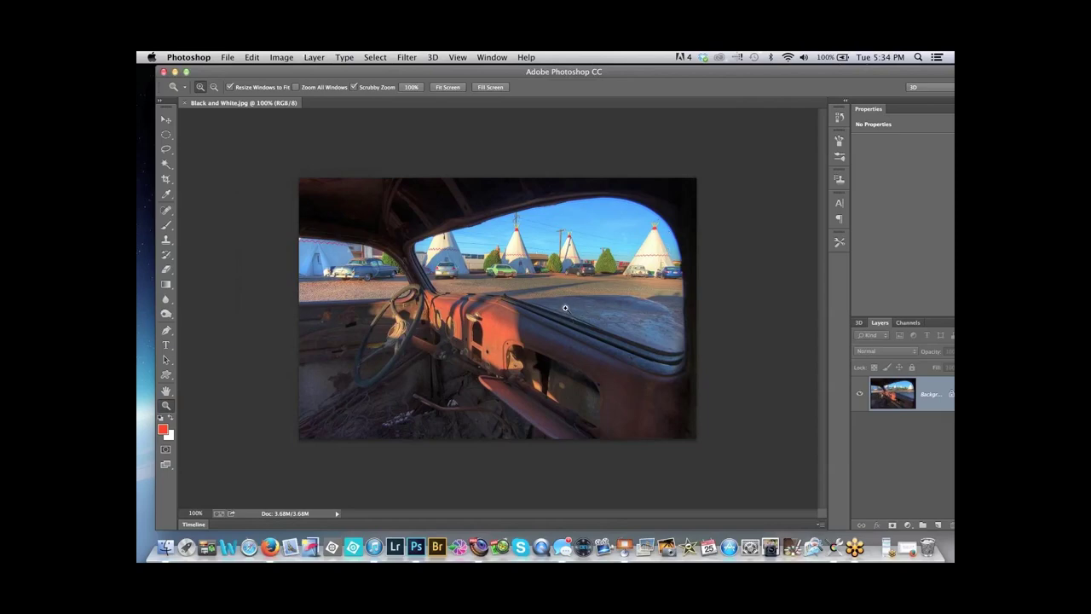
Open the car interior photo in Topaz BW Effects 2 and reset the last used settings to a plain black-and-white conversion
click(413, 56)
mouse_move(445, 346)
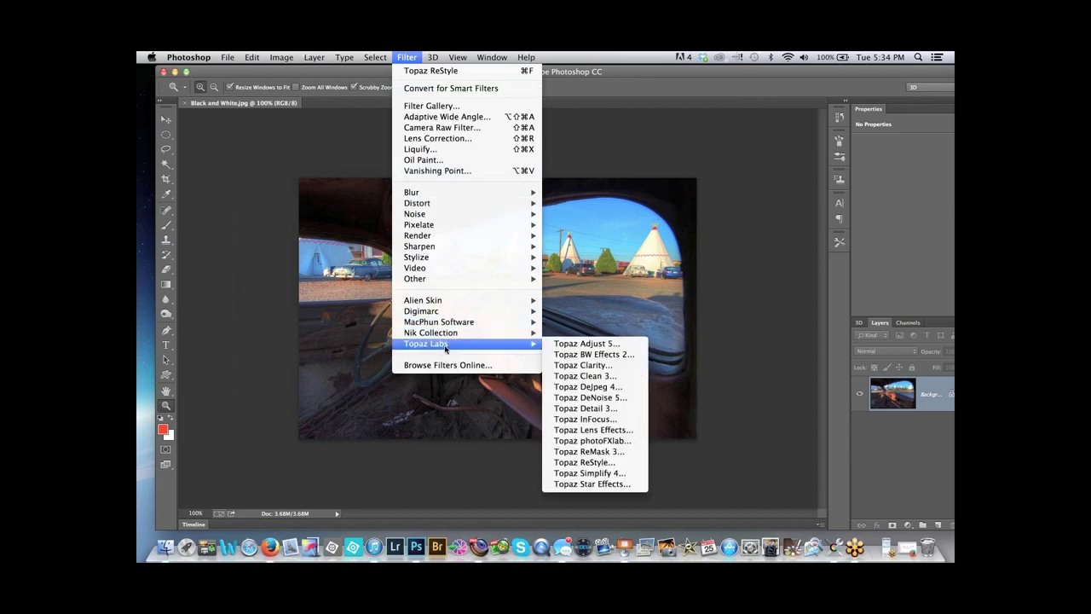
click(622, 354)
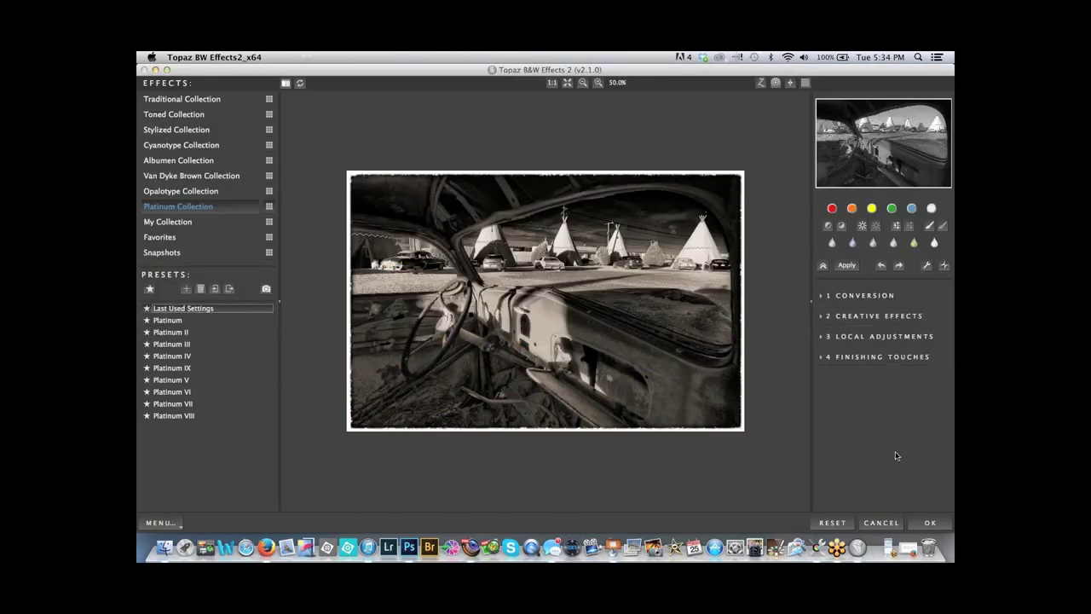
click(836, 524)
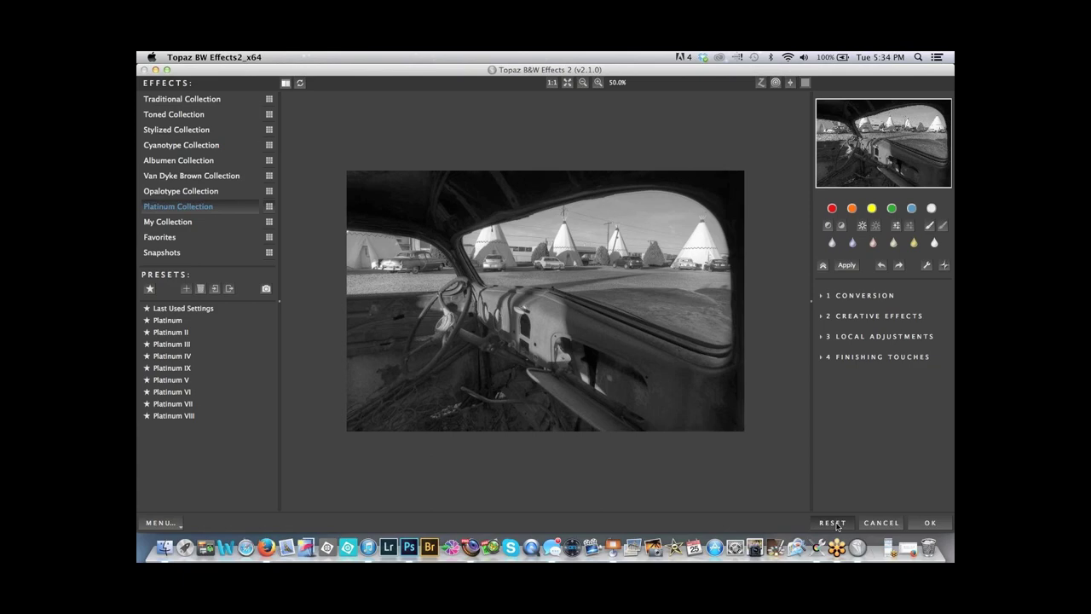
Try the red, white, orange, yellow and green color filters on the black-and-white car interior
click(832, 209)
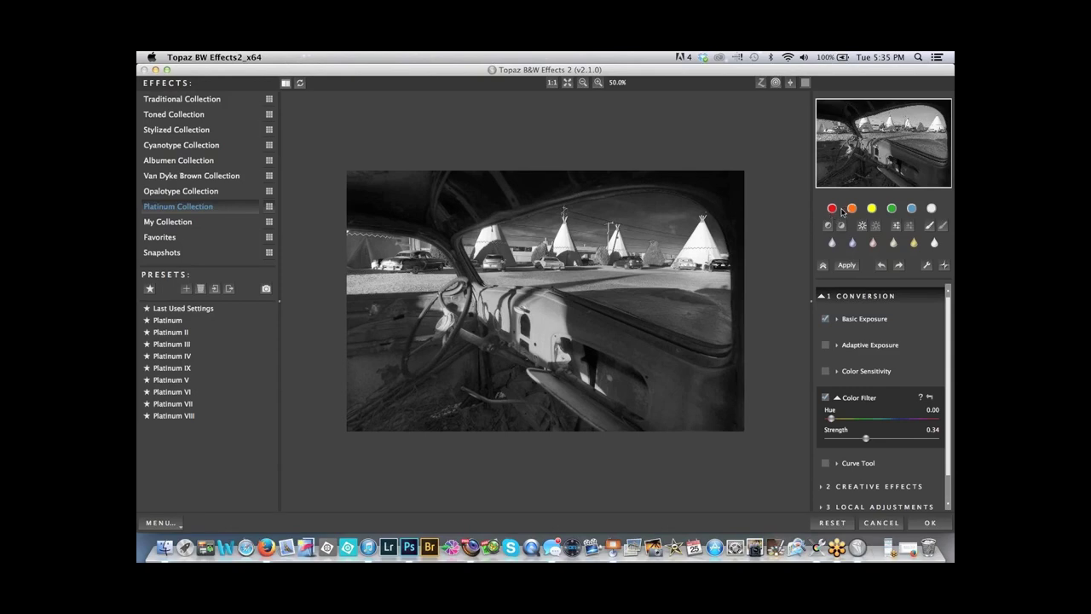
click(932, 208)
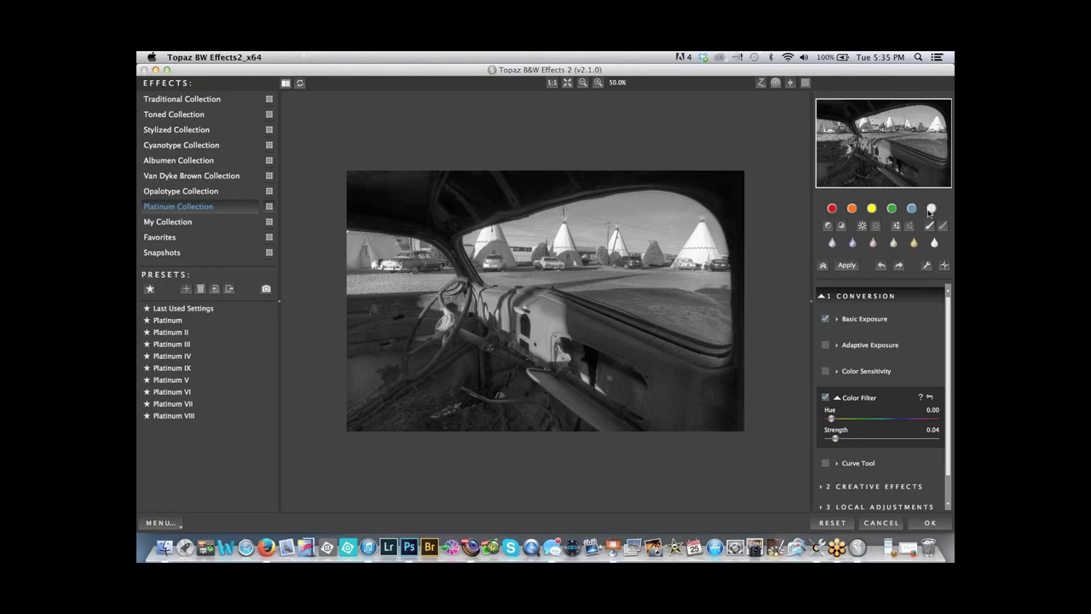
click(833, 208)
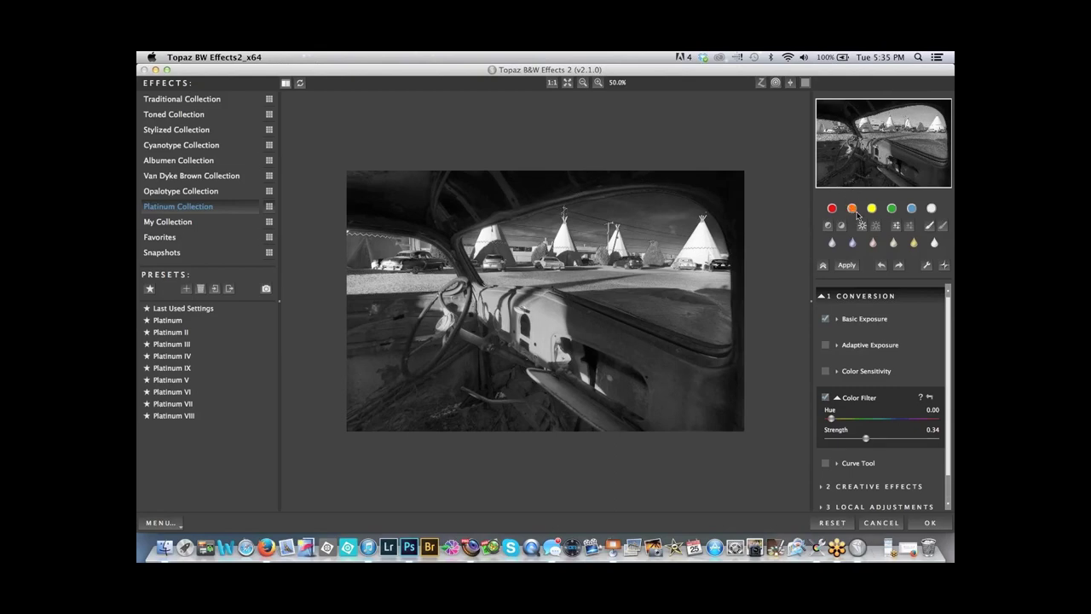
click(851, 210)
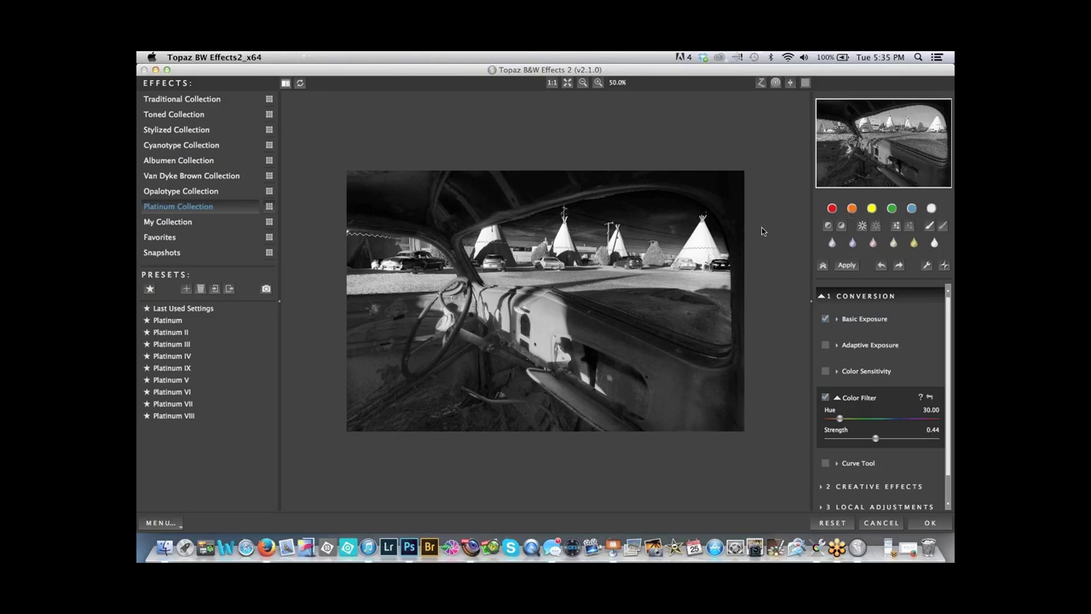
click(871, 208)
click(891, 209)
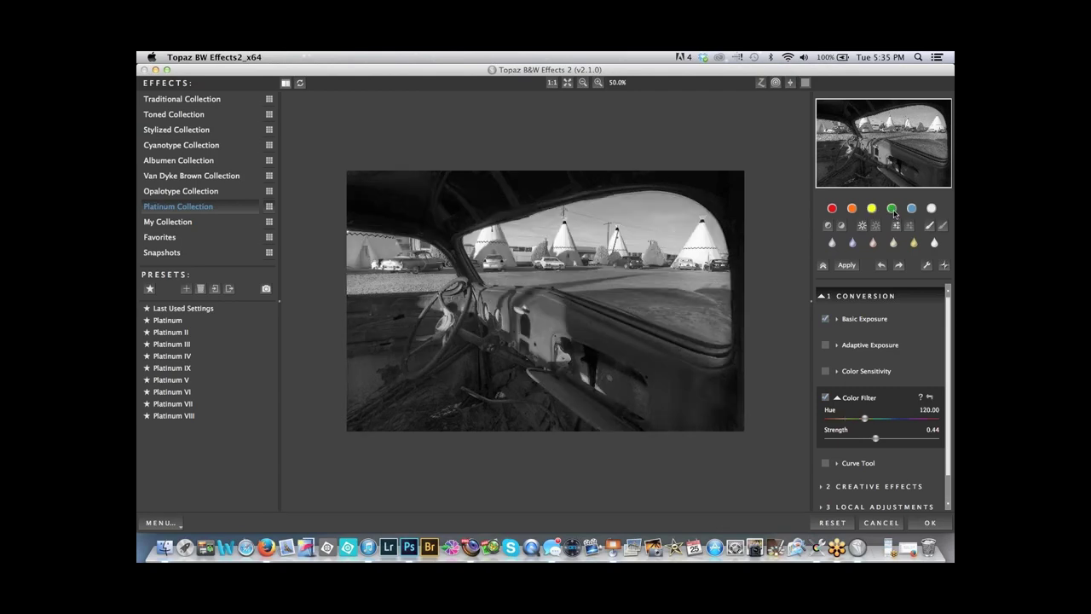
Compare the blue color filter with the red and orange ones on the sky and dashboard, ending with the white filter
click(832, 208)
click(911, 209)
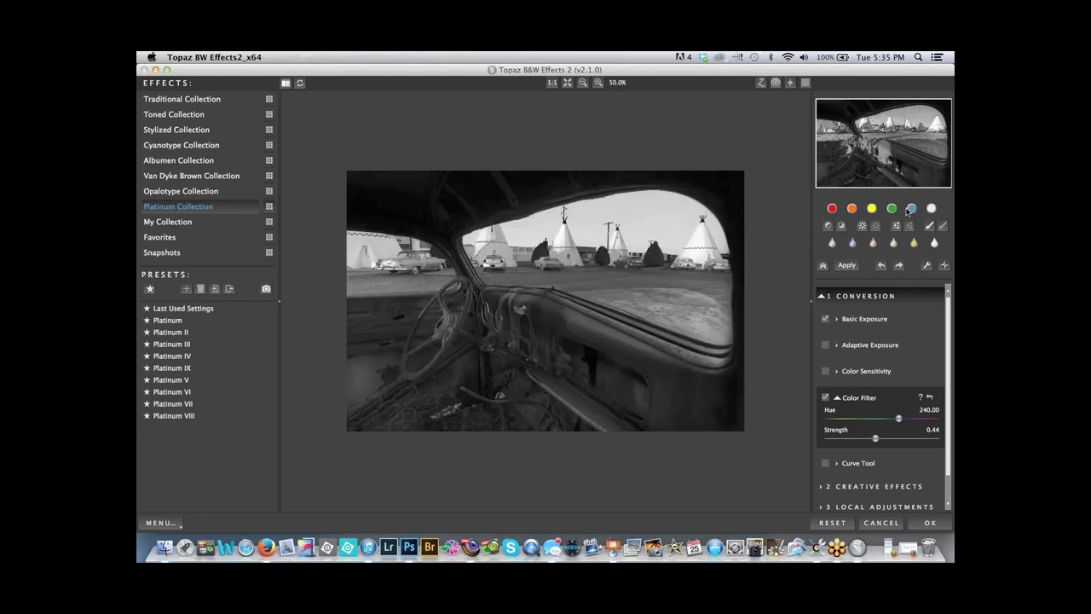
click(850, 208)
click(833, 209)
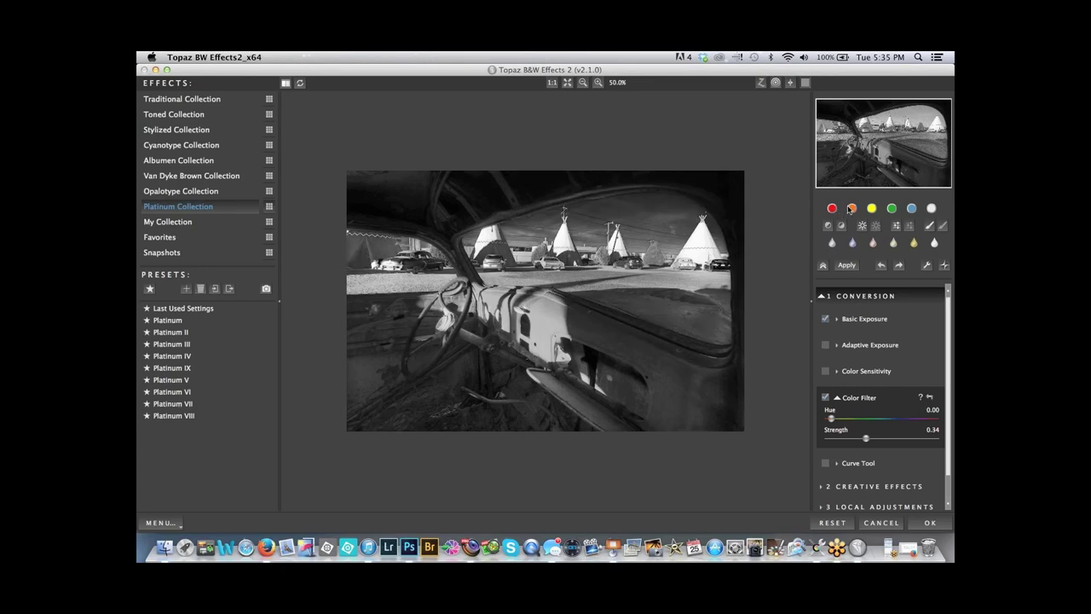
click(911, 209)
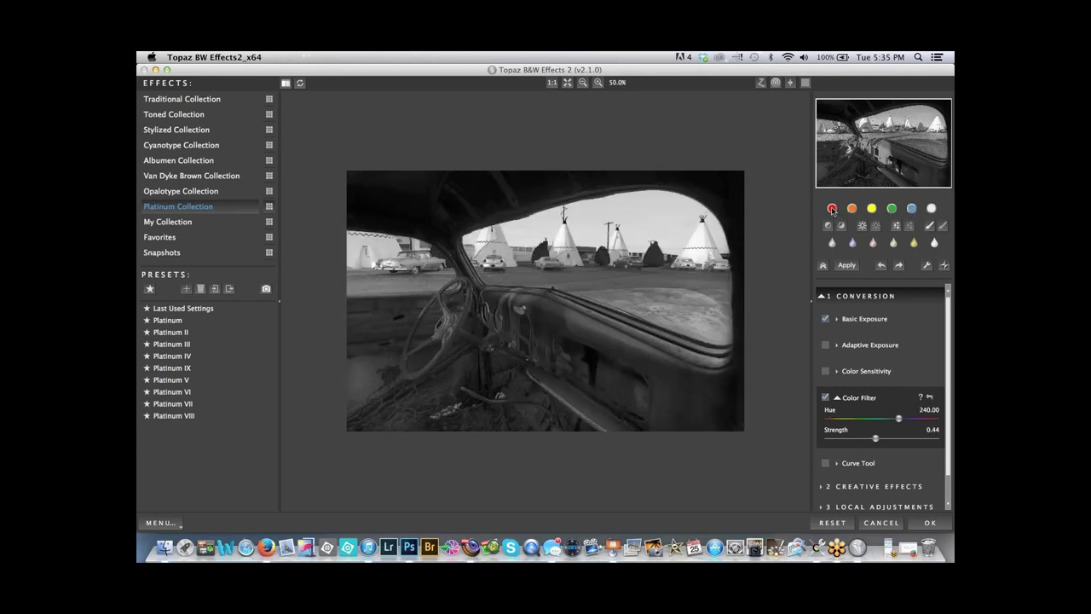
click(832, 209)
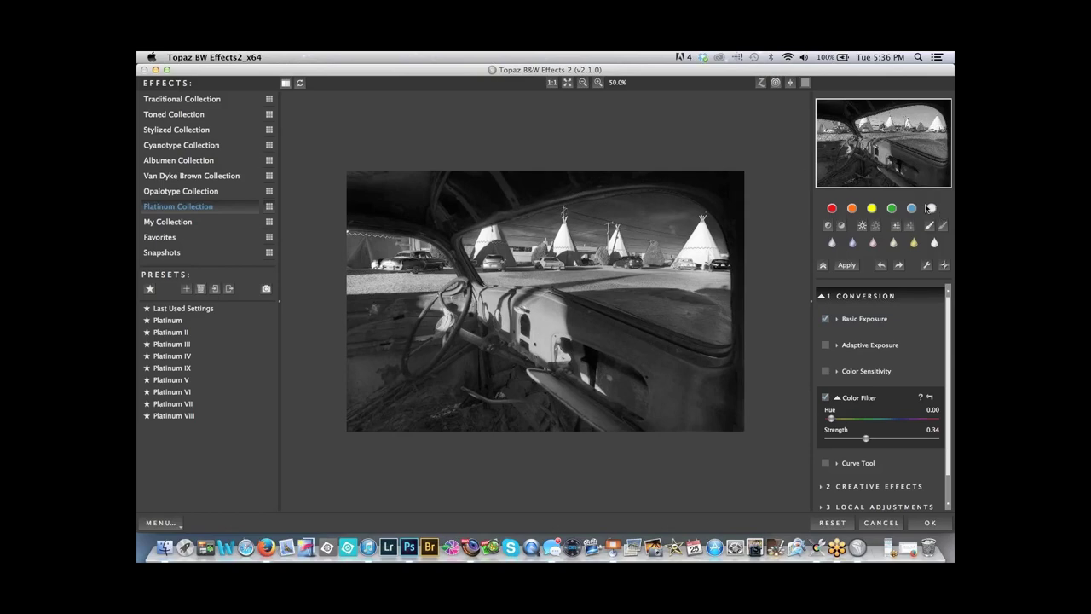
click(932, 209)
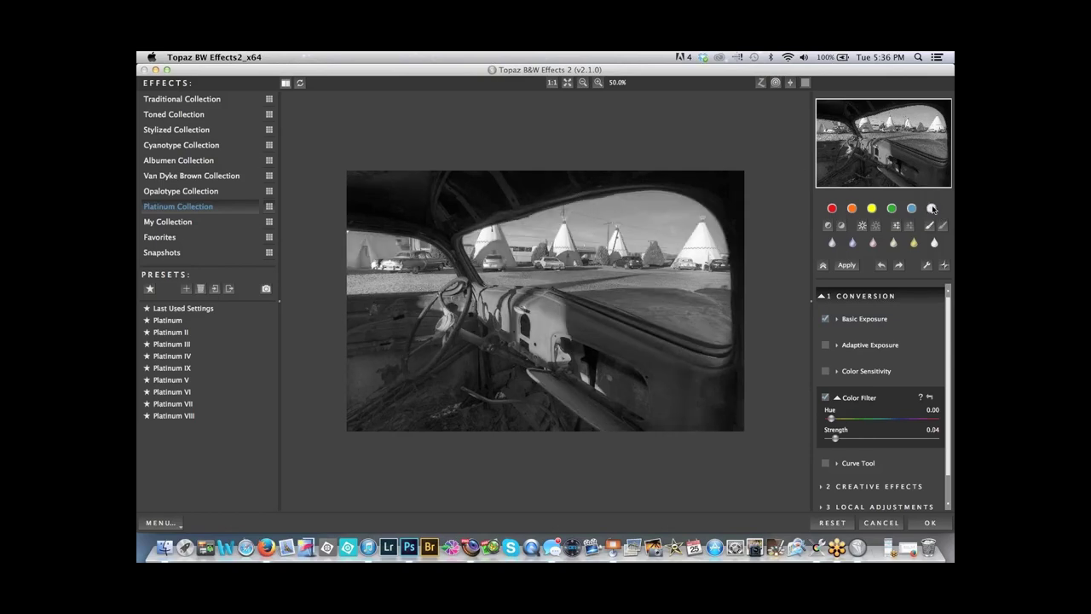
Apply the orange color filter to the car interior and increase the contrast by one quick adjustment
click(851, 208)
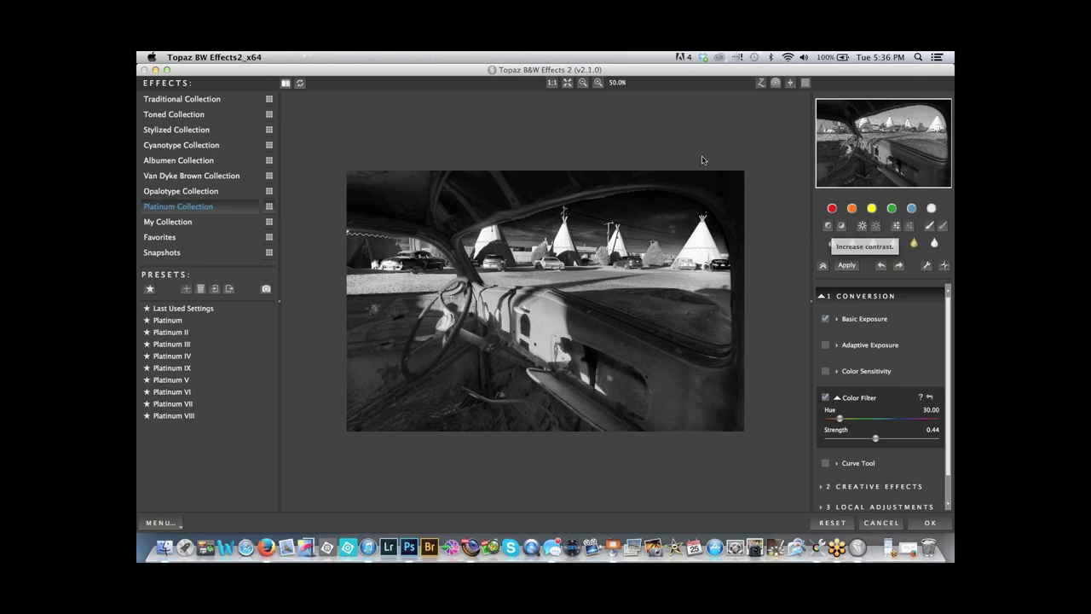
click(835, 228)
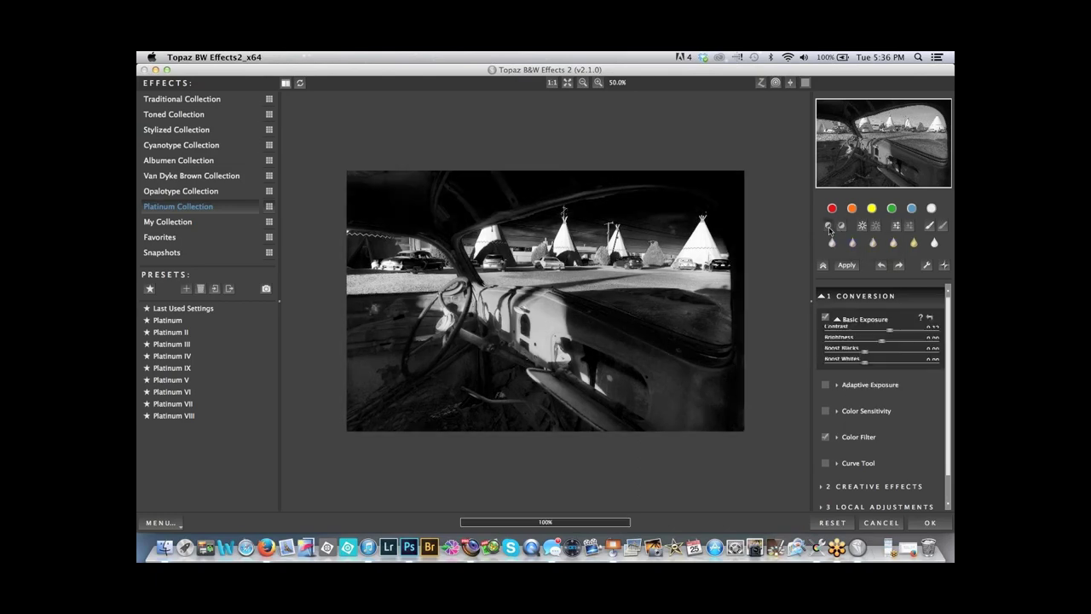
Reduce the quick contrast by one adjustment to cancel the boost, and try raising and lowering the exposure once
click(842, 228)
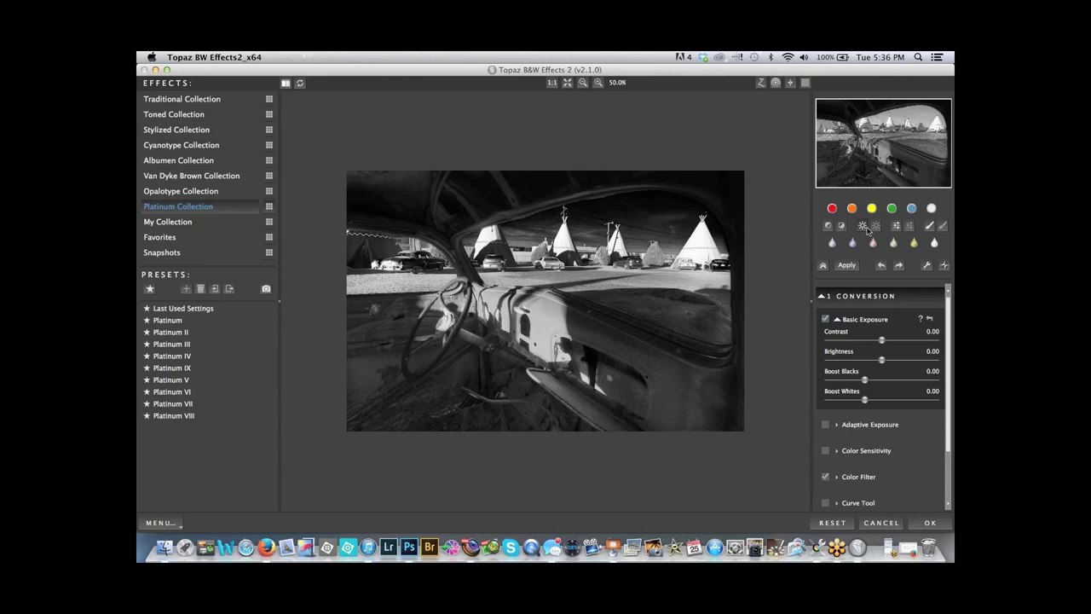
click(862, 227)
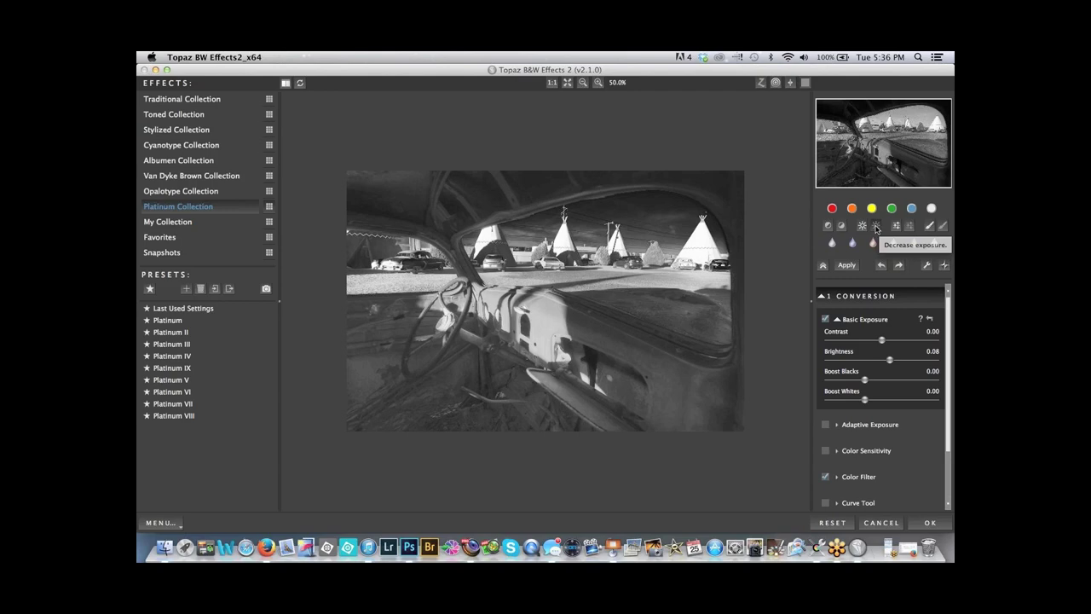
click(877, 226)
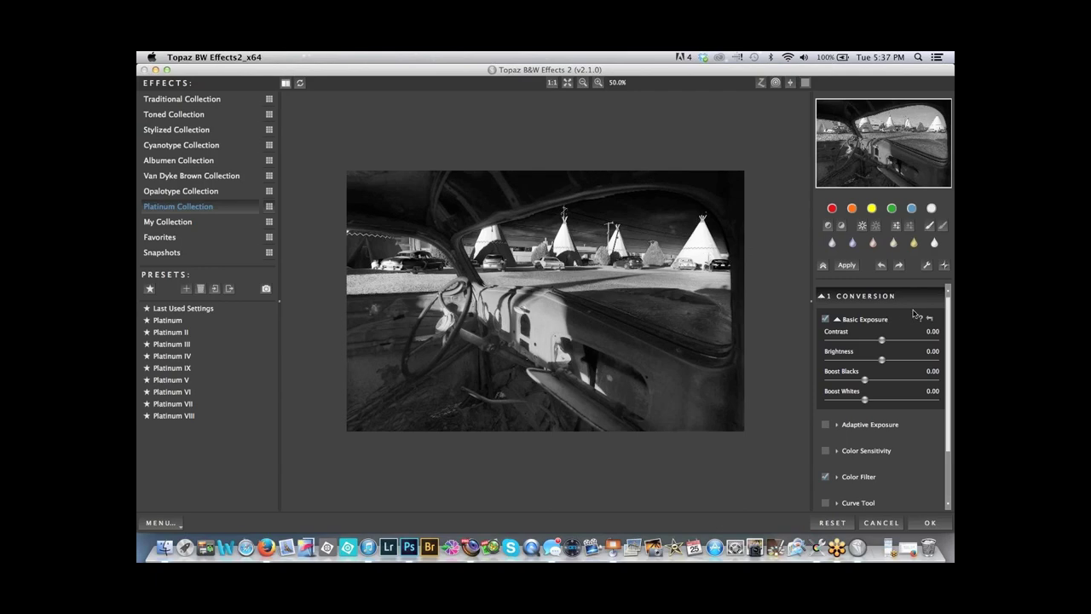
Set the Basic Exposure contrast to 0.01, try Boost Whites at 0.33 and settle on -0.10
click(838, 426)
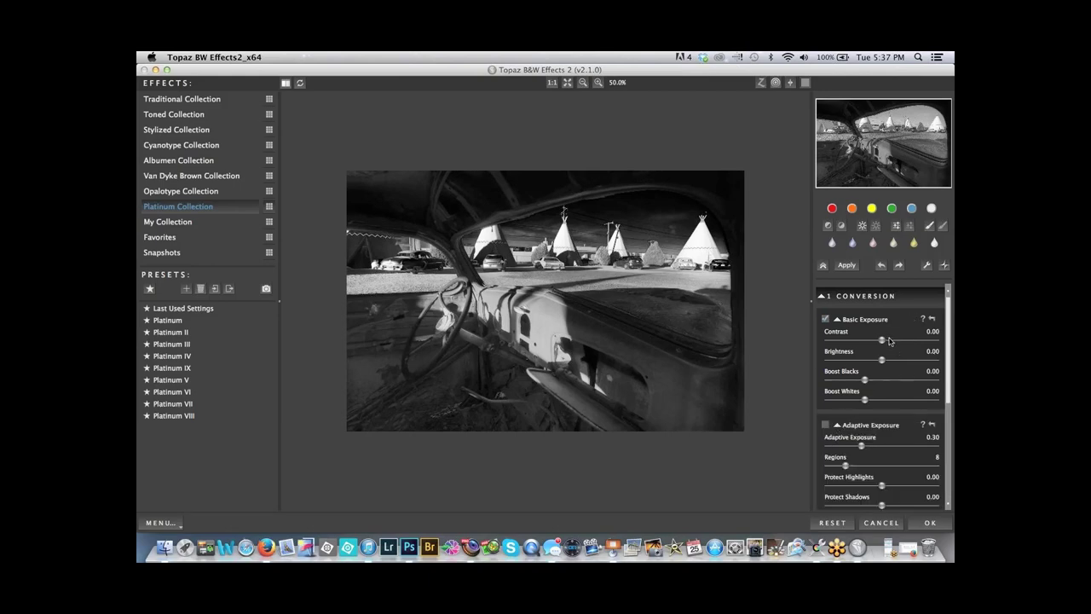
drag(882, 342, 883, 343)
drag(865, 401, 887, 400)
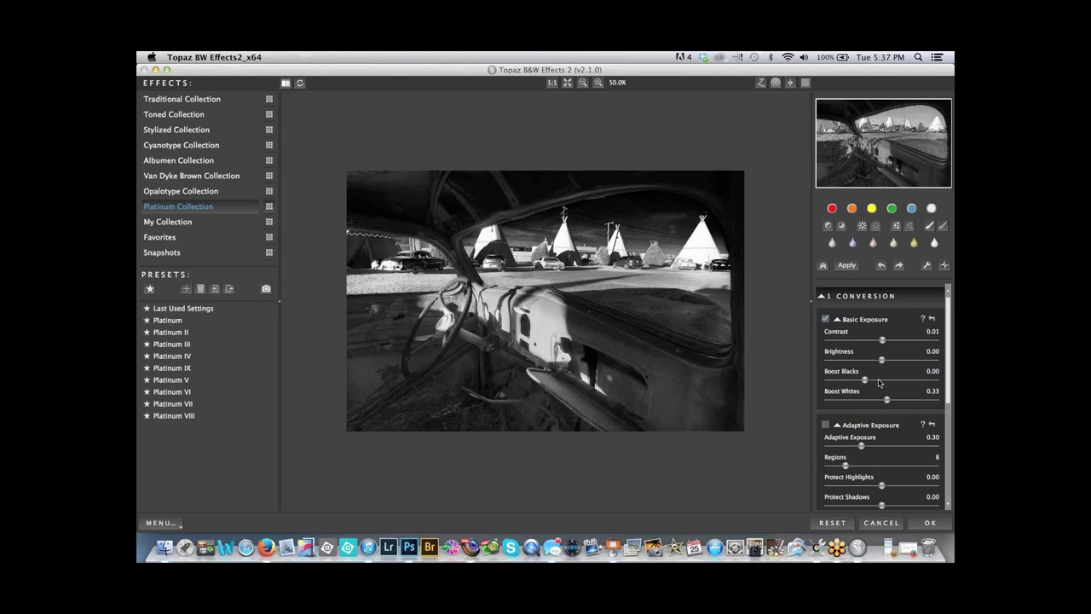
drag(887, 400, 858, 401)
Set Adaptive Exposure to 0.32, with Protect Highlights at 0.07, Protect Shadows at 0.01 and Detail at 1.91
drag(861, 444, 863, 448)
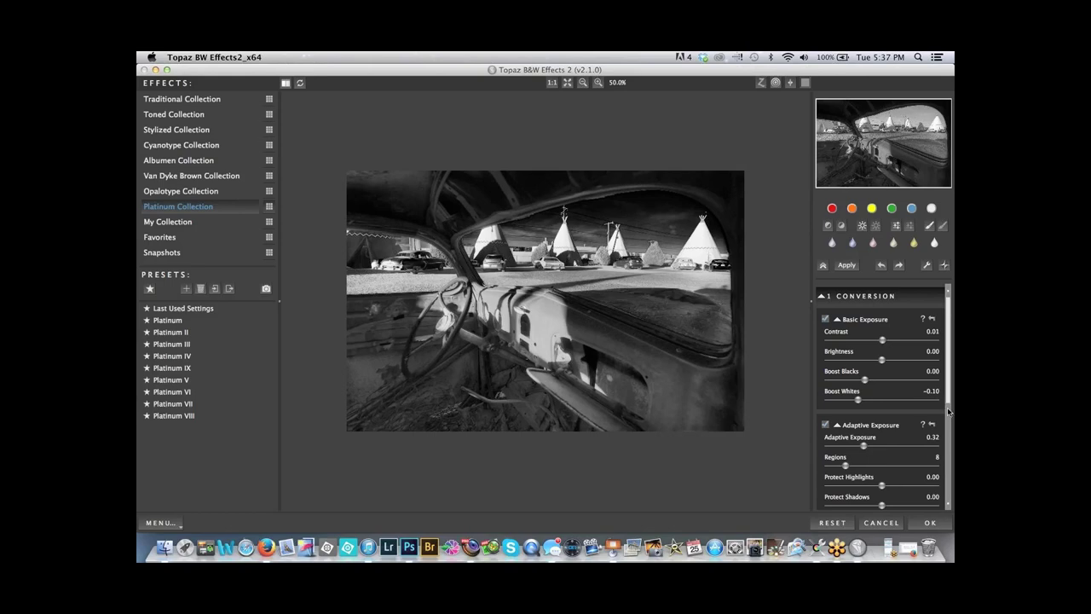
scroll(949, 402, down, 5)
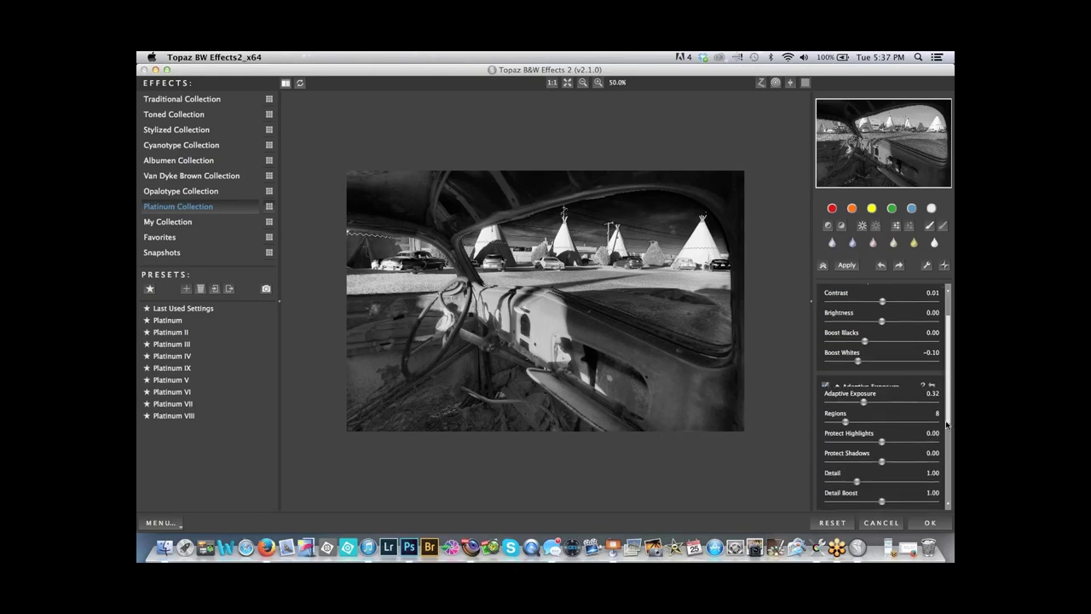
drag(881, 407, 870, 408)
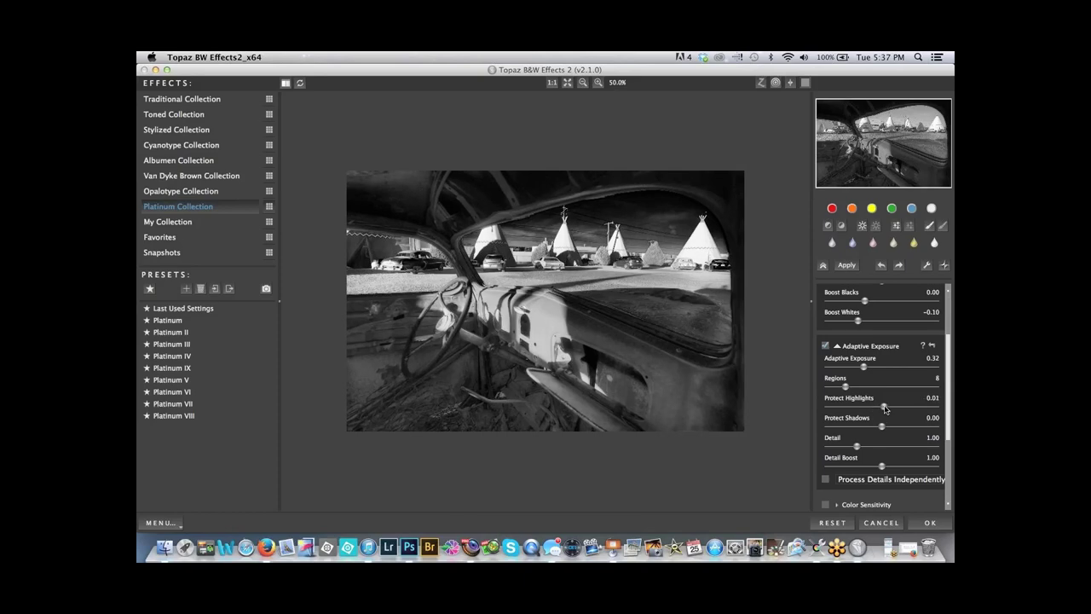
drag(872, 409, 883, 427)
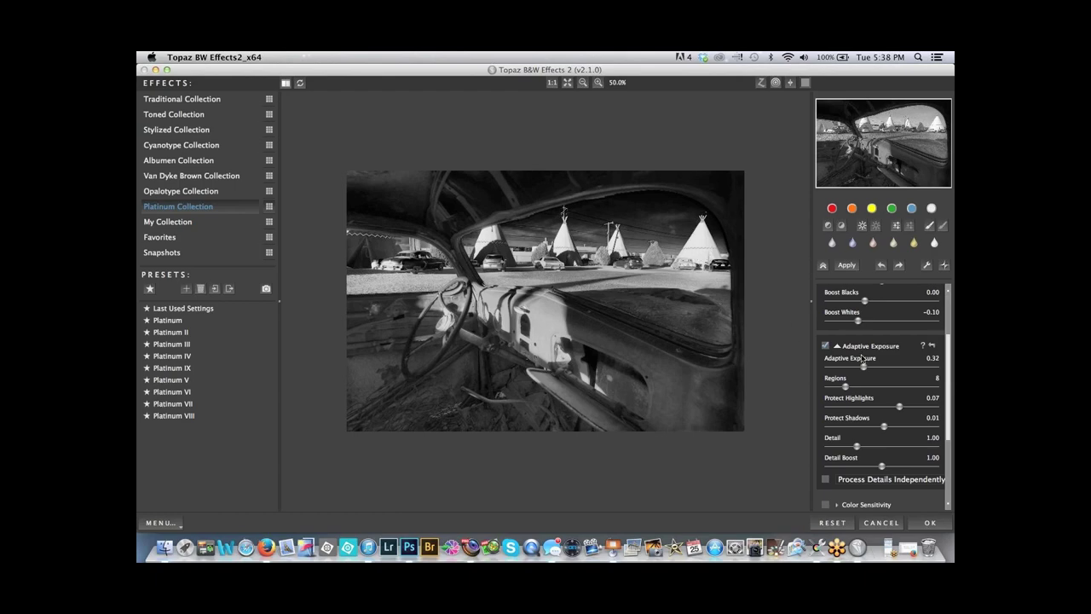
drag(857, 446, 879, 449)
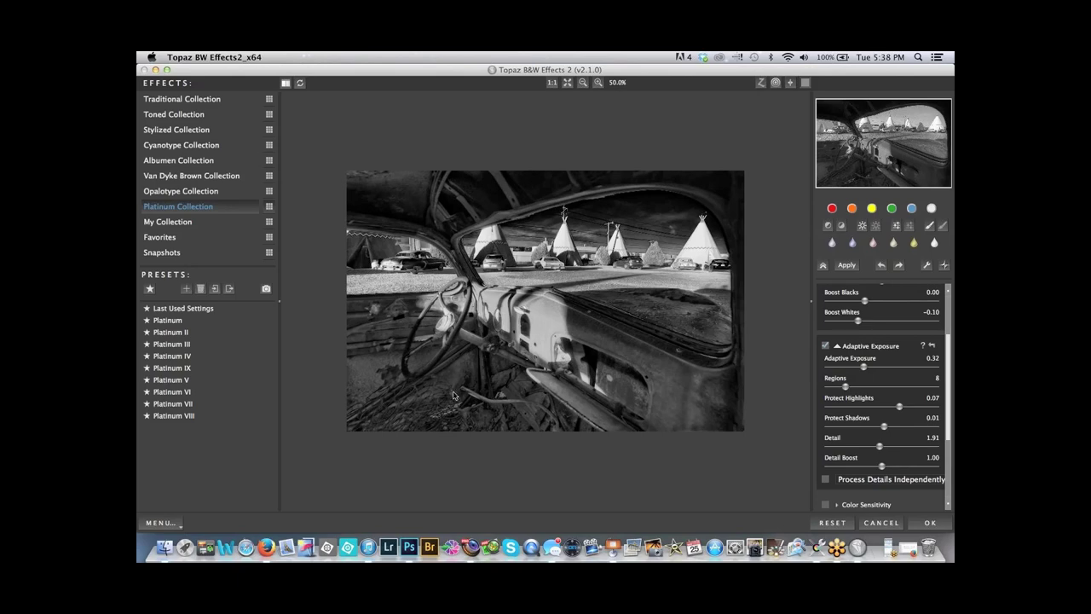
Look over the available Creative Effects and Local Adjustments options for the car interior
drag(944, 430, 949, 497)
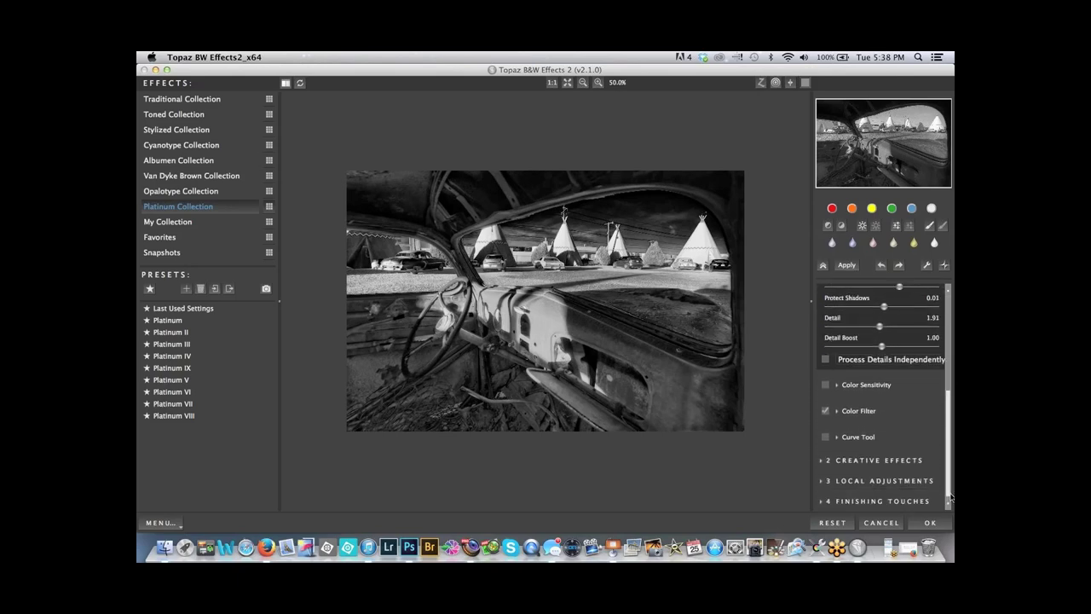
click(824, 460)
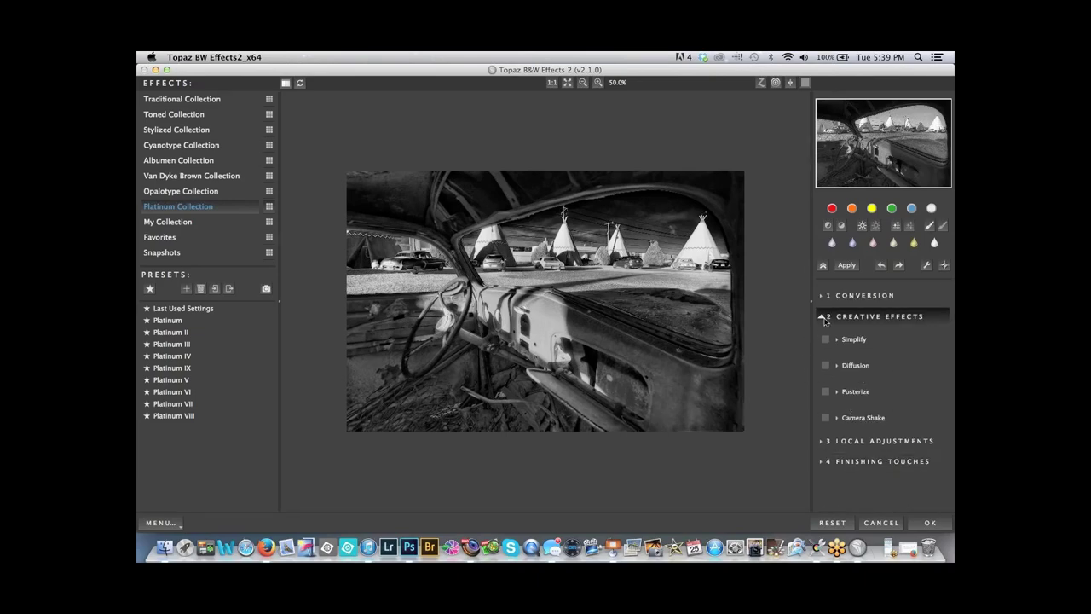
click(825, 317)
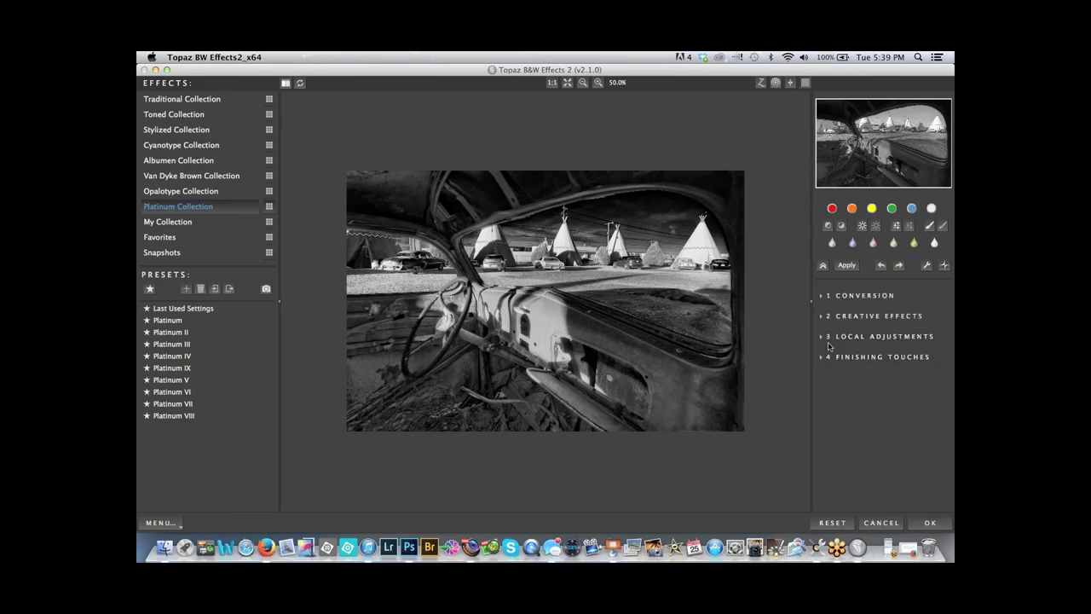
click(821, 337)
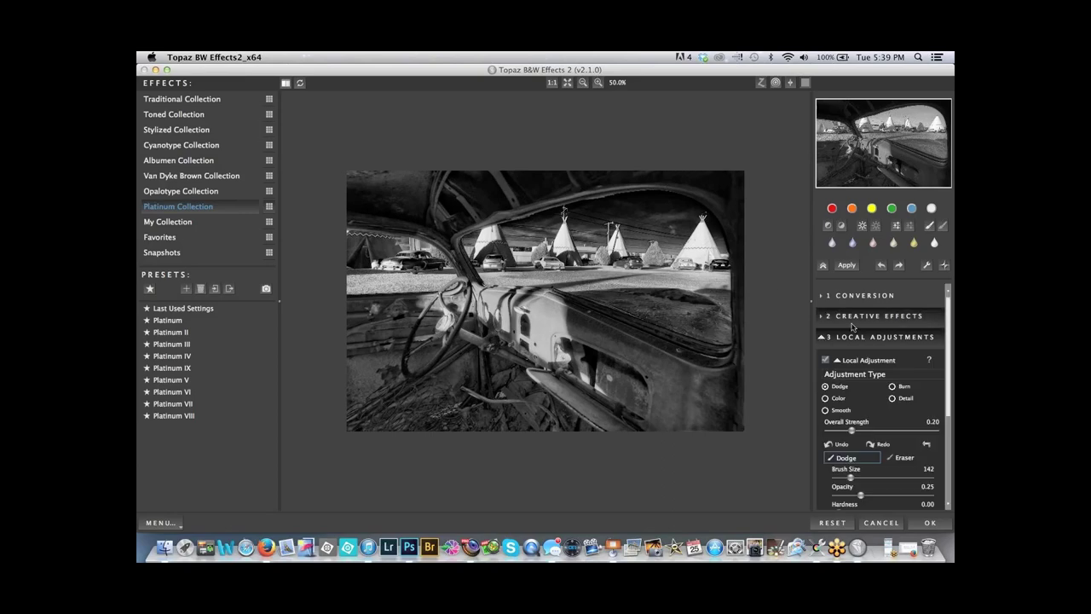
click(823, 337)
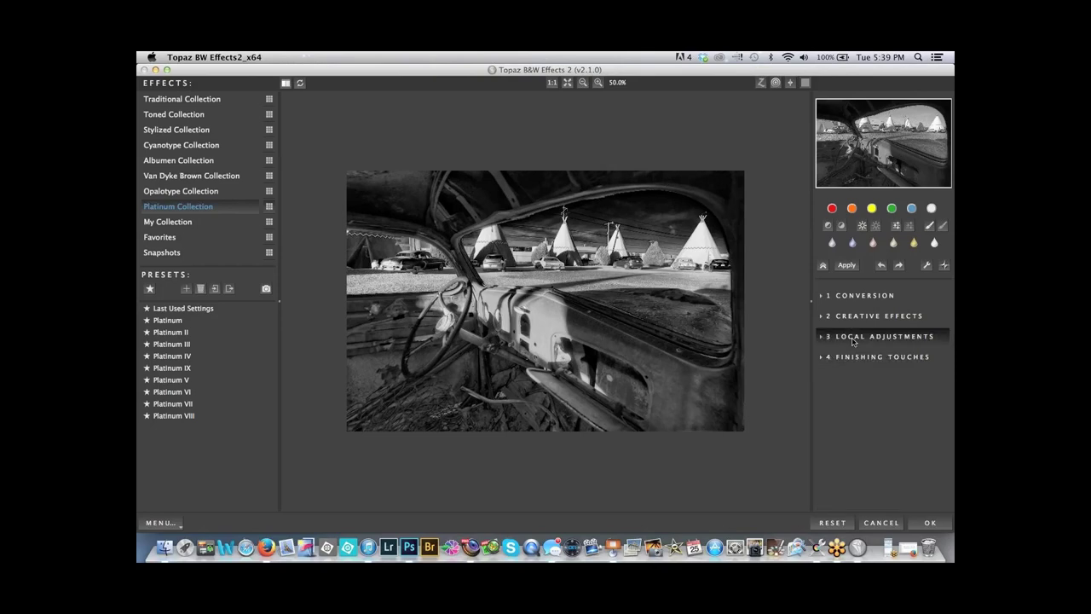
Enable Silver and Paper Tone in the finishing touches and raise its Tonal Strength
click(824, 359)
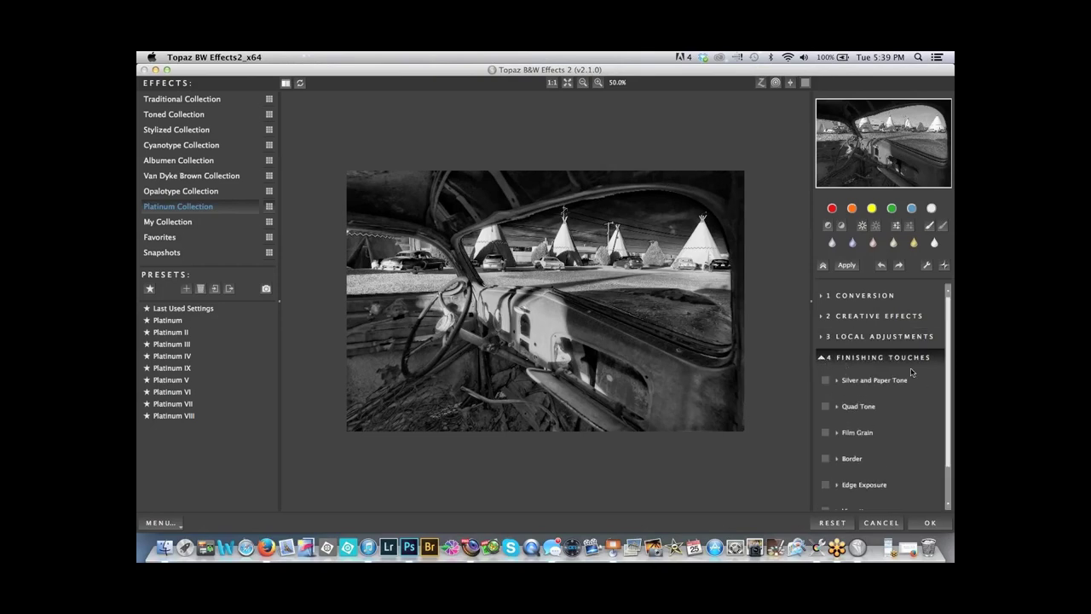
click(826, 380)
click(837, 381)
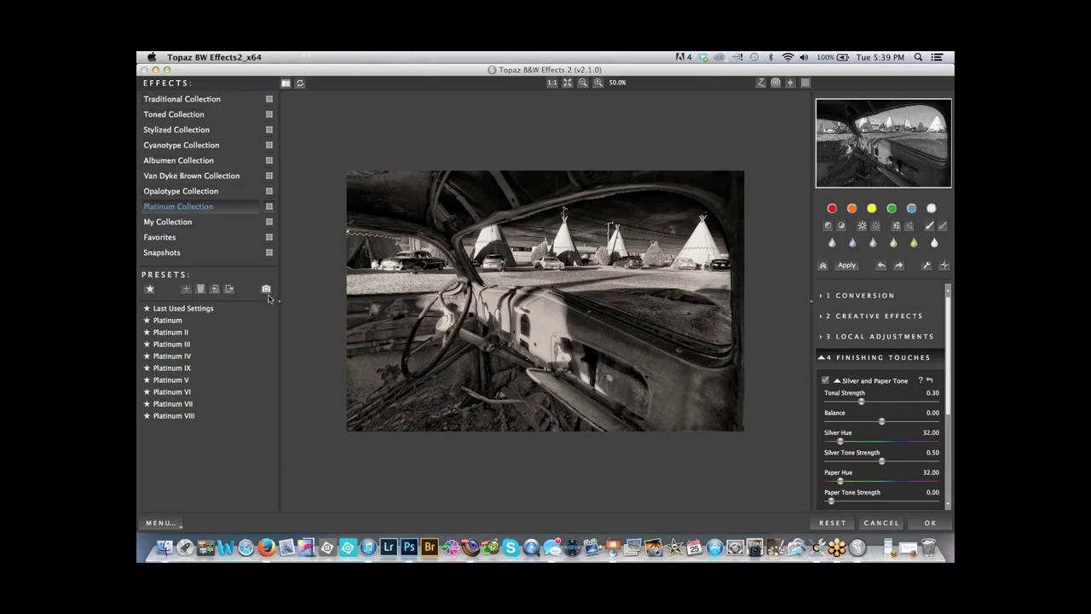
mouse_move(256, 326)
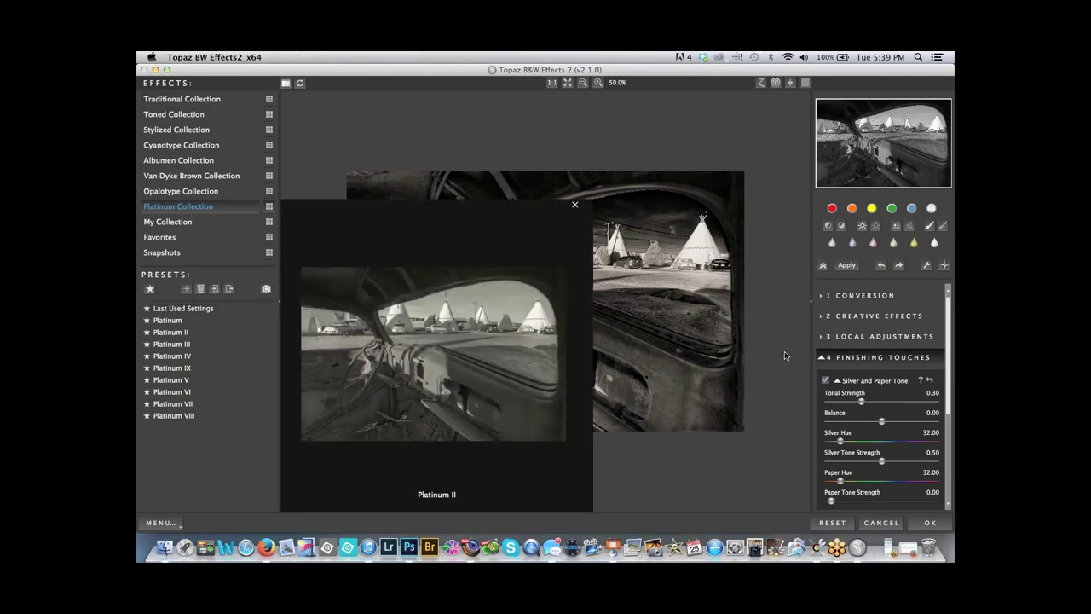
click(575, 205)
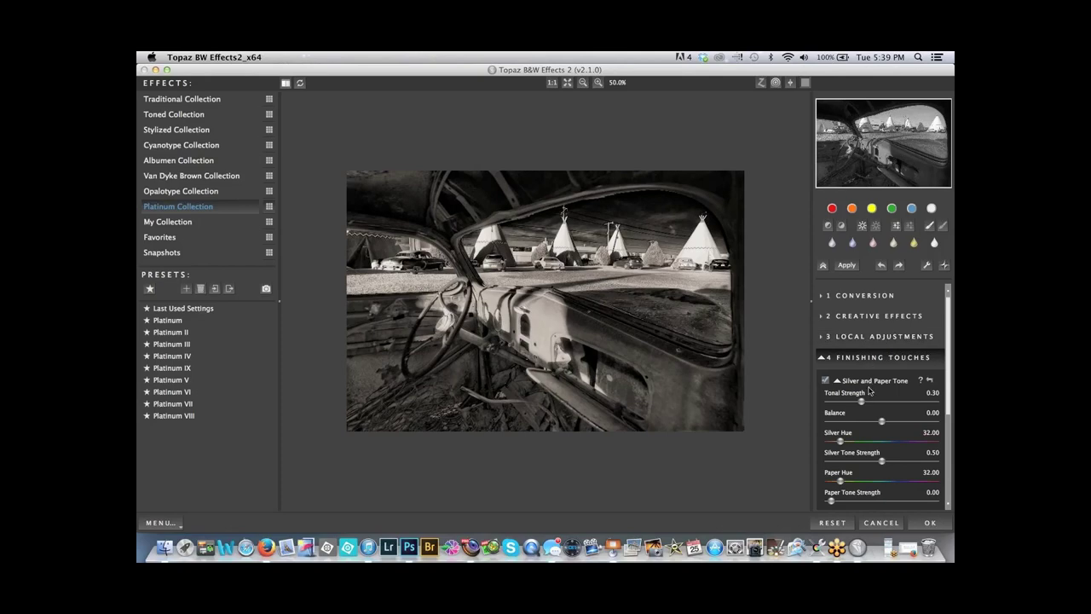
mouse_move(860, 402)
mouse_down()
mouse_move(906, 402)
mouse_move(879, 407)
mouse_up()
mouse_move(840, 441)
mouse_down()
mouse_move(850, 443)
mouse_move(840, 443)
mouse_up()
Enable Transparency, raise the Overall Transparency to blend original color back in, and apply the effect to the photo
drag(949, 413, 936, 510)
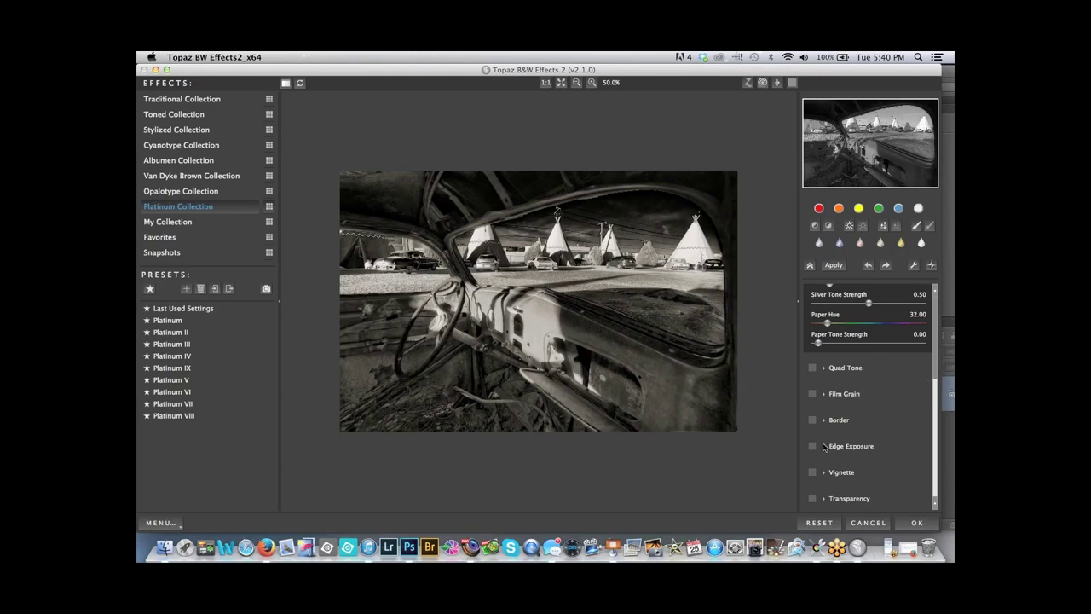
click(813, 498)
click(824, 498)
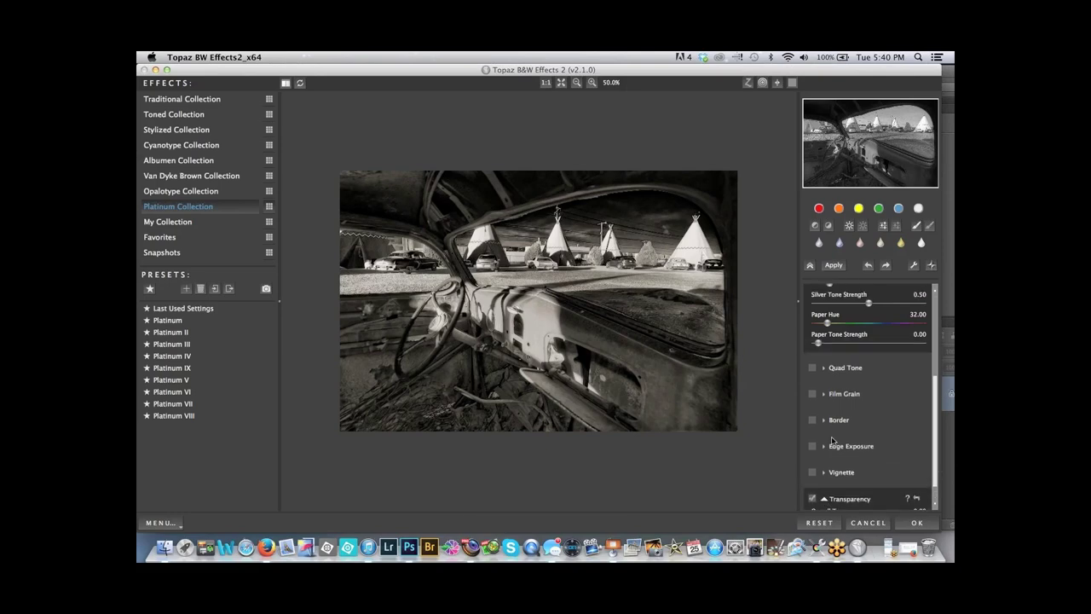
scroll(937, 425, down, 2)
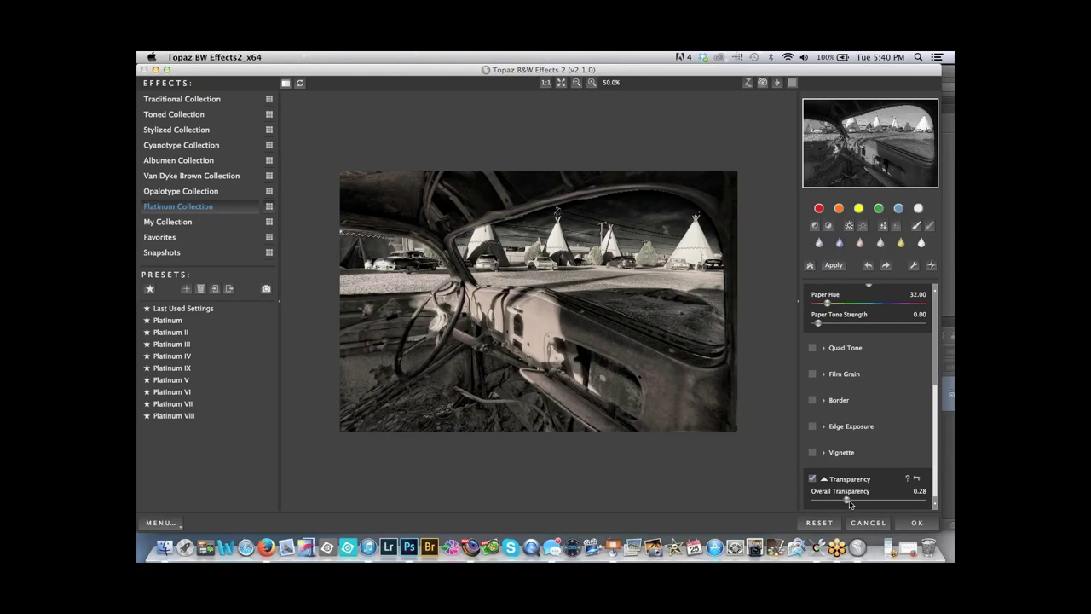
drag(845, 498, 870, 501)
click(917, 526)
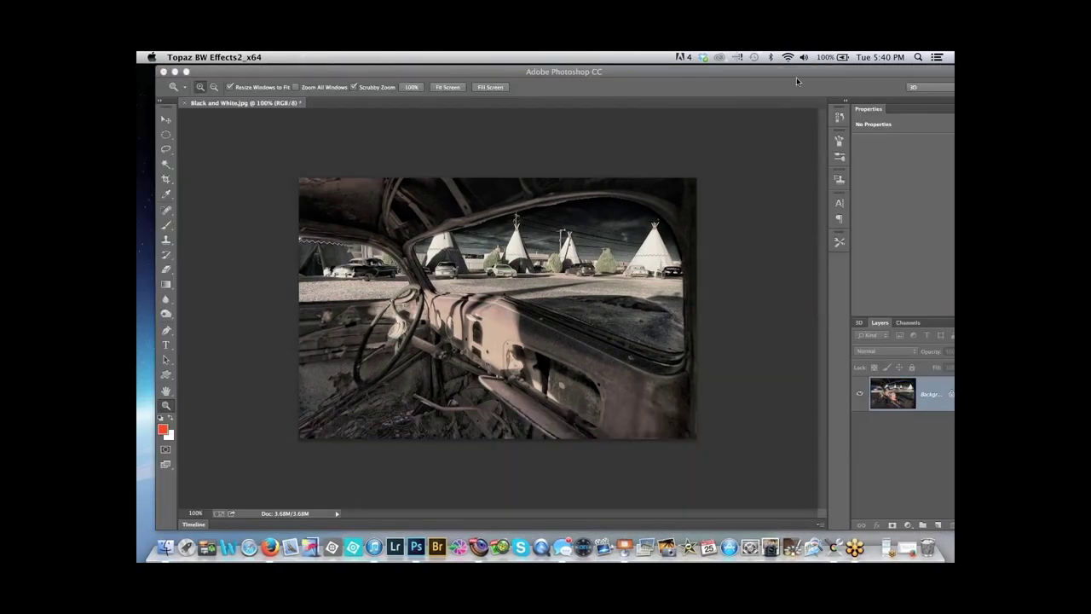
Compare the original car interior with the Topaz BW Effects 2 version in the history, ending on the Open state
click(839, 117)
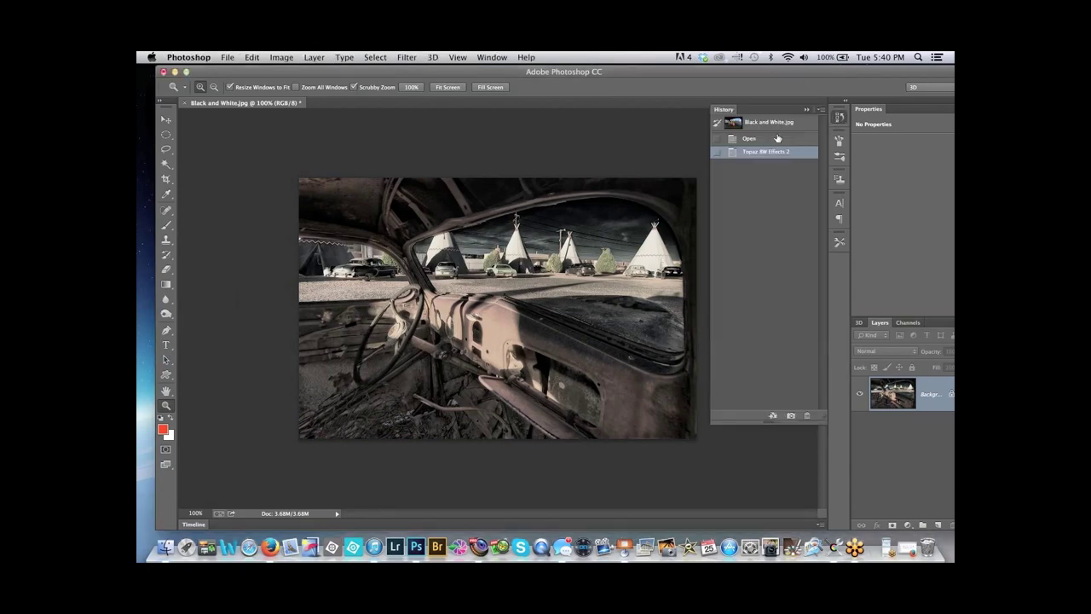
click(780, 141)
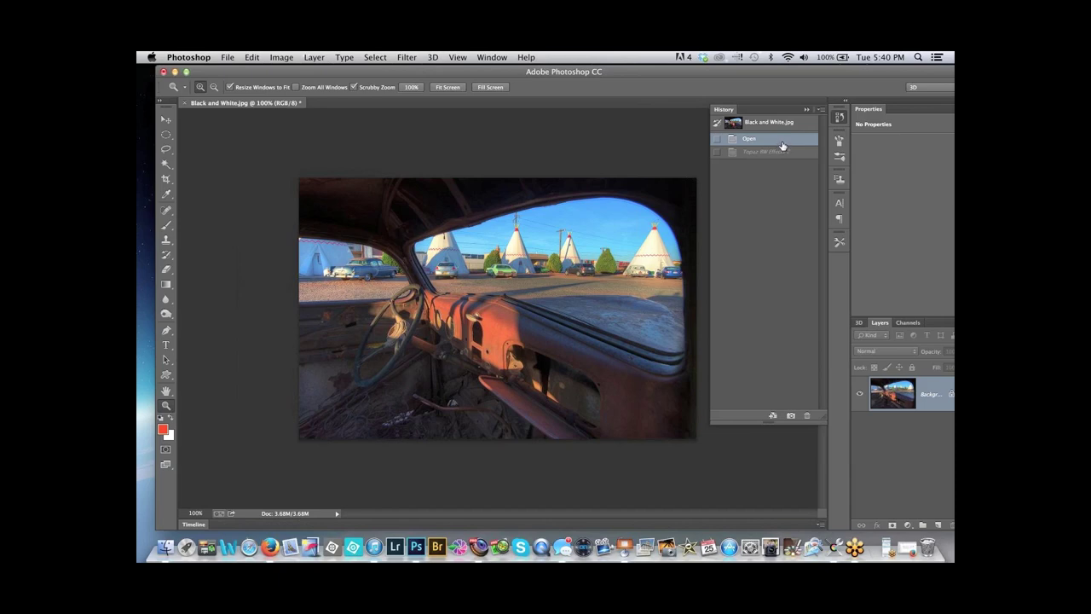
click(777, 155)
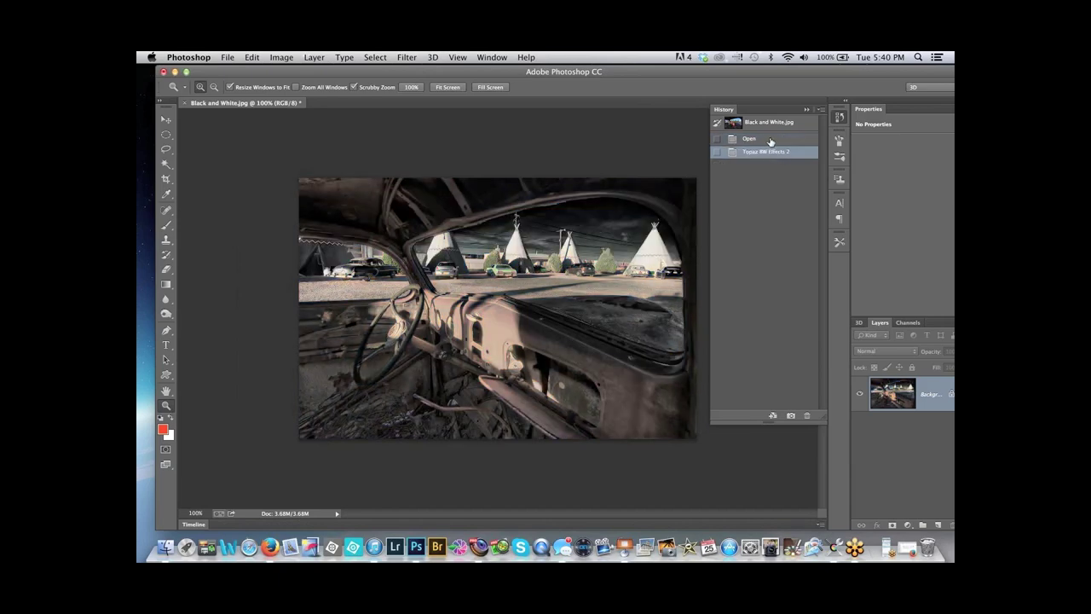
click(771, 141)
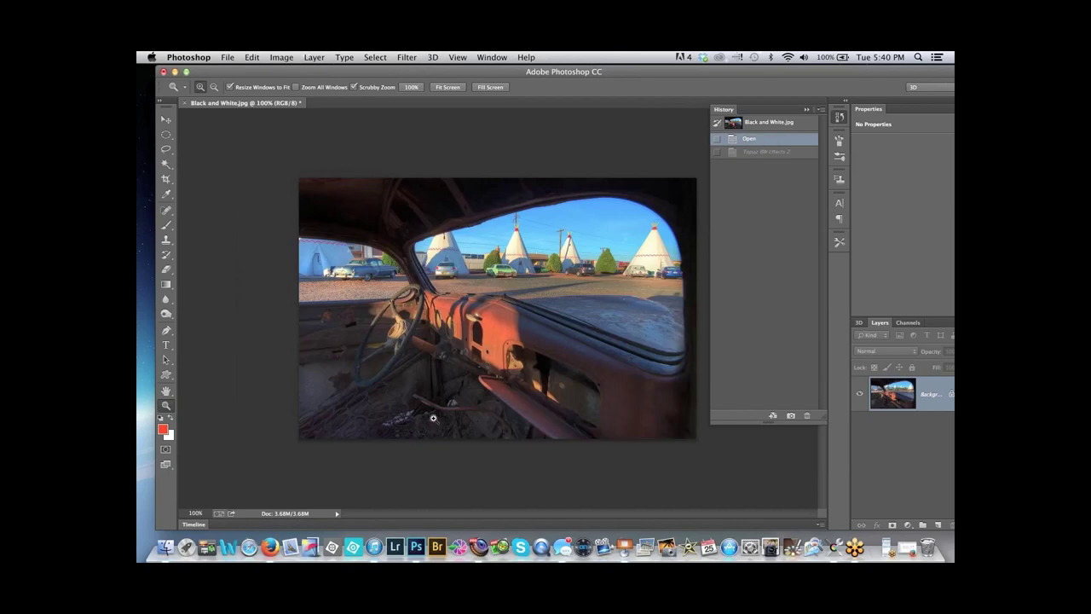
click(765, 153)
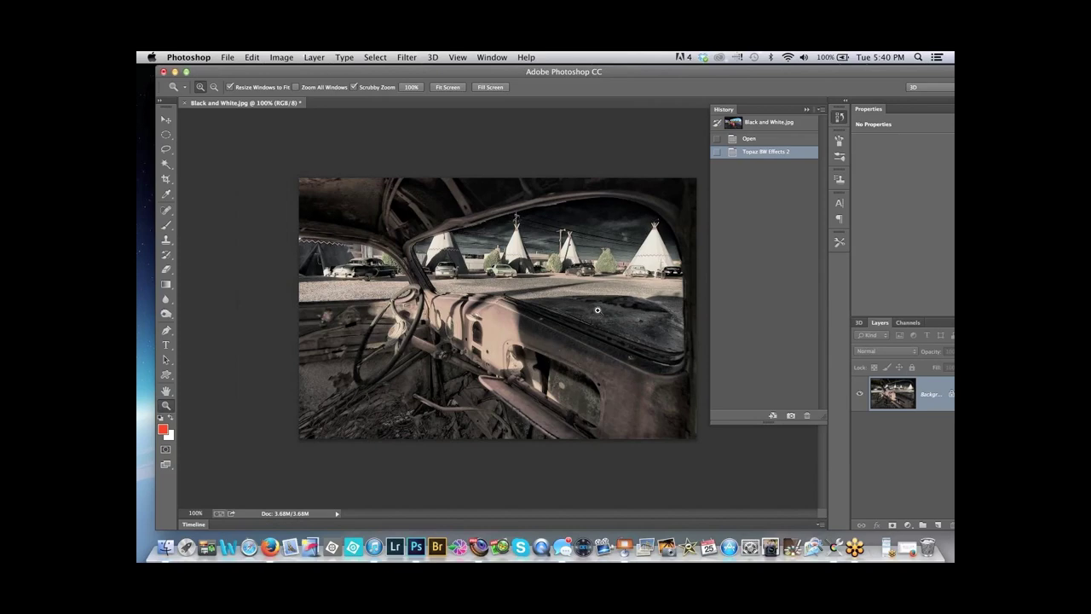
click(771, 140)
click(808, 109)
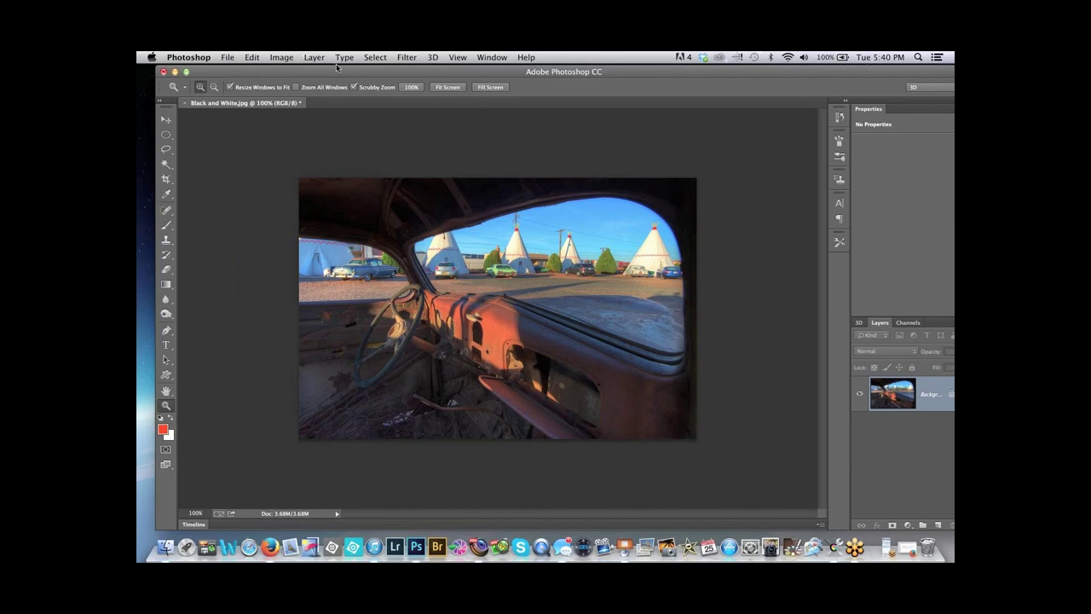
Close Black and White.jpg without saving and open 4 Topaz Adjust.jpg from the New Topaz folder in Photoshop
click(164, 71)
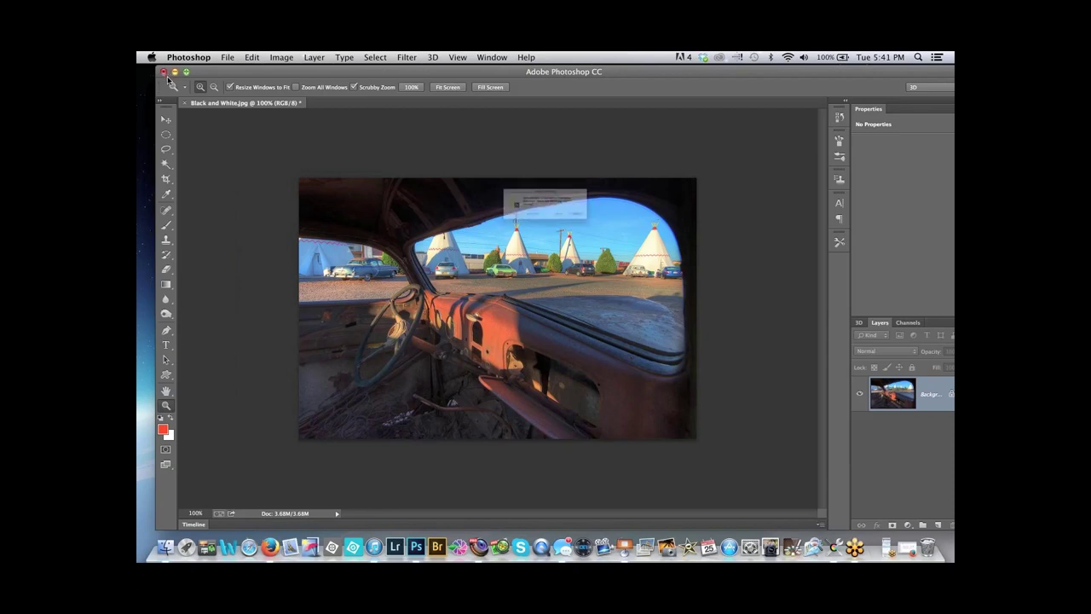
click(498, 234)
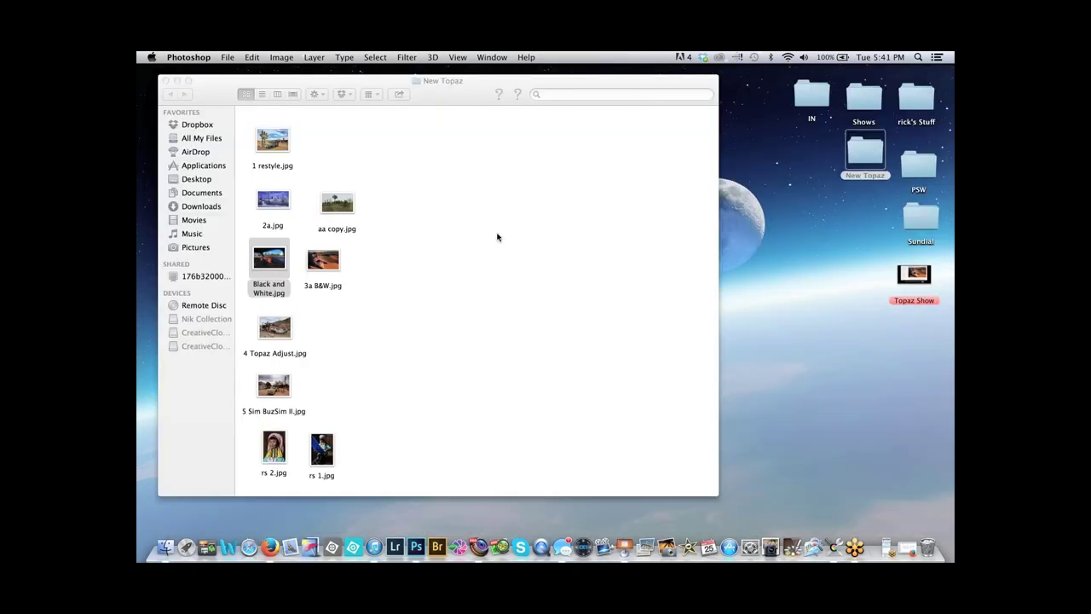
click(324, 322)
drag(283, 335, 416, 547)
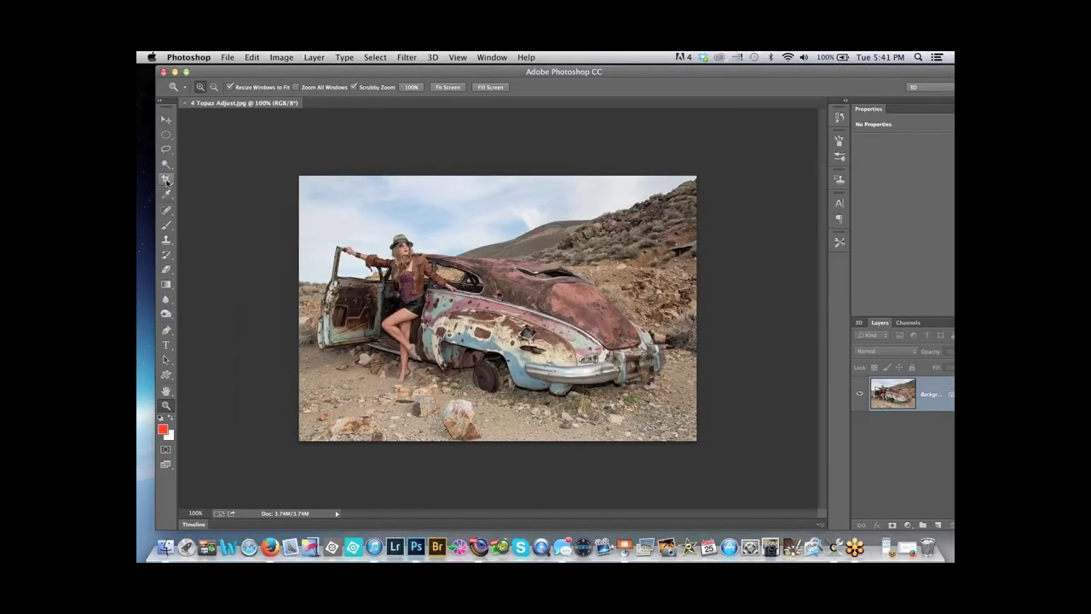
Crop the rusty car photo tighter, trimming the sky above and the rocky ground below
click(166, 178)
drag(496, 176, 495, 191)
mouse_move(494, 430)
mouse_down()
mouse_move(494, 400)
mouse_move(494, 418)
mouse_up()
drag(696, 312, 695, 283)
key(Return)
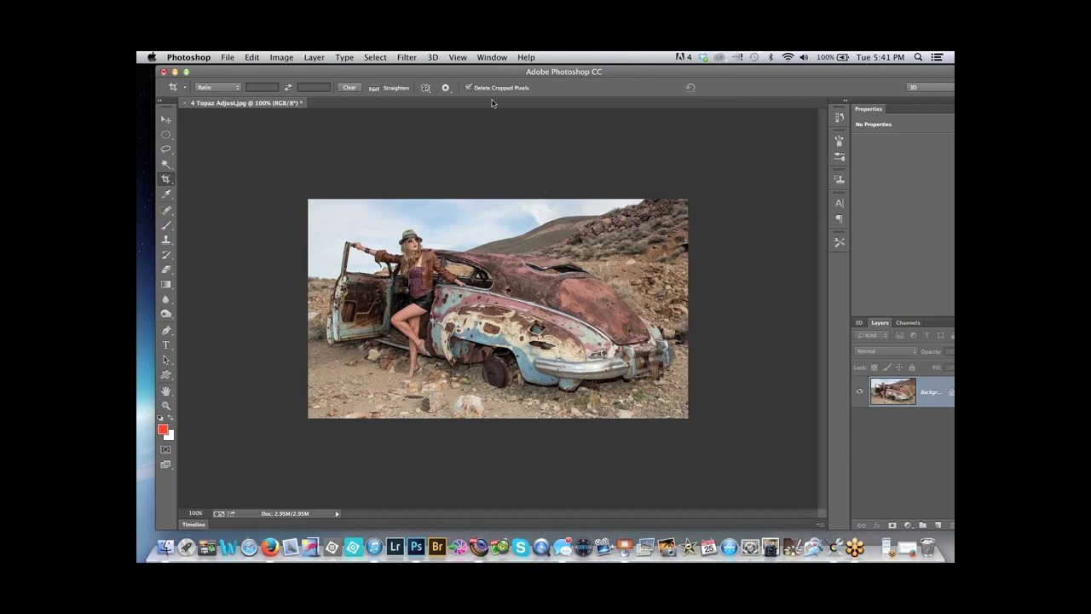
Open the cropped car photo in the Topaz Adjust 5 filter
click(409, 56)
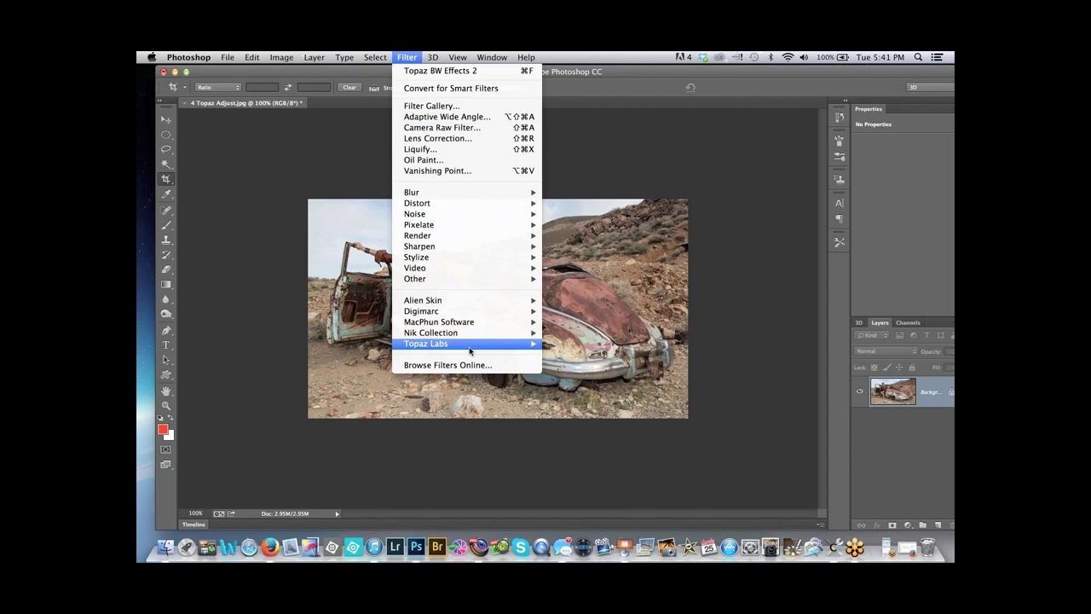
mouse_move(472, 344)
click(588, 344)
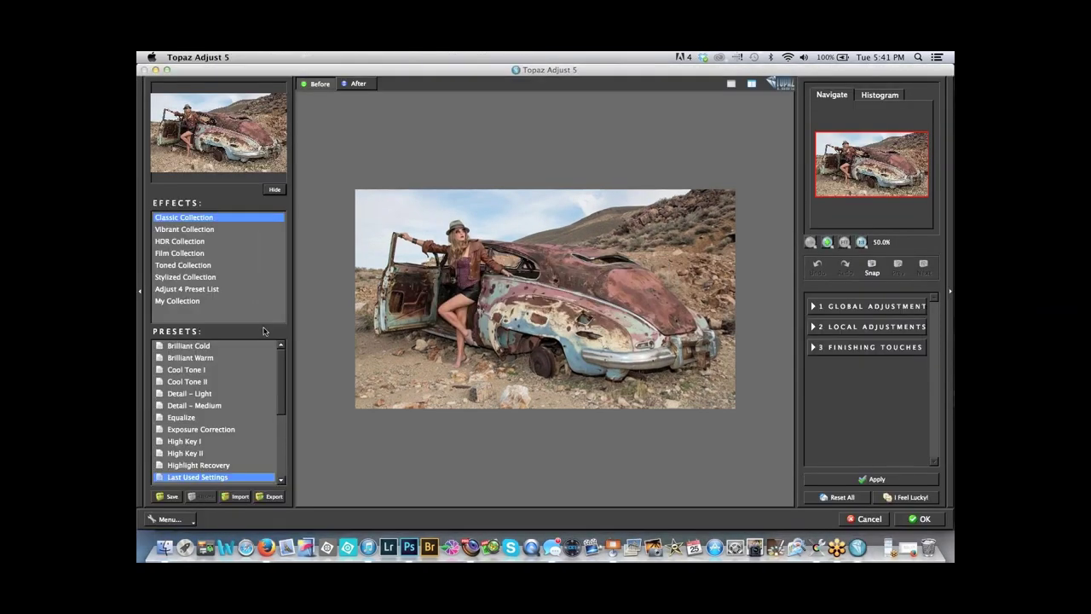
Apply the Spicify preset from the Vibrant Collection to the rusty car photo
click(190, 229)
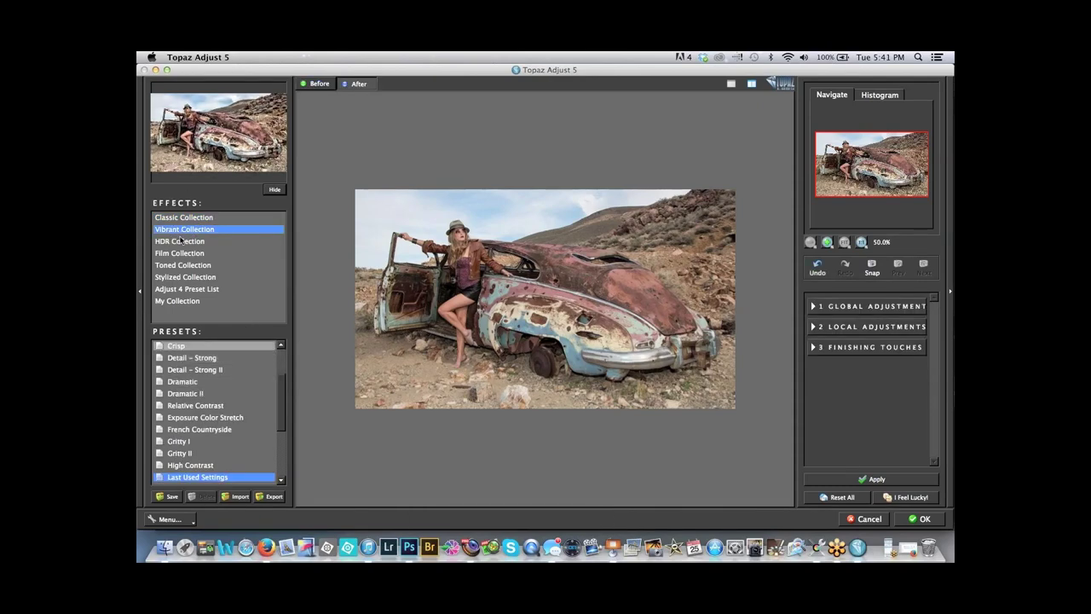
drag(284, 407, 280, 451)
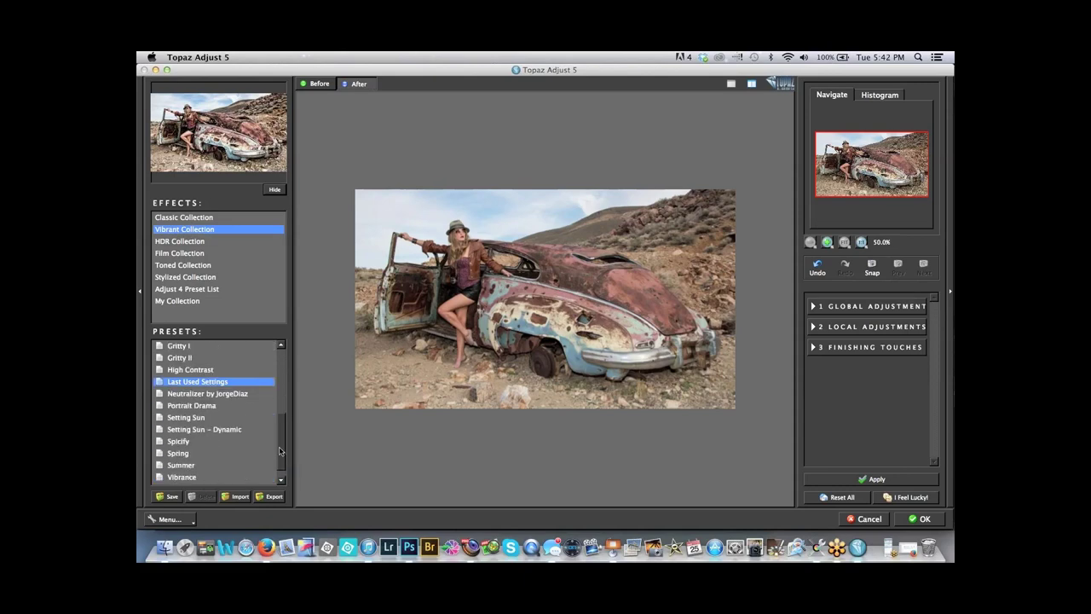
click(182, 443)
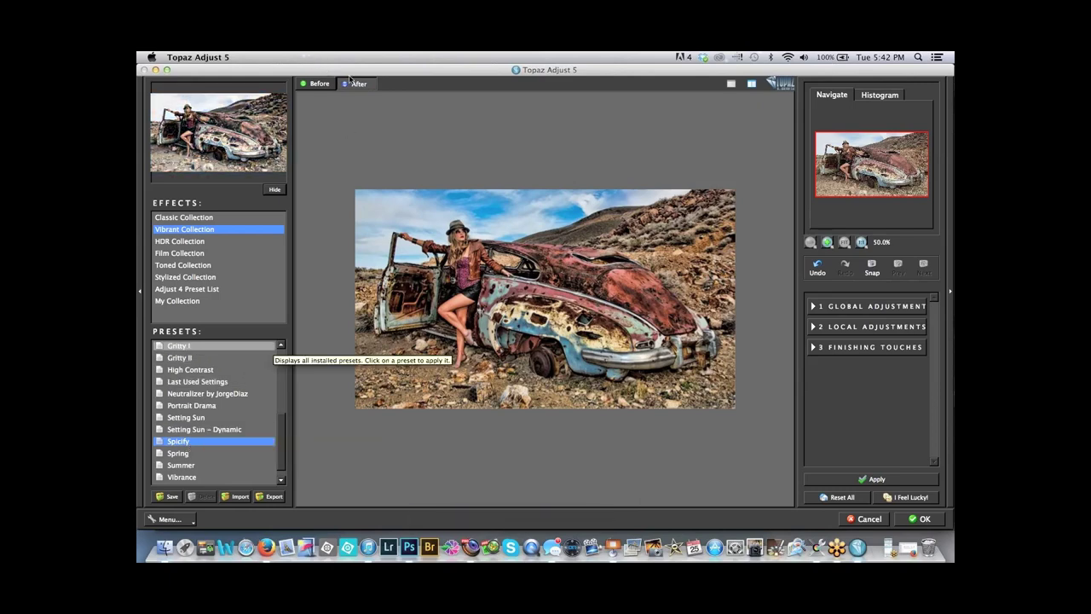
Compare the original car photo with the Spicify version, ending on the After view
click(322, 89)
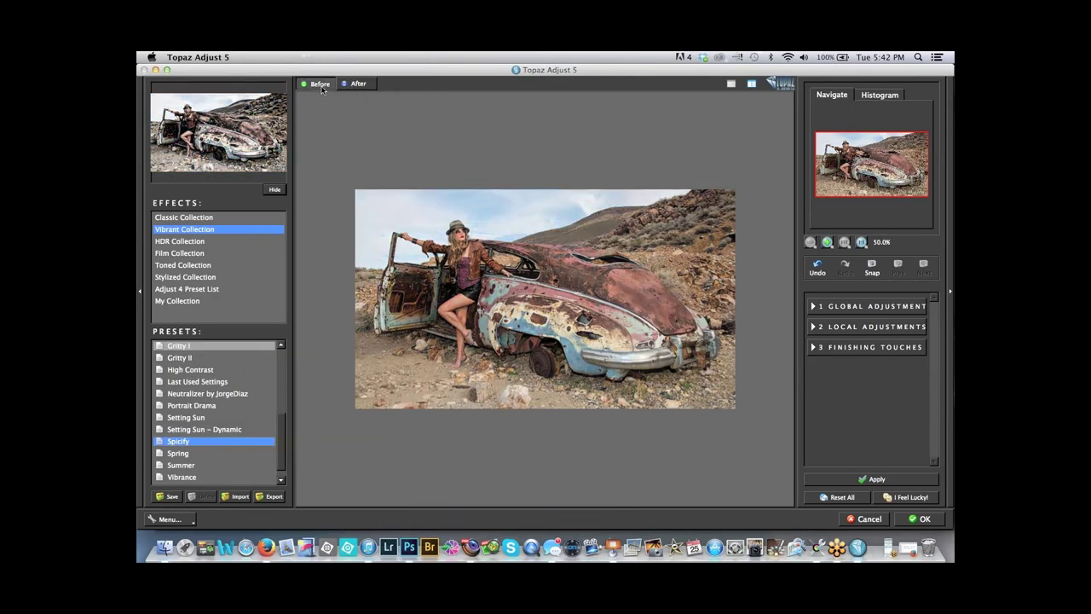
click(356, 83)
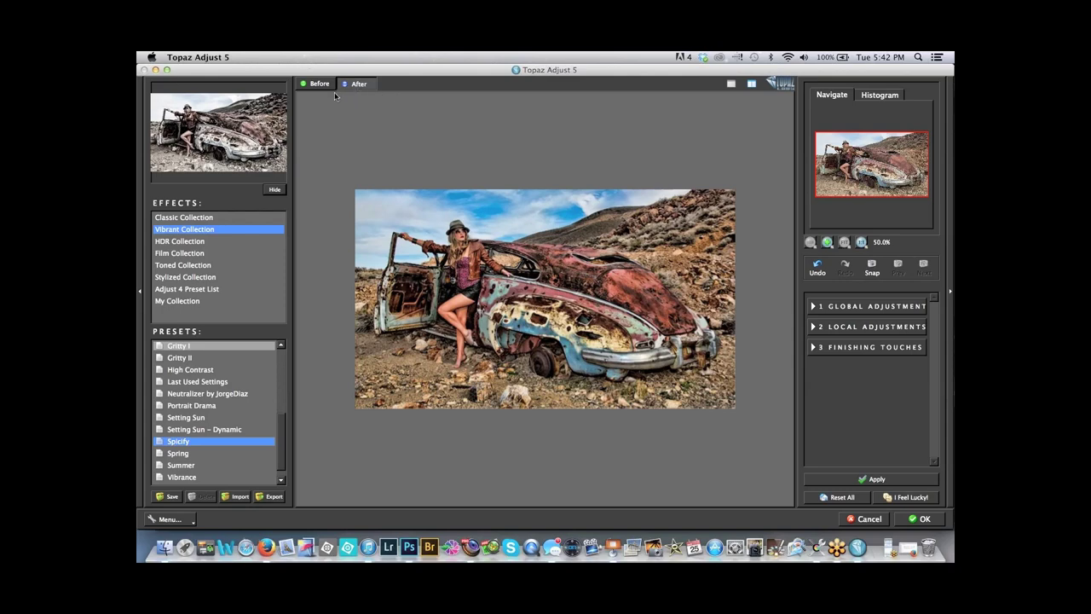
click(325, 87)
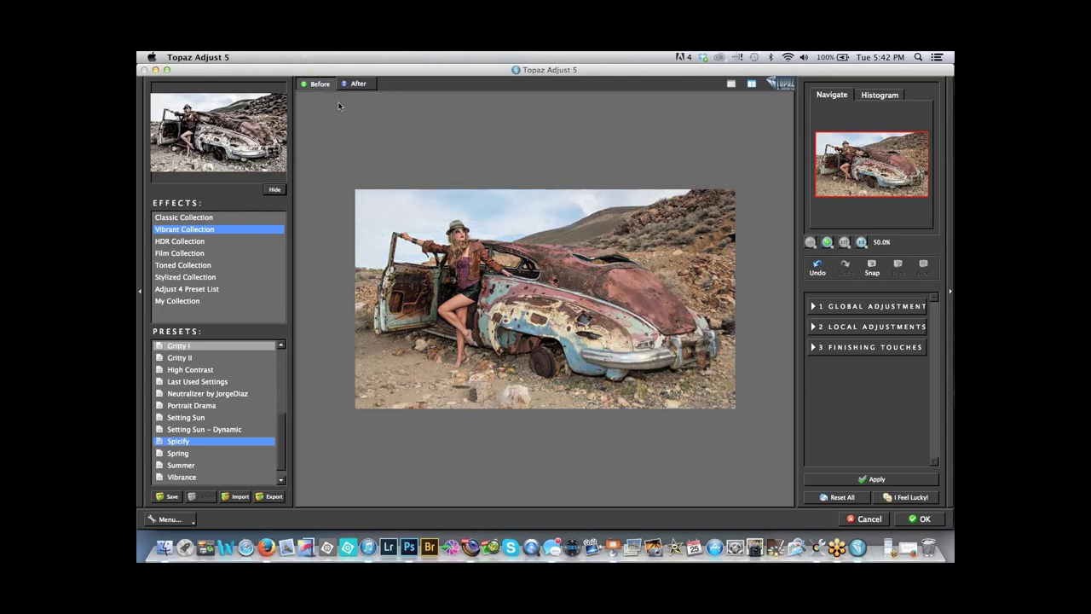
click(362, 87)
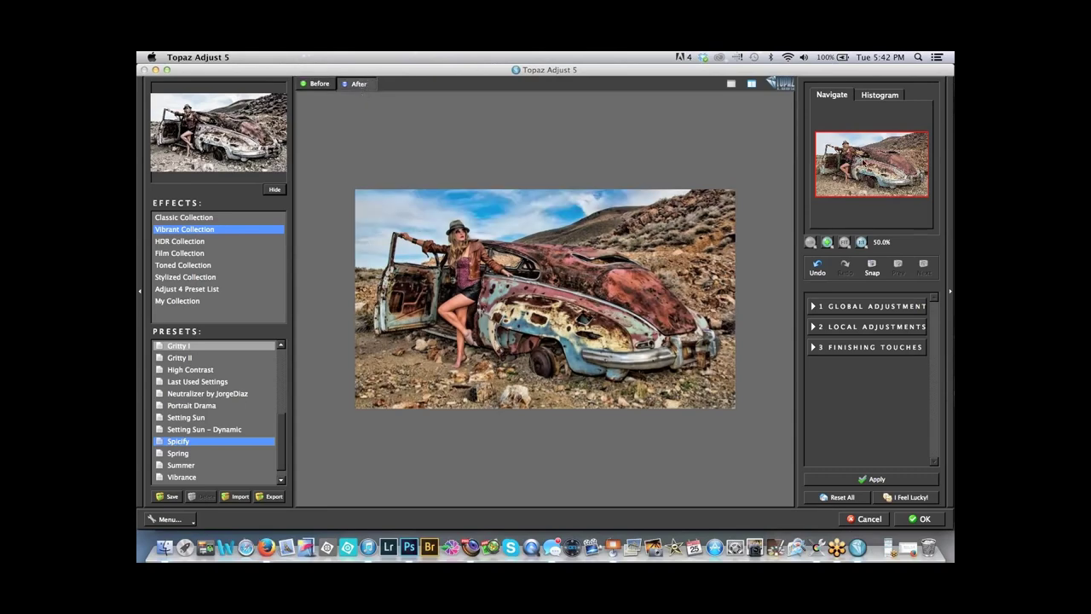
Enable the Border finishing touch on the car photo and reduce its size to 0.11
click(819, 349)
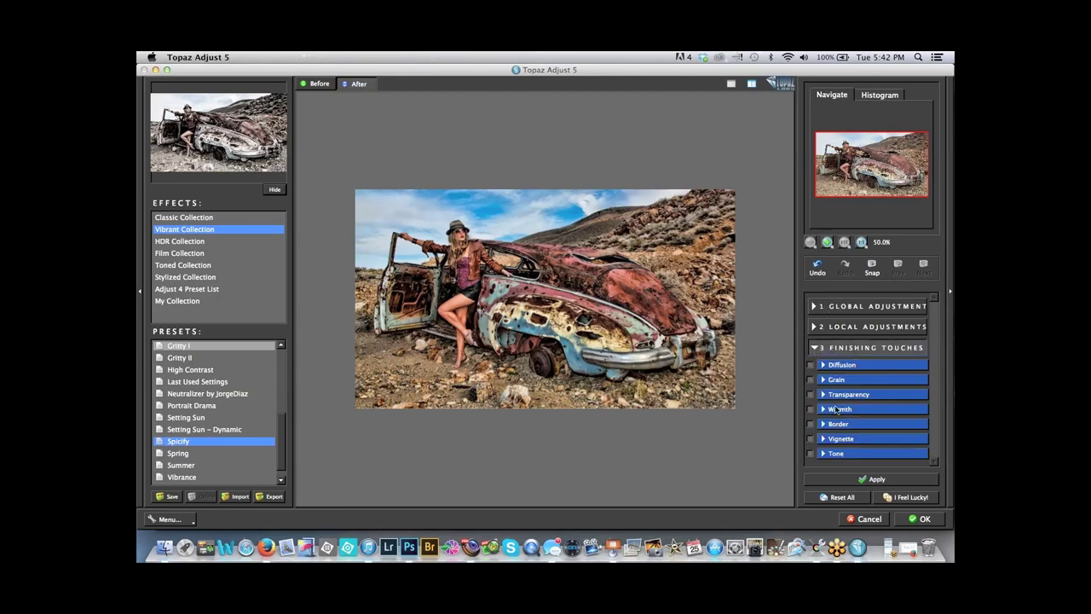
click(811, 424)
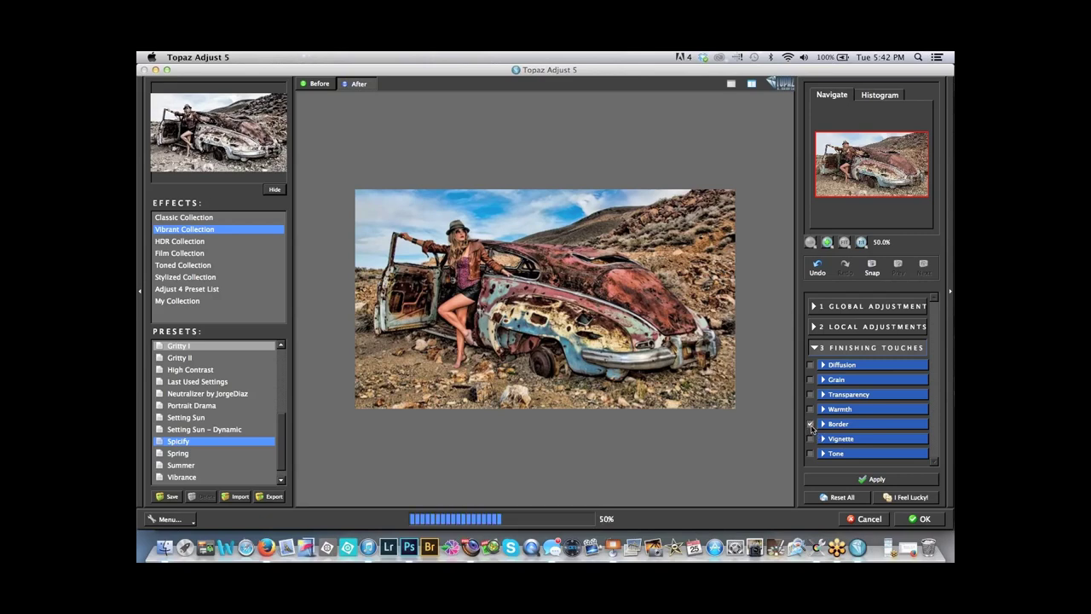
click(823, 426)
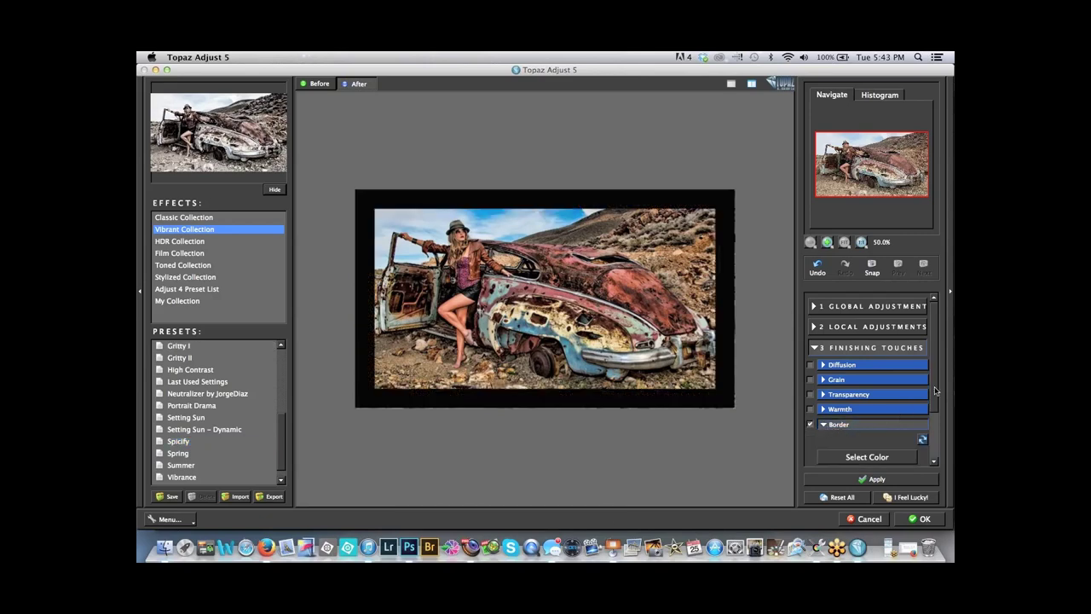
scroll(934, 391, down, 3)
drag(835, 432, 827, 433)
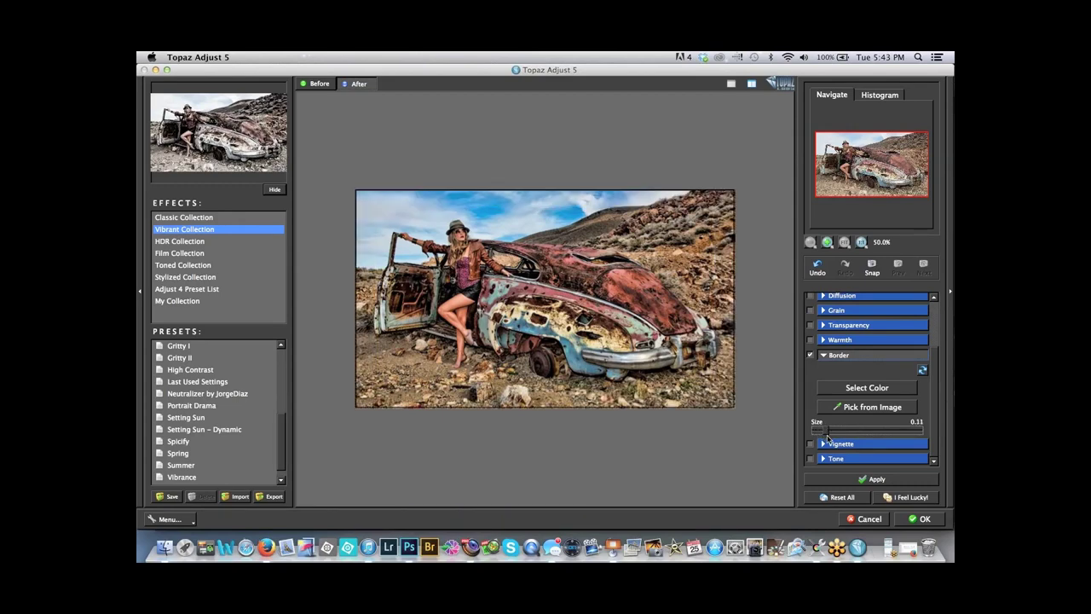
Change the border colour to white and apply the Topaz Adjust 5 result to the photo
click(867, 388)
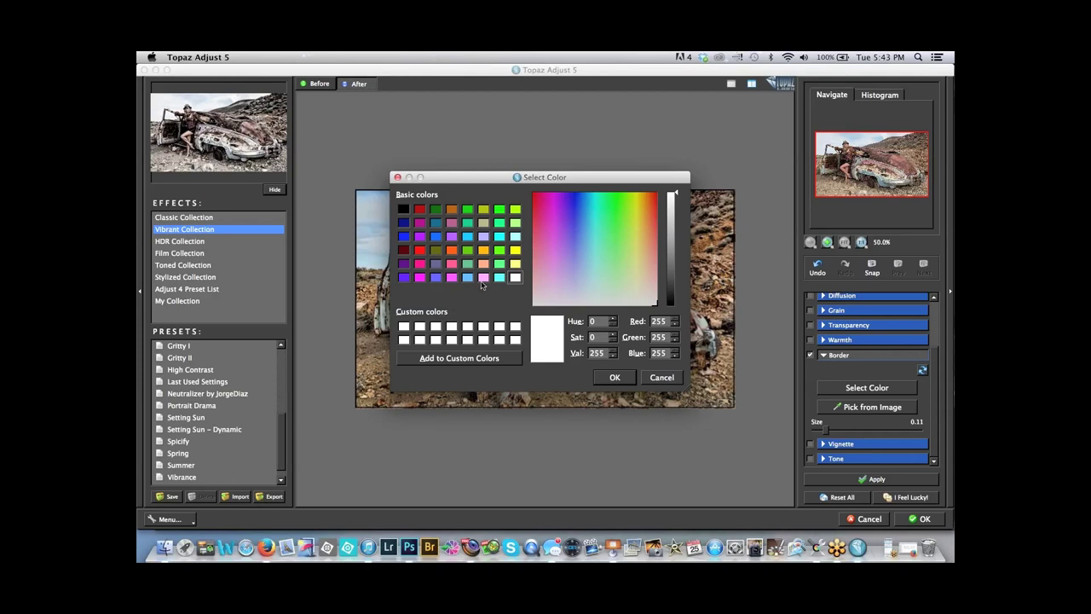
click(622, 380)
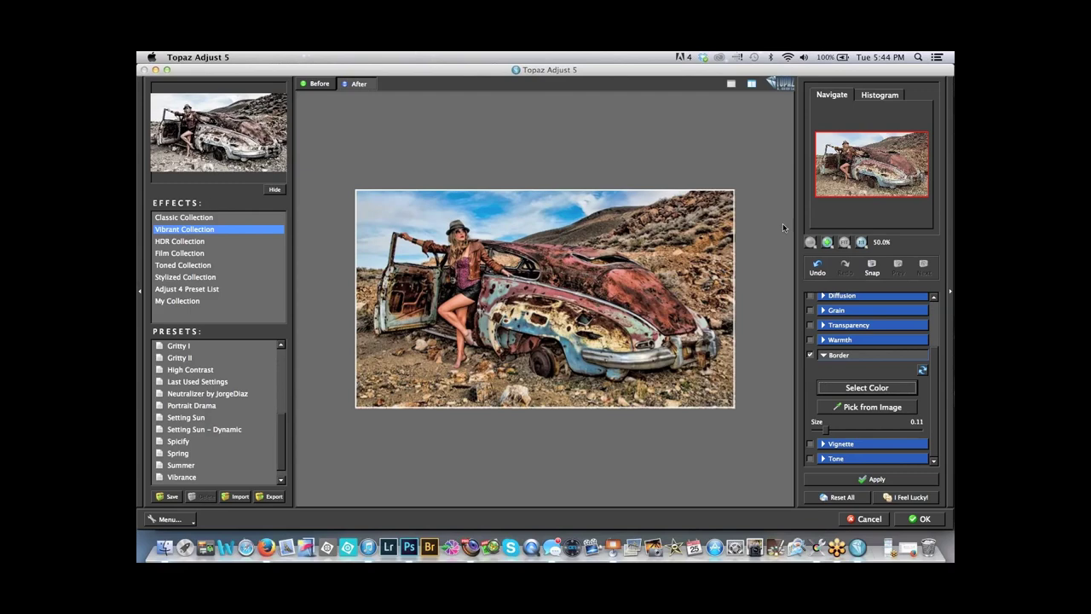
click(922, 519)
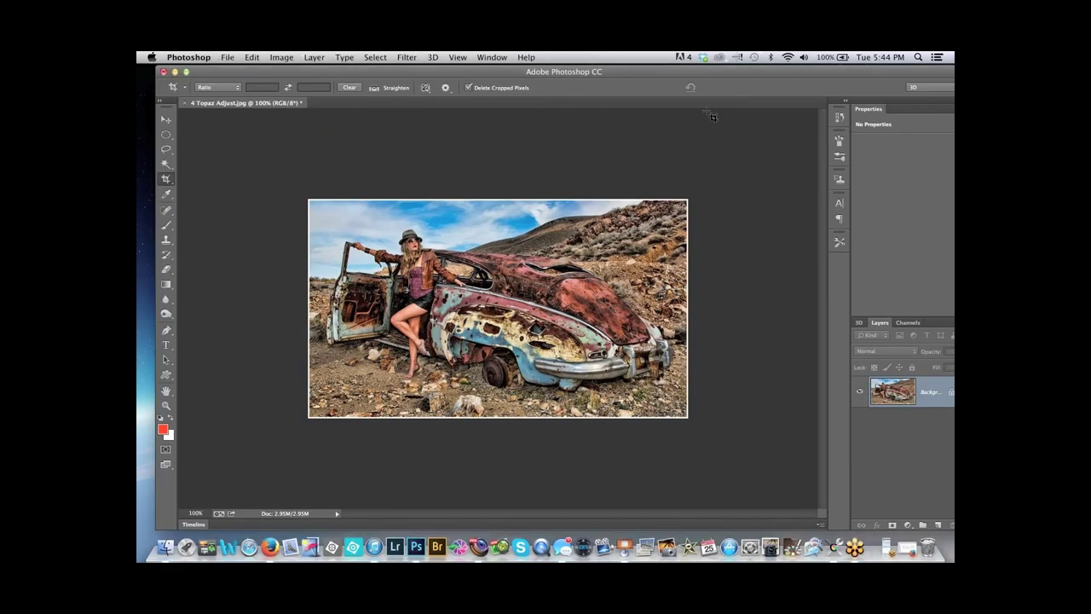
Compare the opened car photo with the Topaz Adjust 5 version in the history, ending on the Topaz Adjust 5 state
click(840, 117)
click(766, 145)
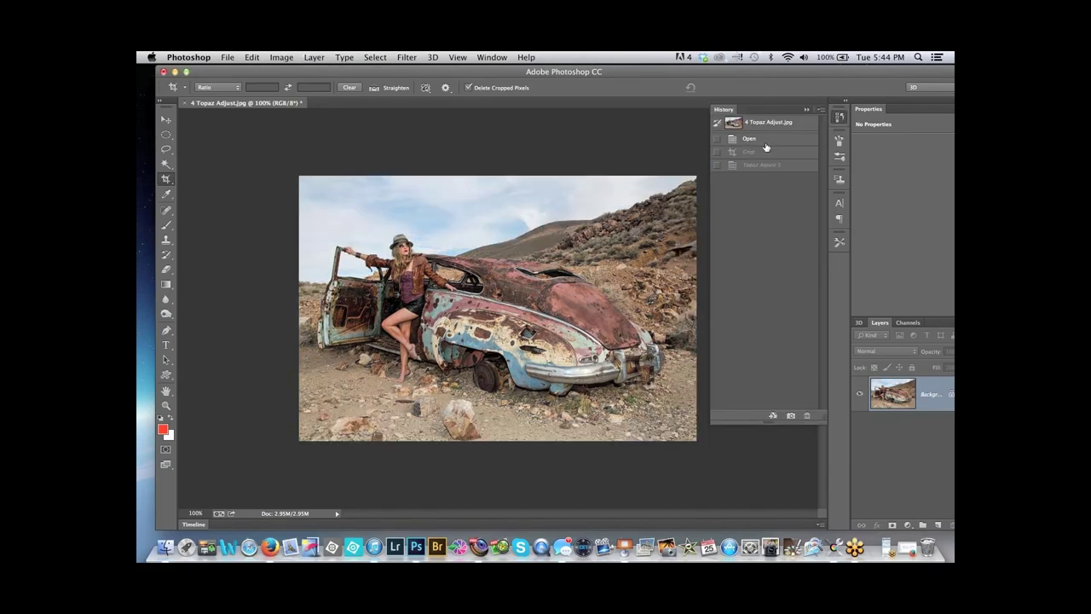
click(765, 165)
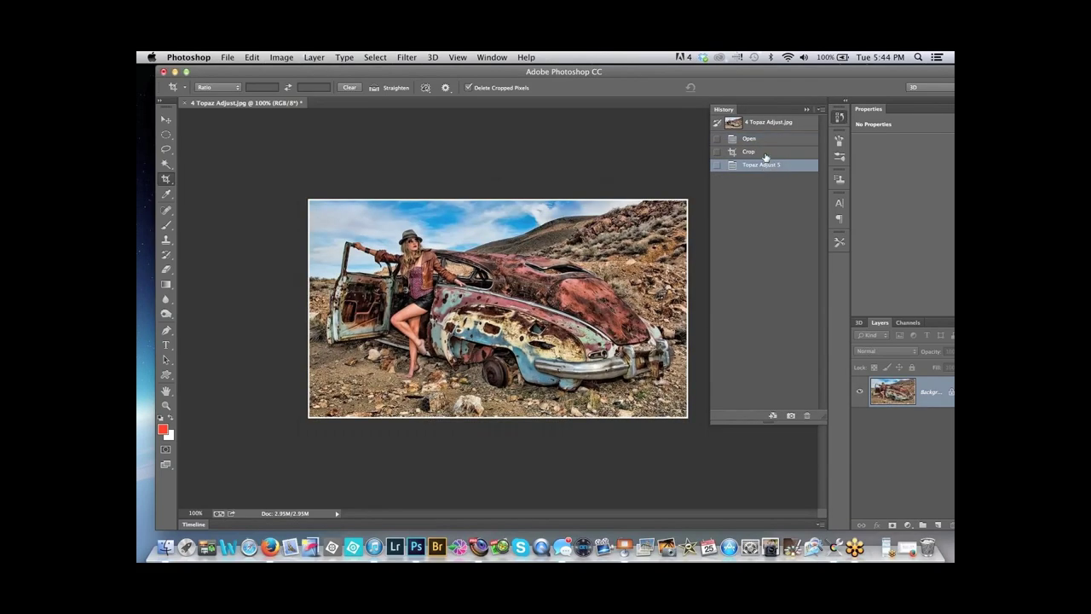
click(764, 145)
click(766, 165)
click(765, 144)
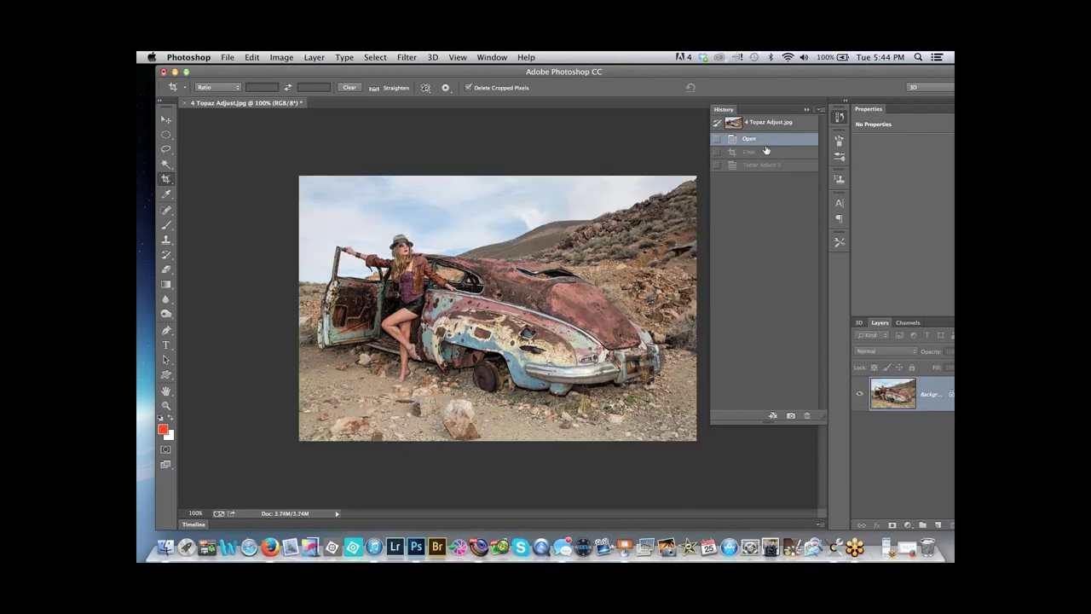
click(767, 164)
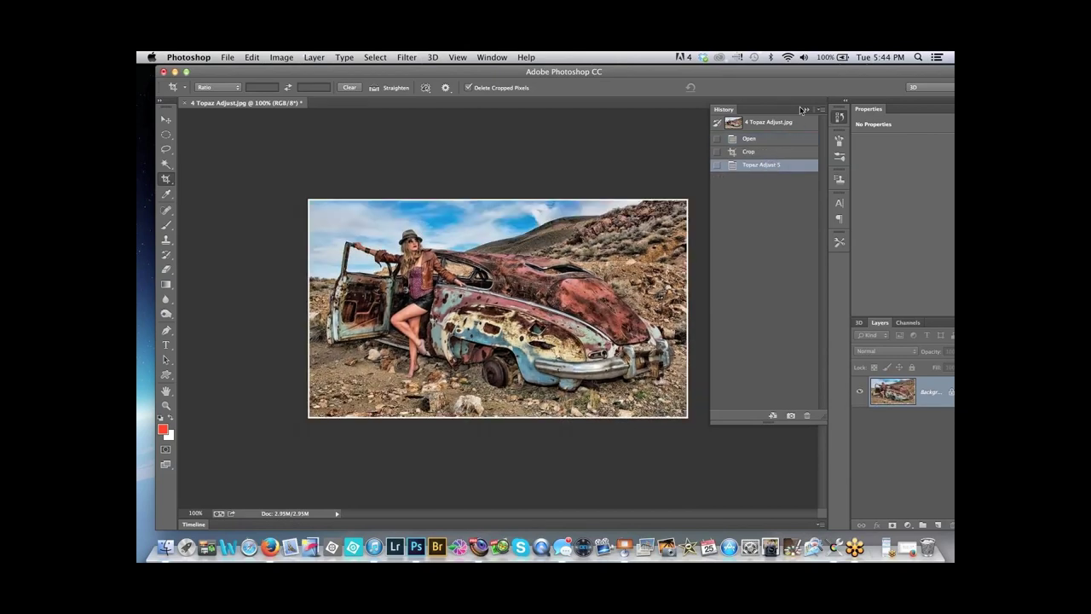
click(802, 110)
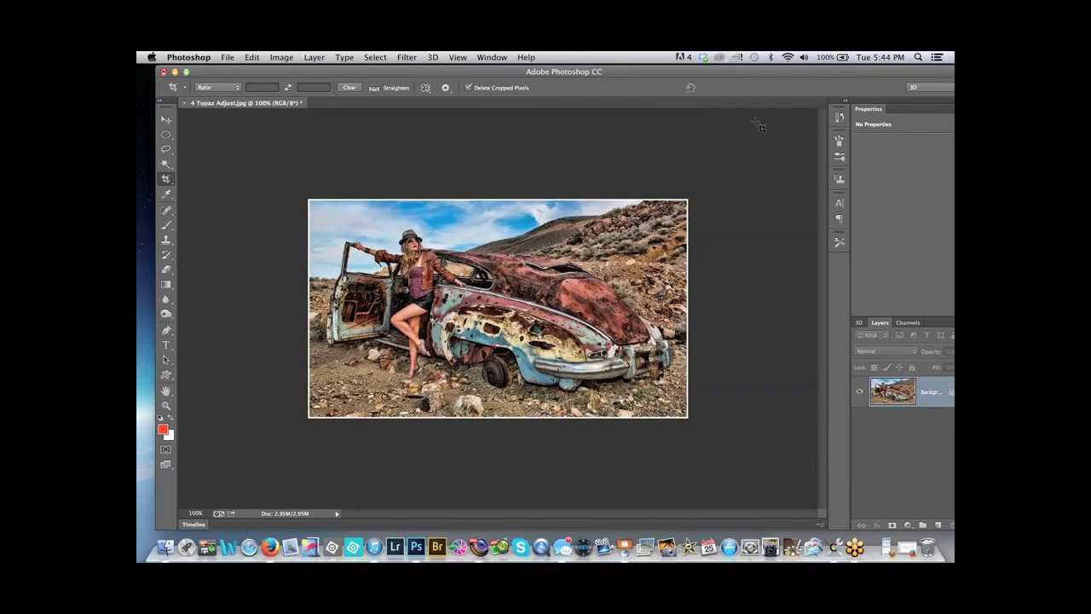
Close 4 Topaz Adjust.jpg without saving and open 5 Sim BuzSim II.jpg from the New Topaz folder in Photoshop
click(164, 72)
click(509, 231)
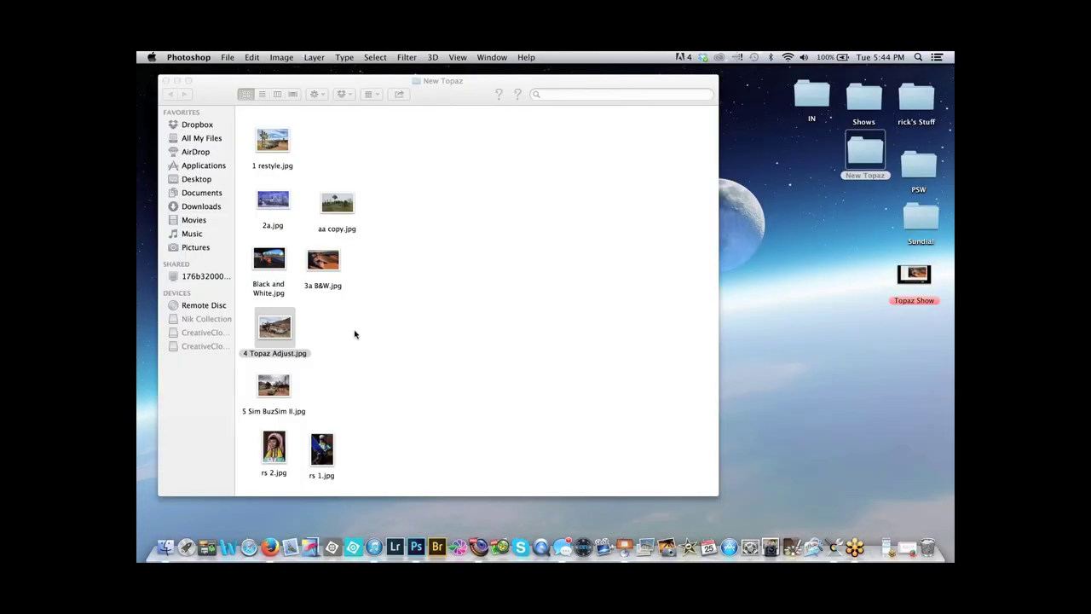
click(356, 332)
click(286, 392)
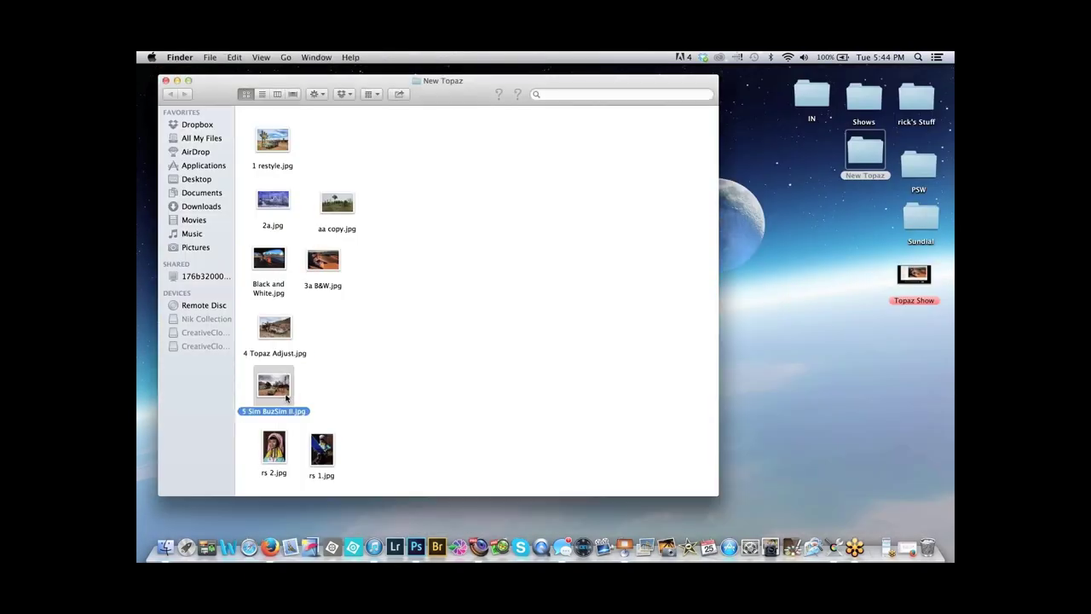
click(328, 261)
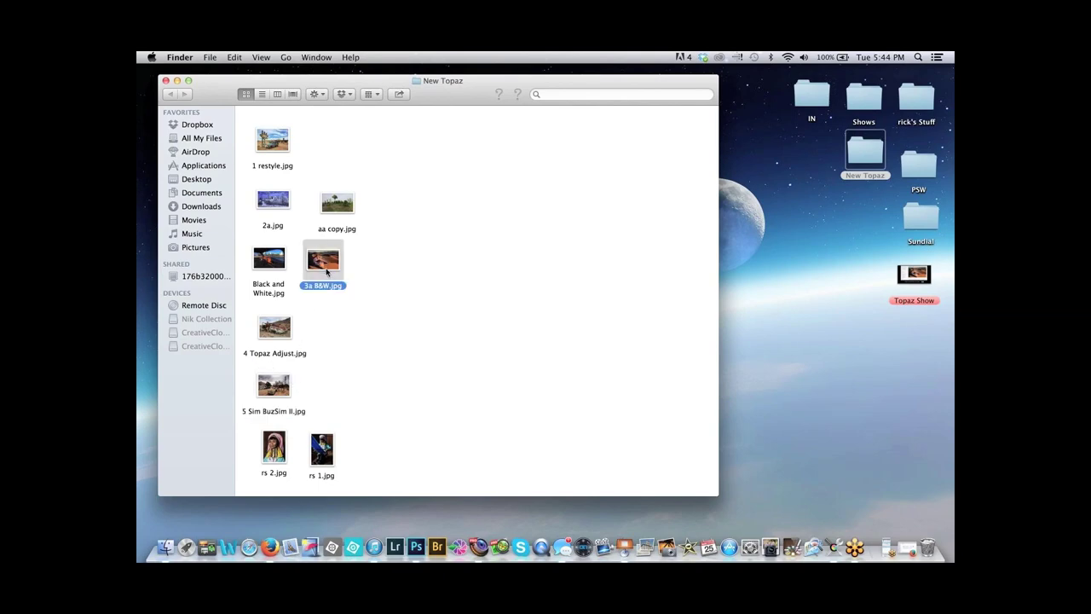
drag(279, 391, 416, 545)
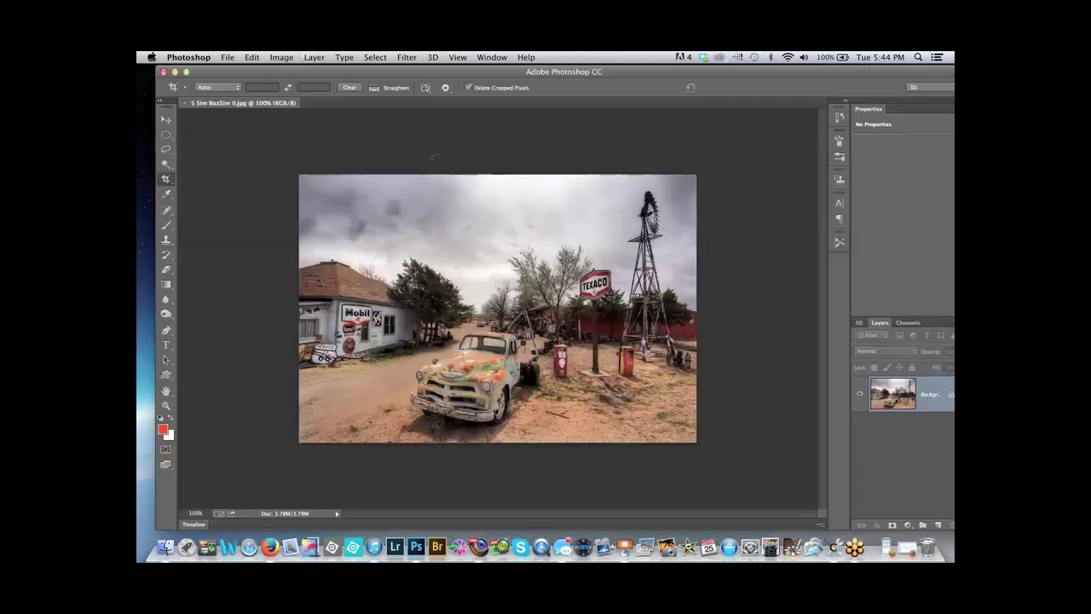
Open the old truck photo in the Topaz Simplify 4 filter and skip the getting-started guide
drag(407, 75, 389, 79)
click(407, 57)
mouse_move(455, 343)
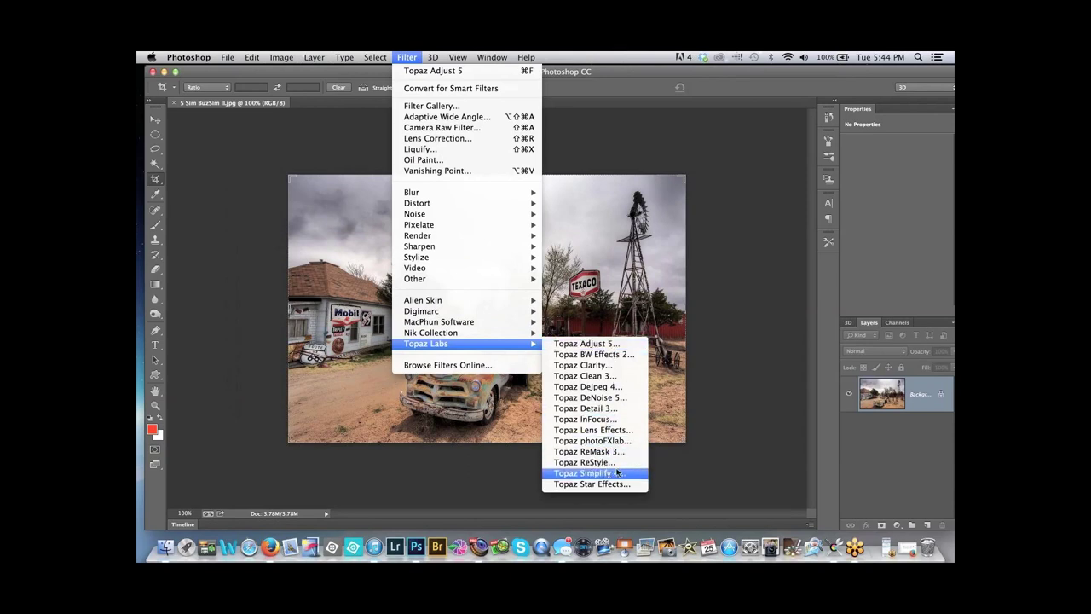
click(625, 475)
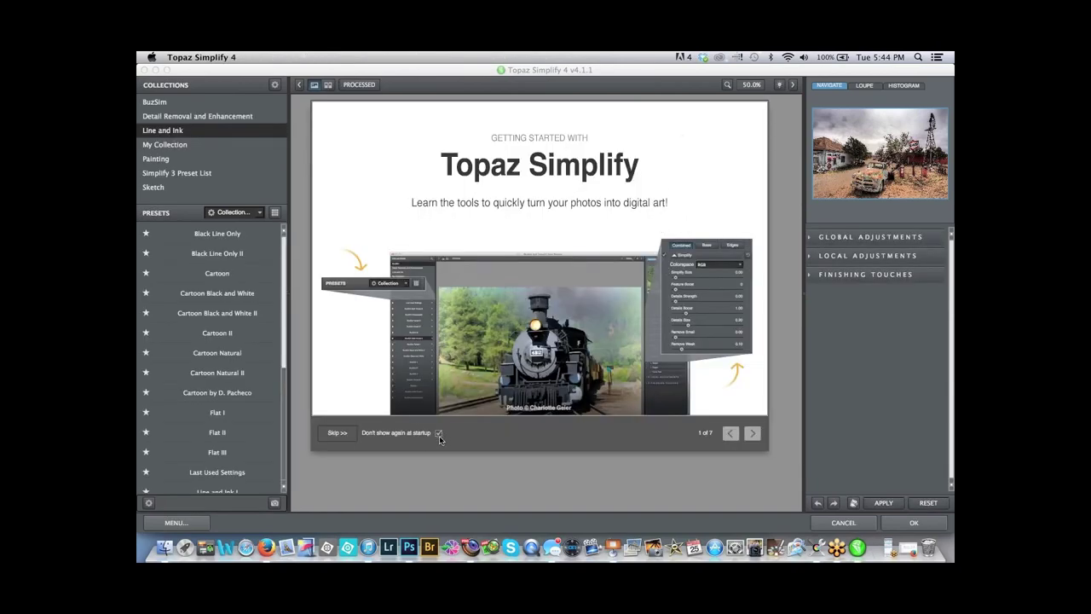
click(339, 436)
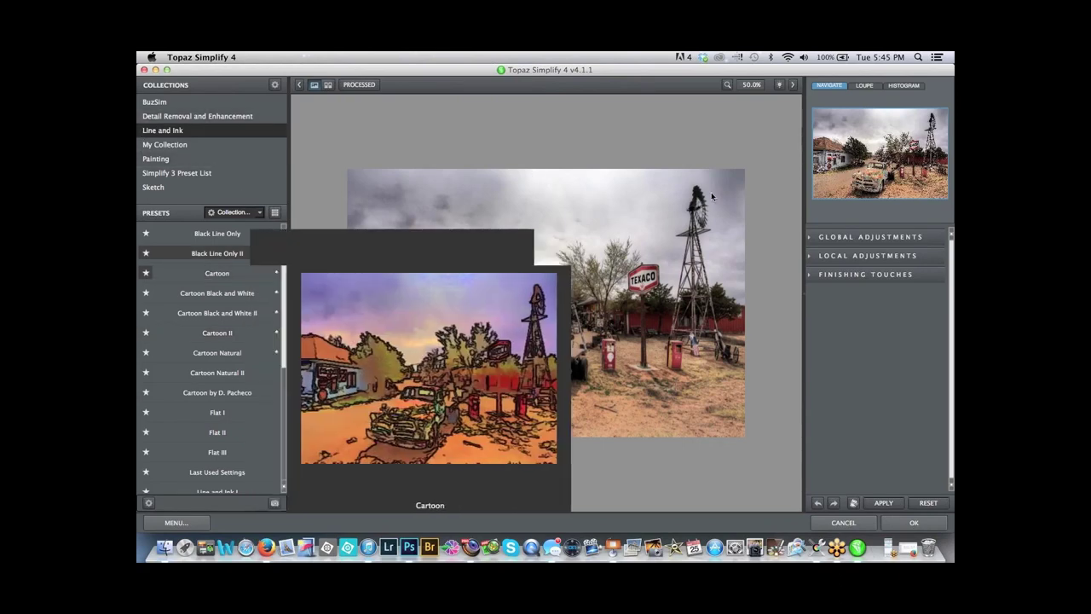
Apply the BuzSim preset from the BuzSim collection and compare the result with the original truck photo
click(162, 103)
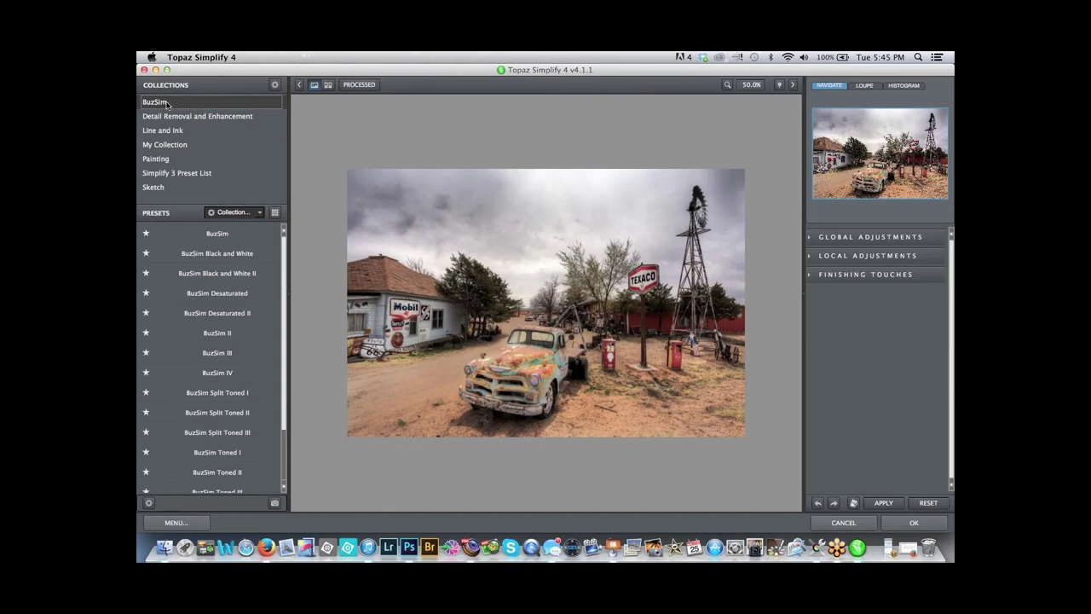
click(224, 233)
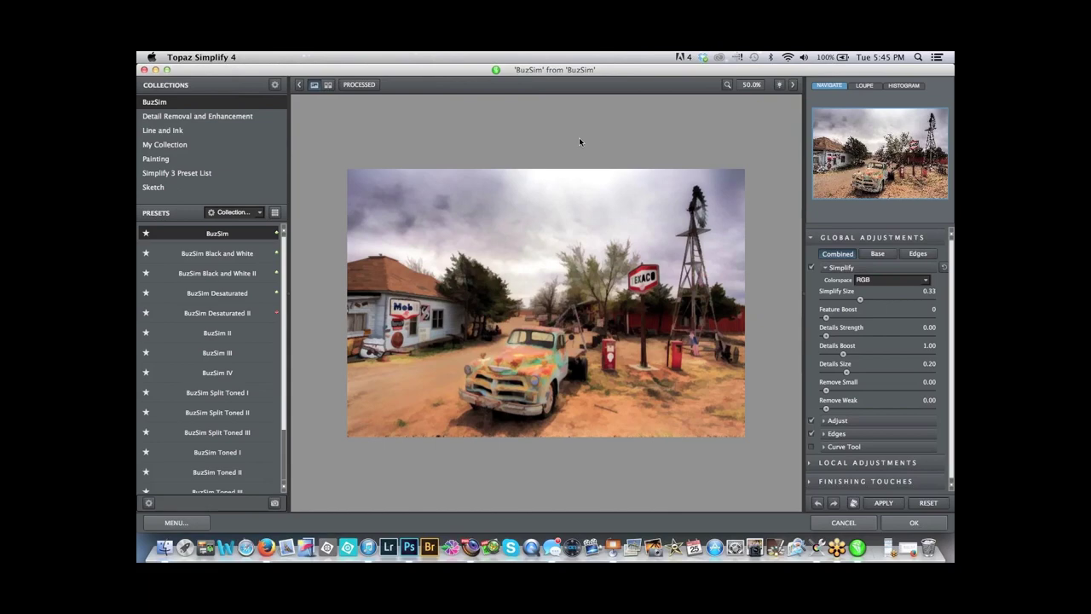
click(358, 86)
click(358, 86)
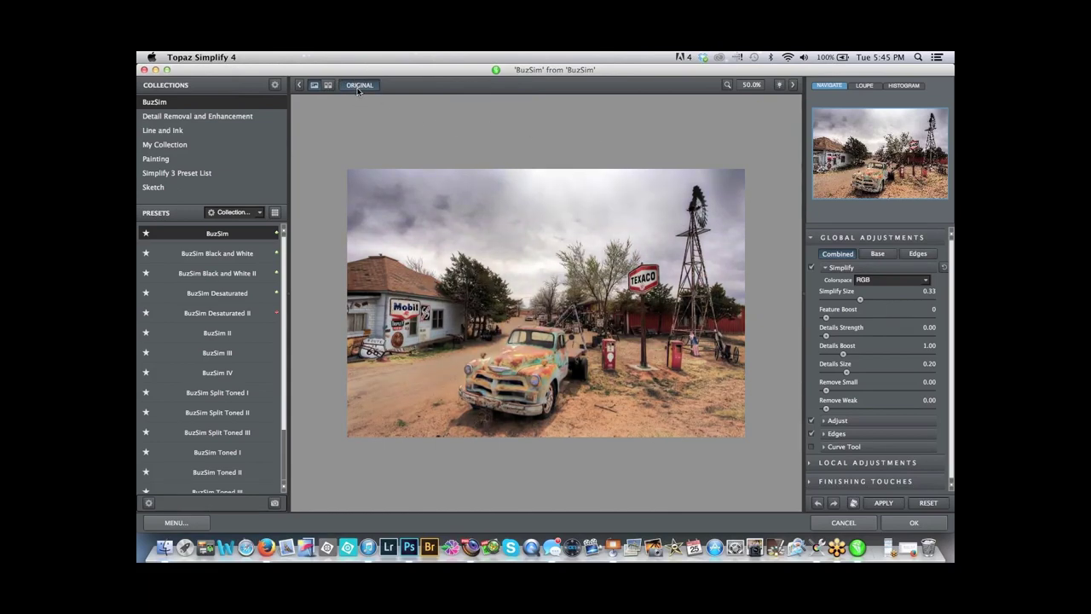
click(359, 87)
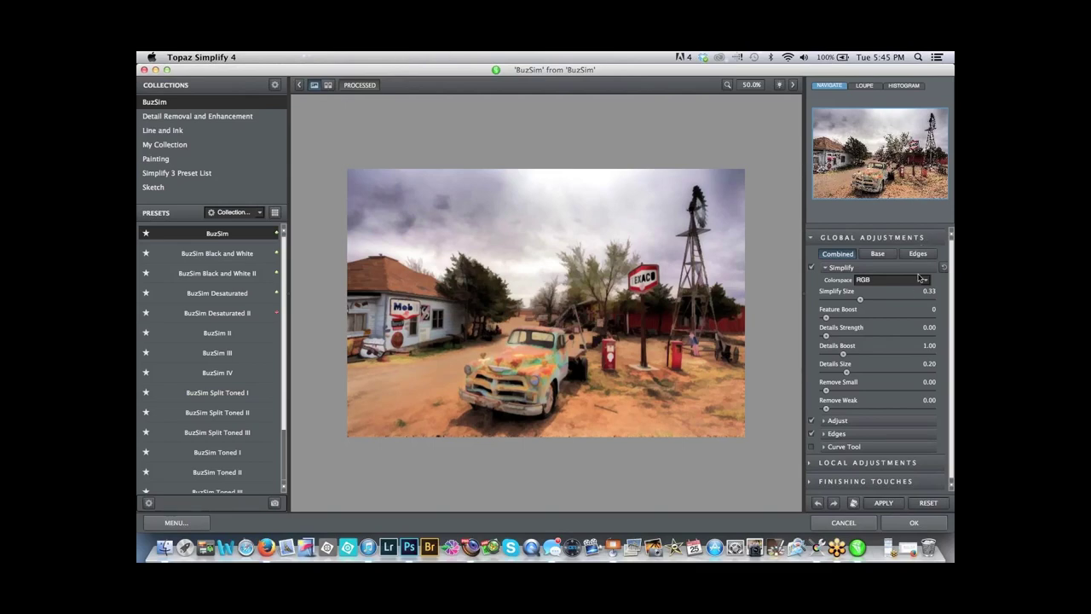
Enable the Transparency finishing touch and adjust its Overall Transparency to blend the BuzSim effect with the original
click(861, 481)
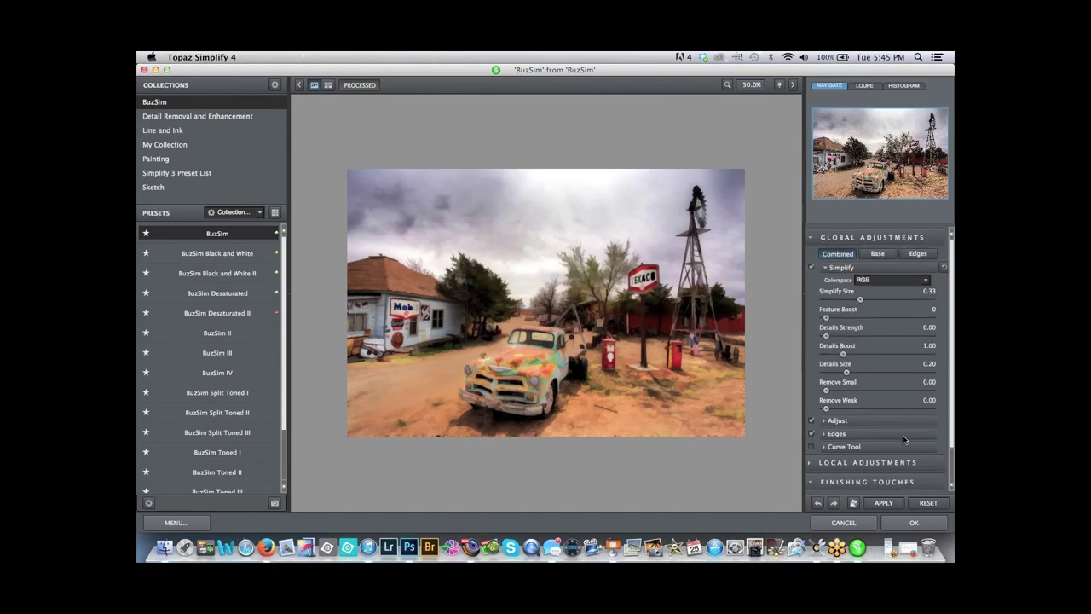
scroll(951, 428, down, 3)
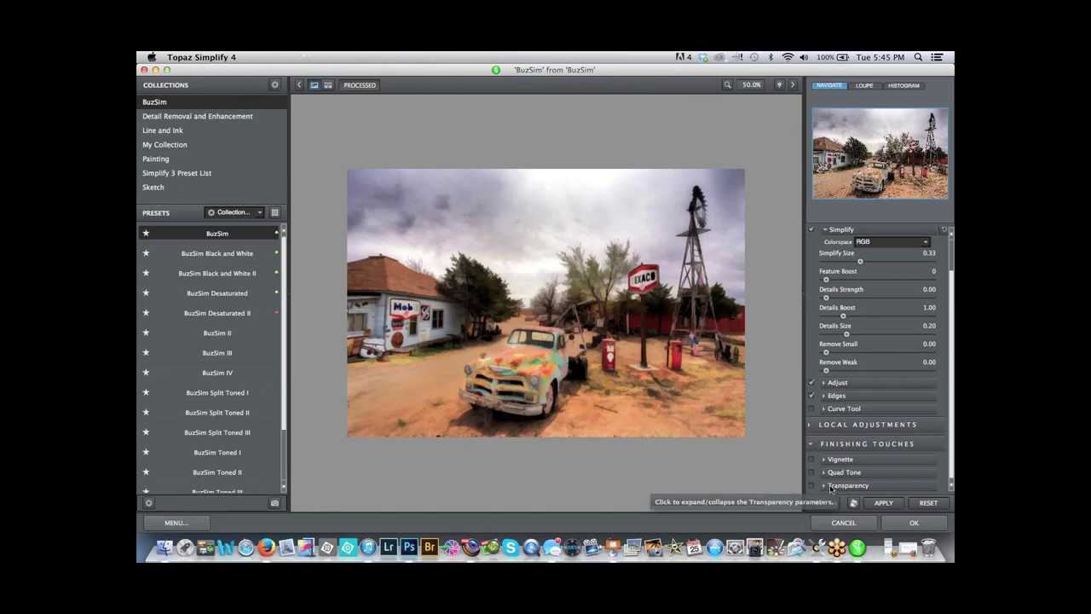
click(813, 486)
click(824, 485)
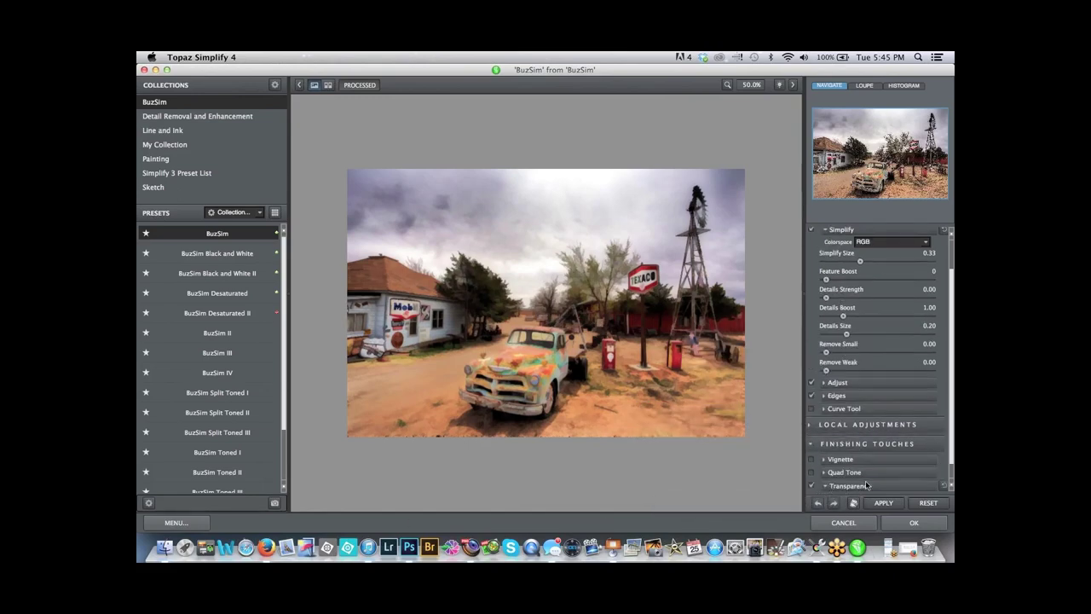
scroll(951, 452, down, 2)
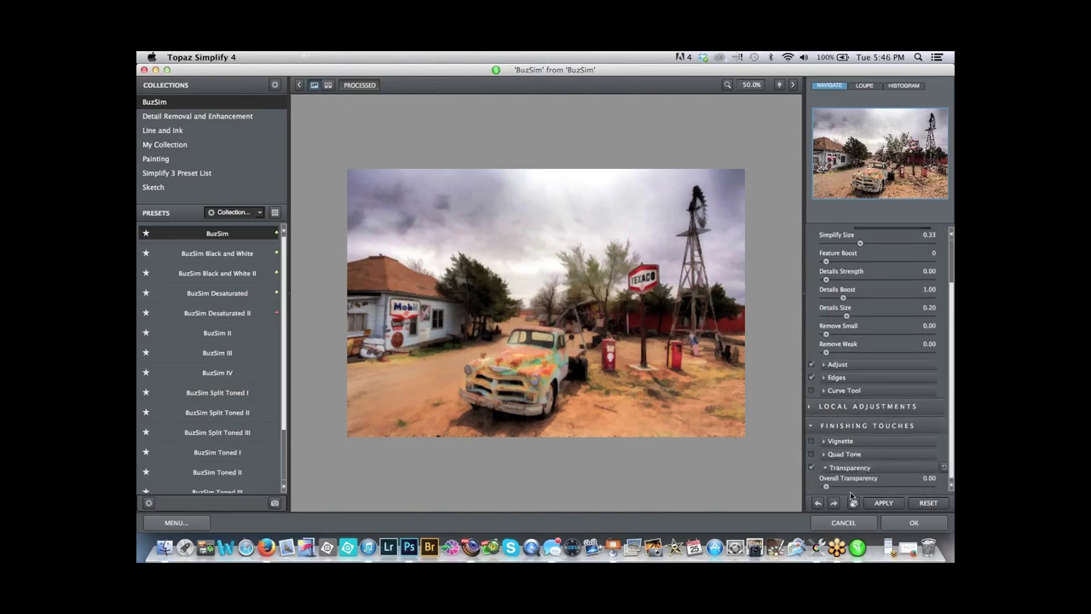
mouse_move(858, 483)
mouse_down()
mouse_move(821, 488)
mouse_move(850, 487)
mouse_up()
scroll(952, 294, up, 3)
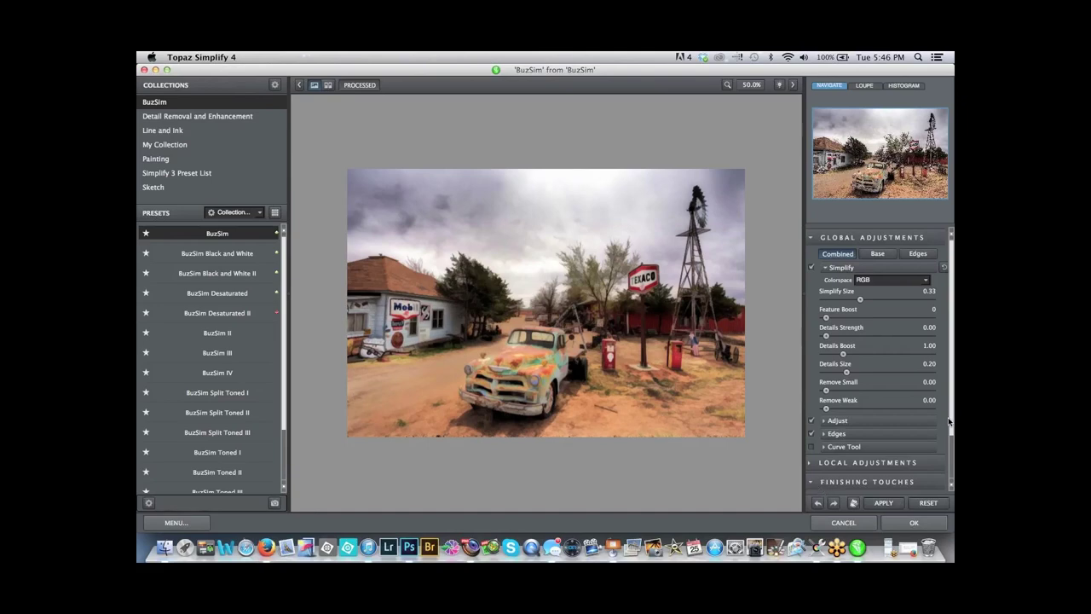
Cancel the Simplify filter, close 5 Sim BuzSim II.jpg, and open rs 1.jpg and rs 2.jpg from the New Topaz folder in Photoshop
drag(951, 427, 951, 488)
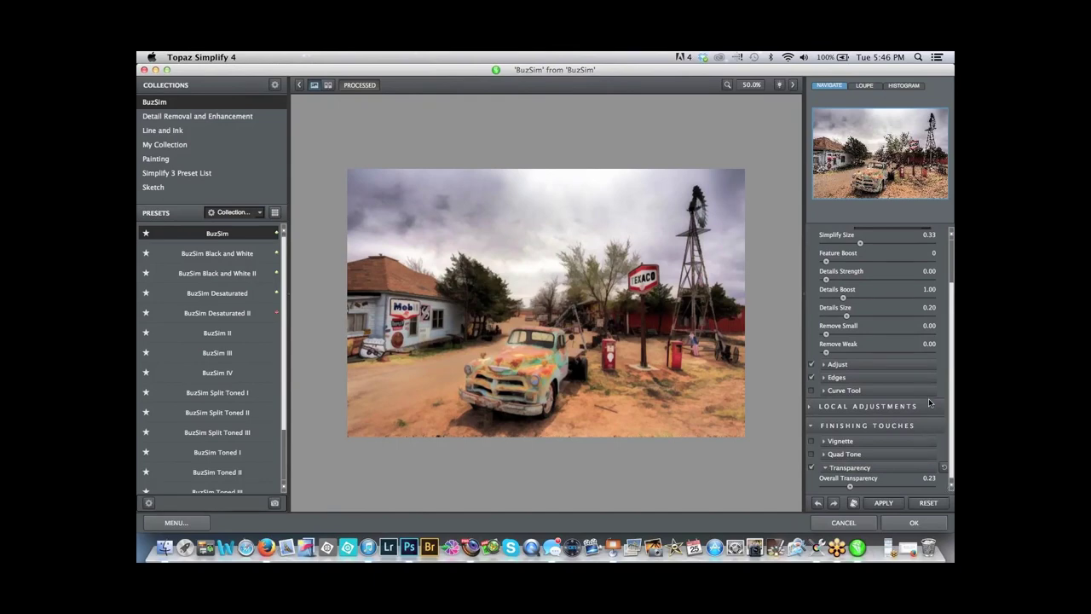
click(848, 523)
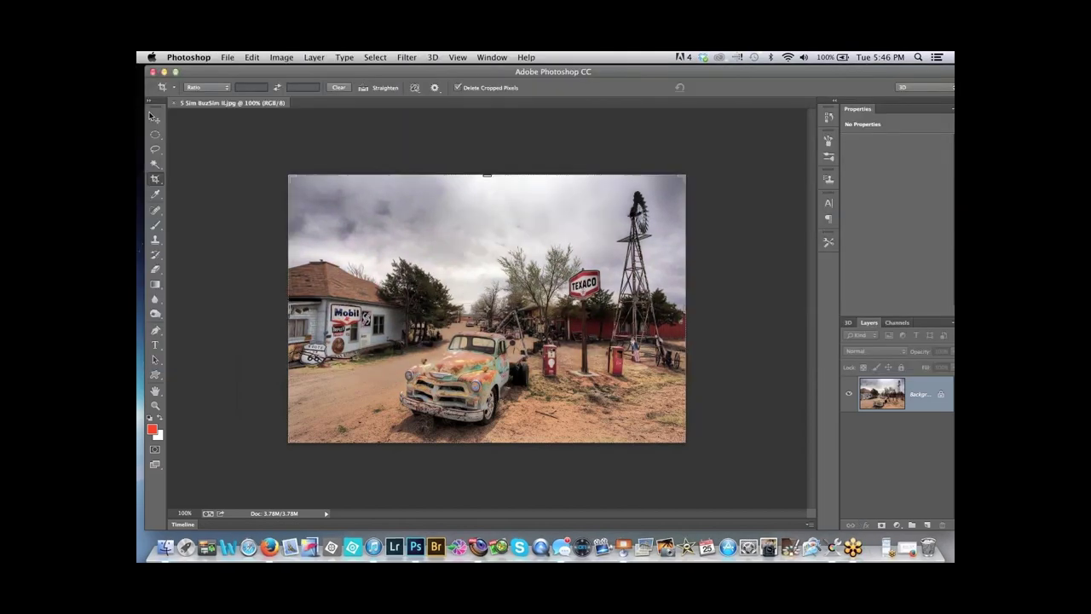
click(154, 73)
click(316, 407)
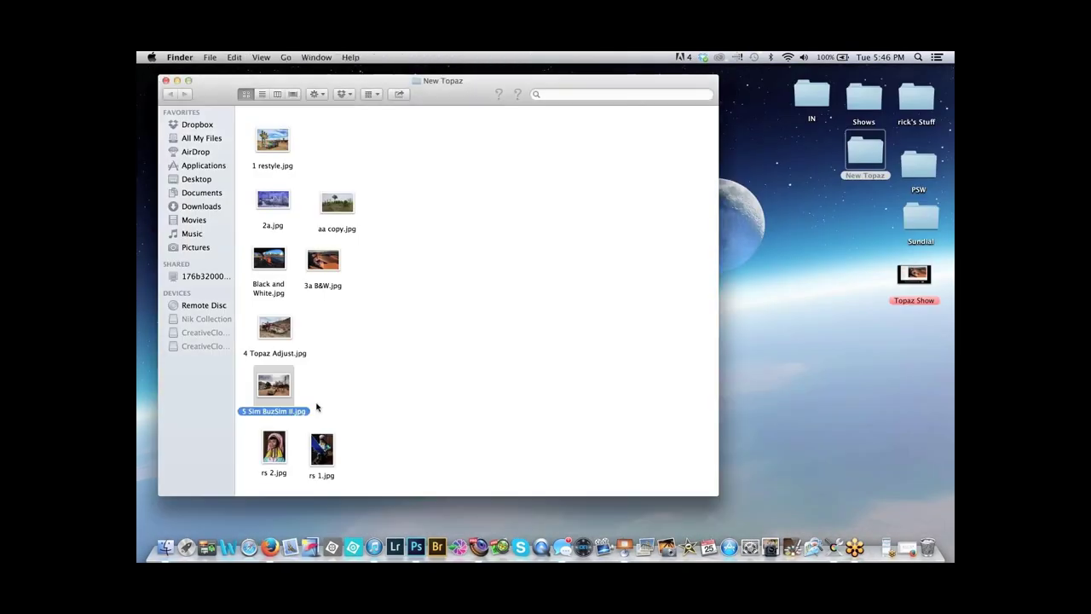
drag(258, 443, 416, 546)
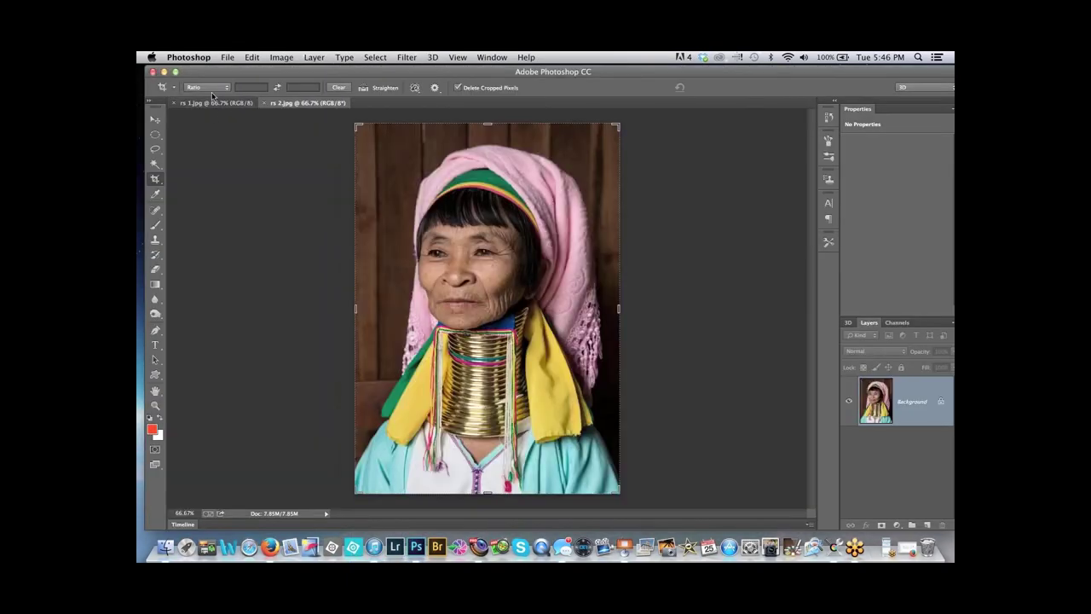
Compare the weaving photo rs 1.jpg with the portrait rs 2.jpg by alternating between the two open documents
click(213, 103)
click(298, 103)
click(229, 104)
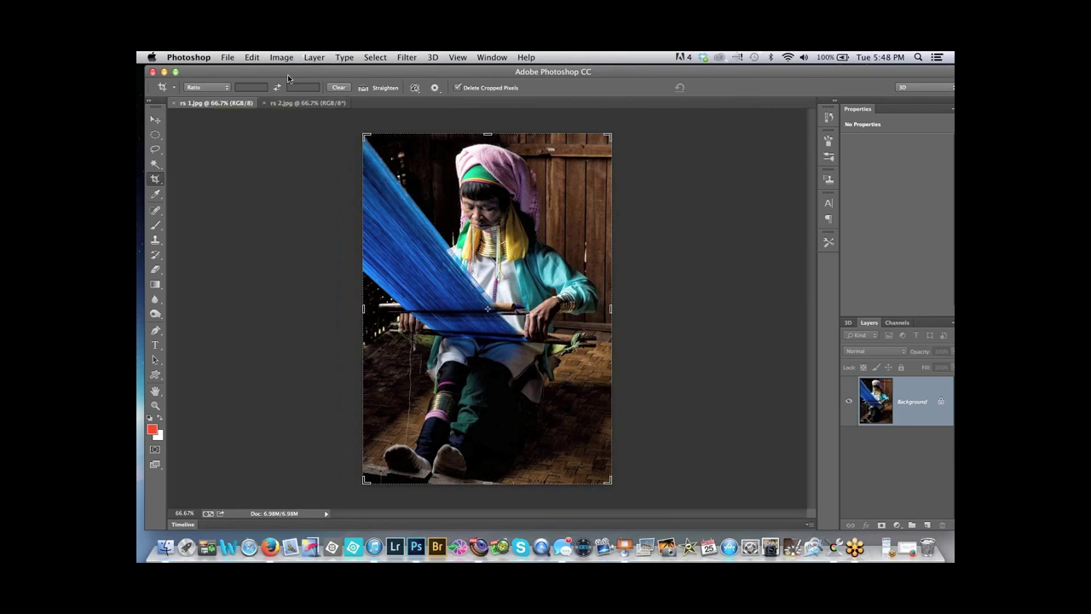
click(293, 103)
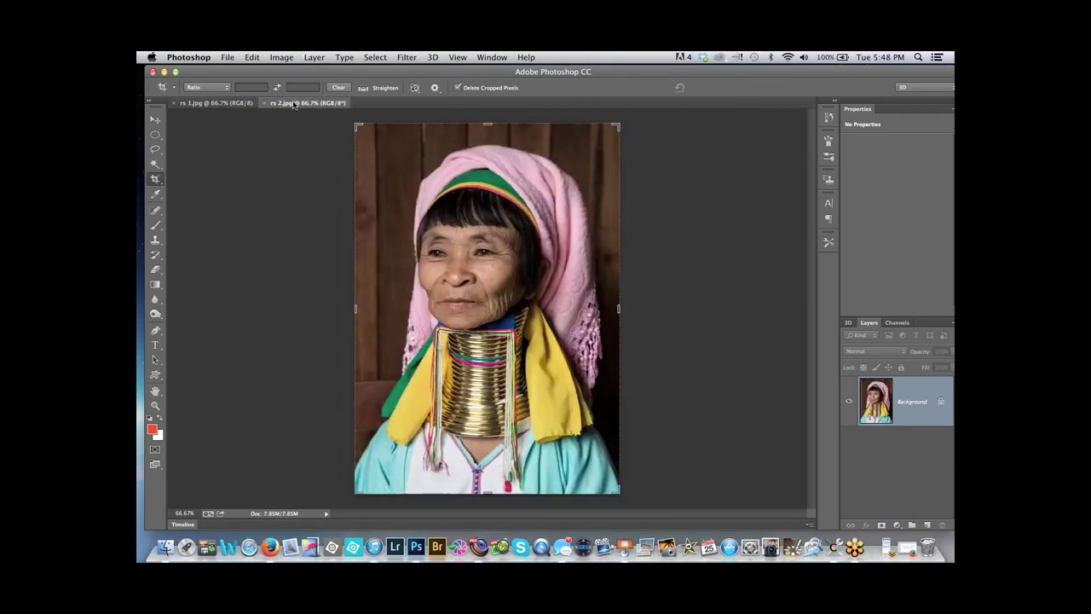
click(243, 105)
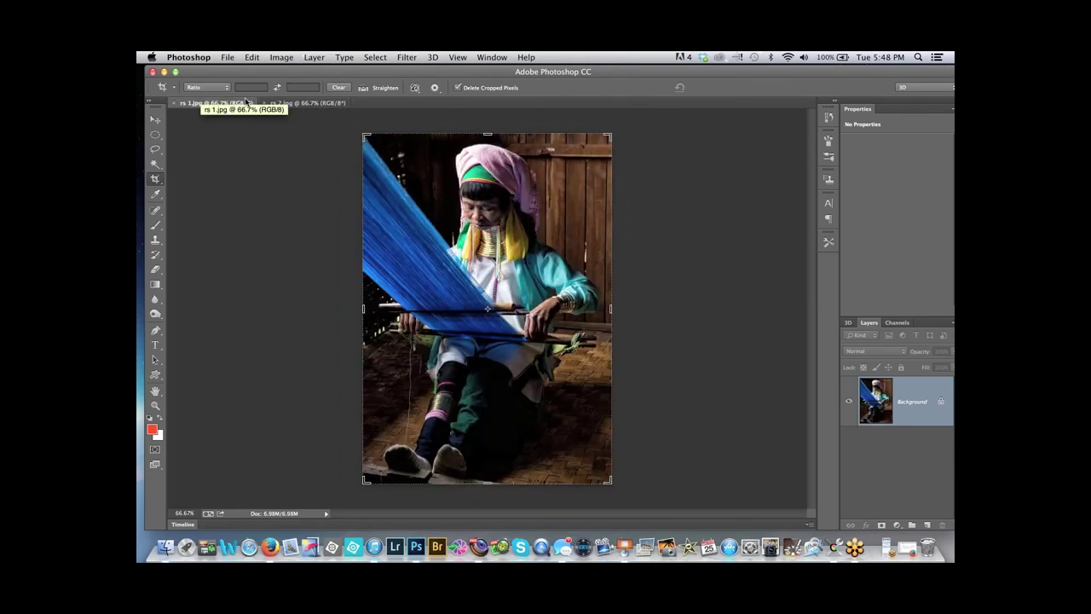
click(292, 104)
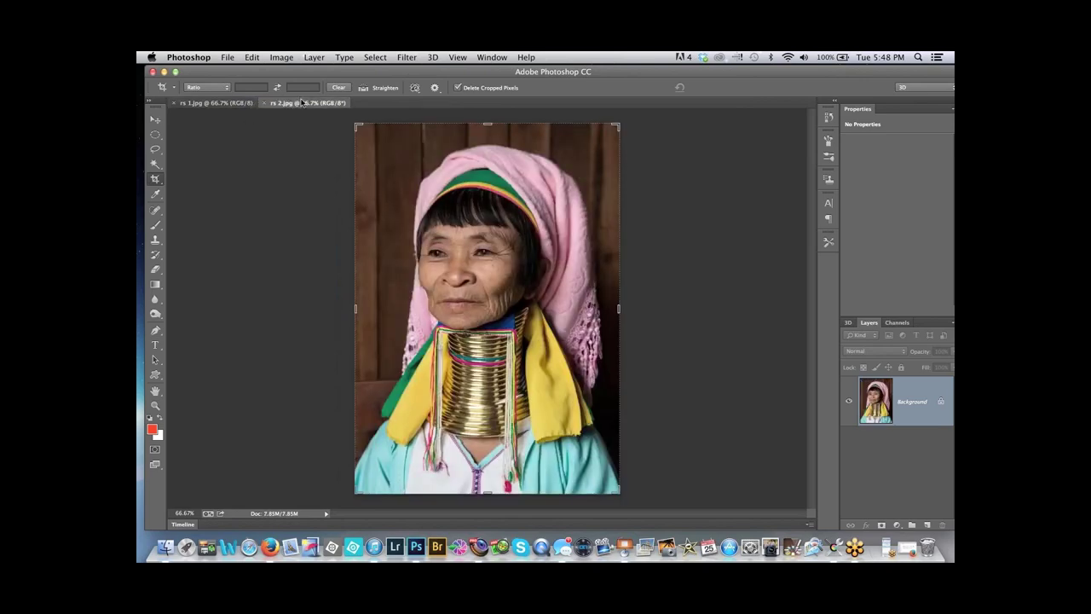
click(241, 104)
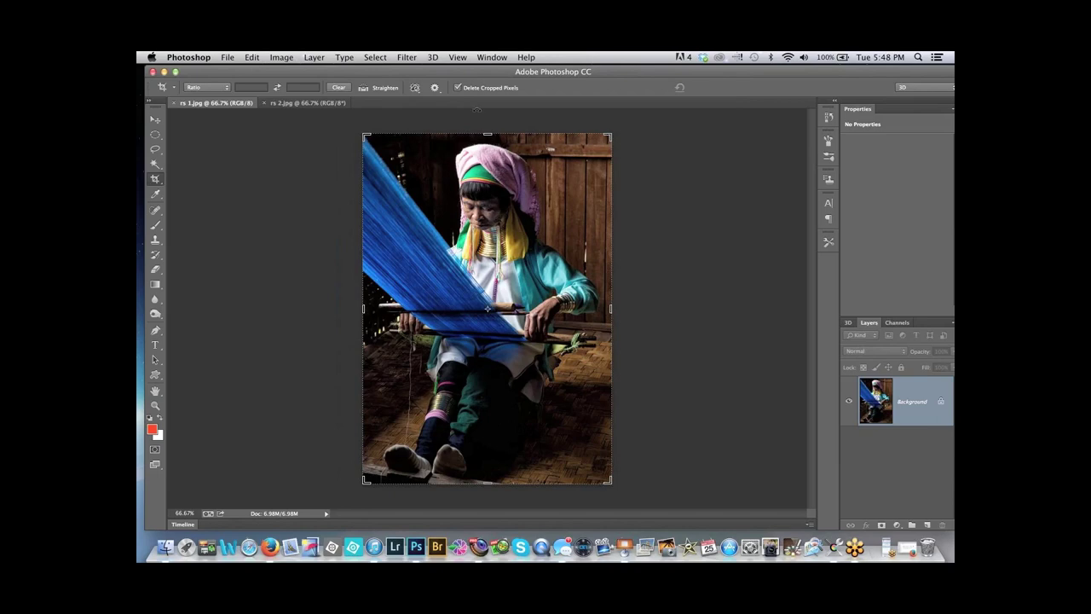
scroll(476, 110, down, 1)
Close both photos of the woman and open 3a B&W.jpg from the New Topaz folder in Photoshop
key(alt)
click(153, 73)
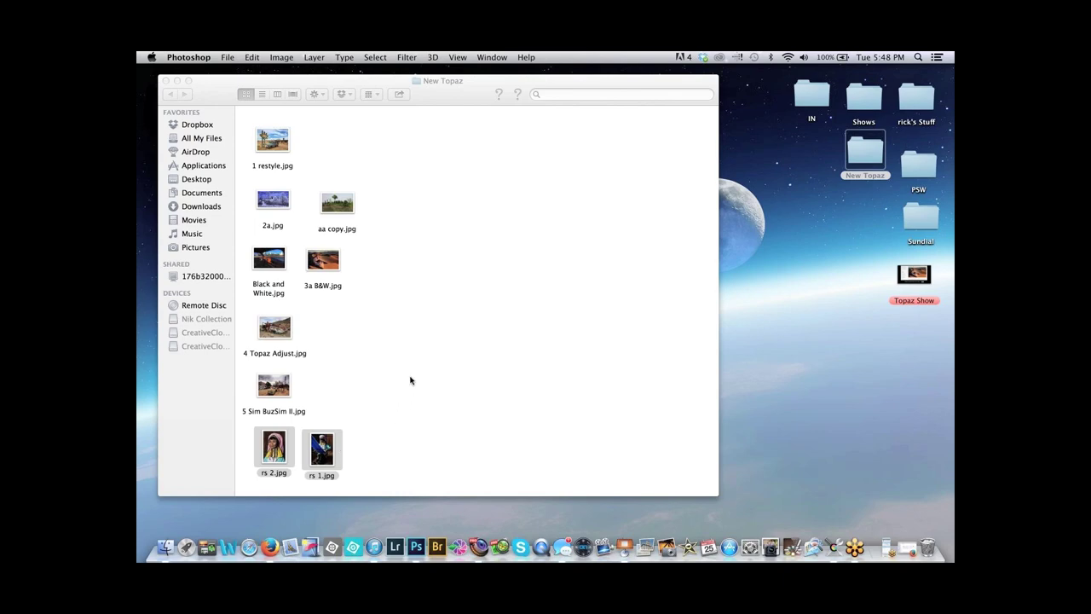
drag(323, 262, 416, 546)
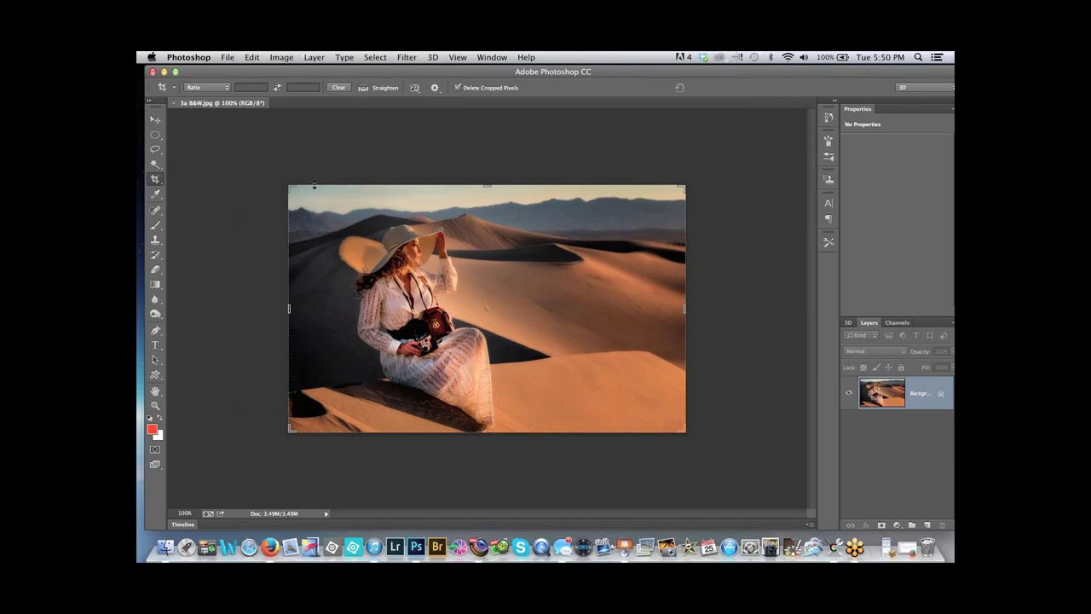
Close 3a B&W.jpg, switch to Firefox and open the bookmarked photography website, ricksammon.com
click(153, 73)
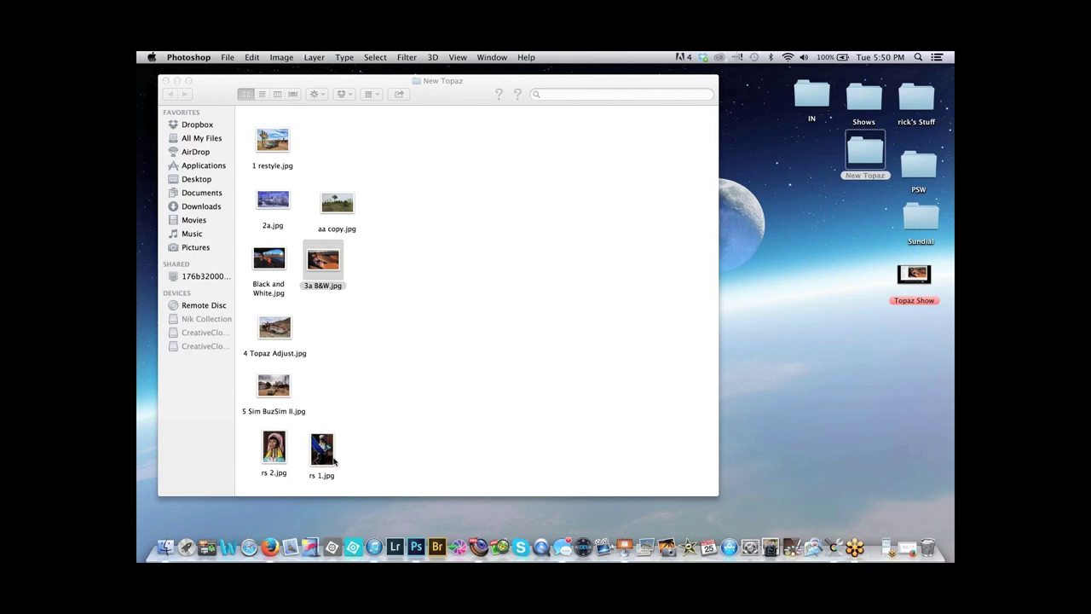
click(267, 549)
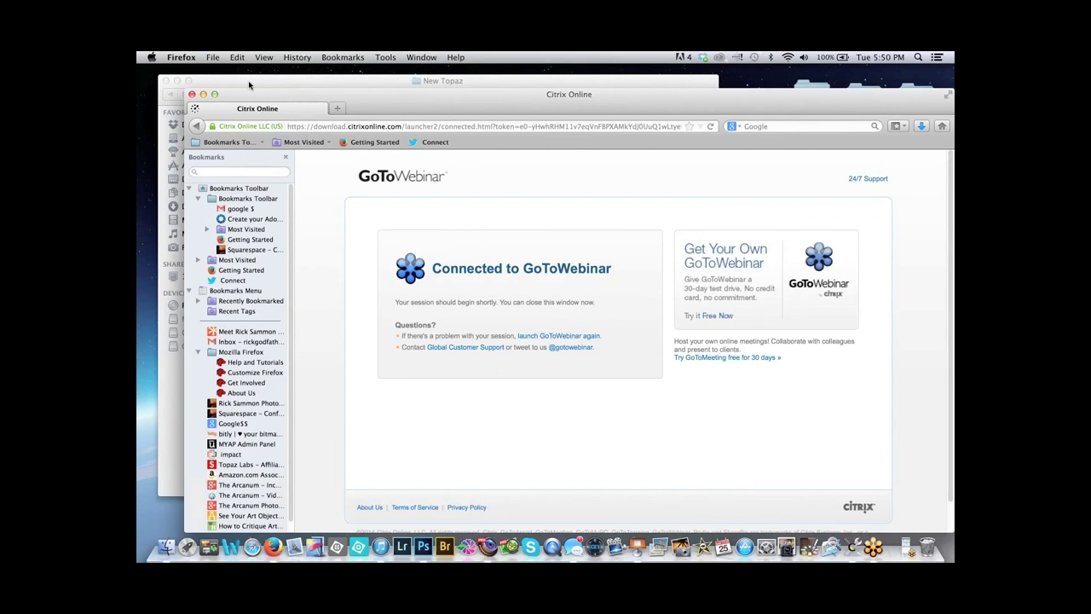
click(247, 332)
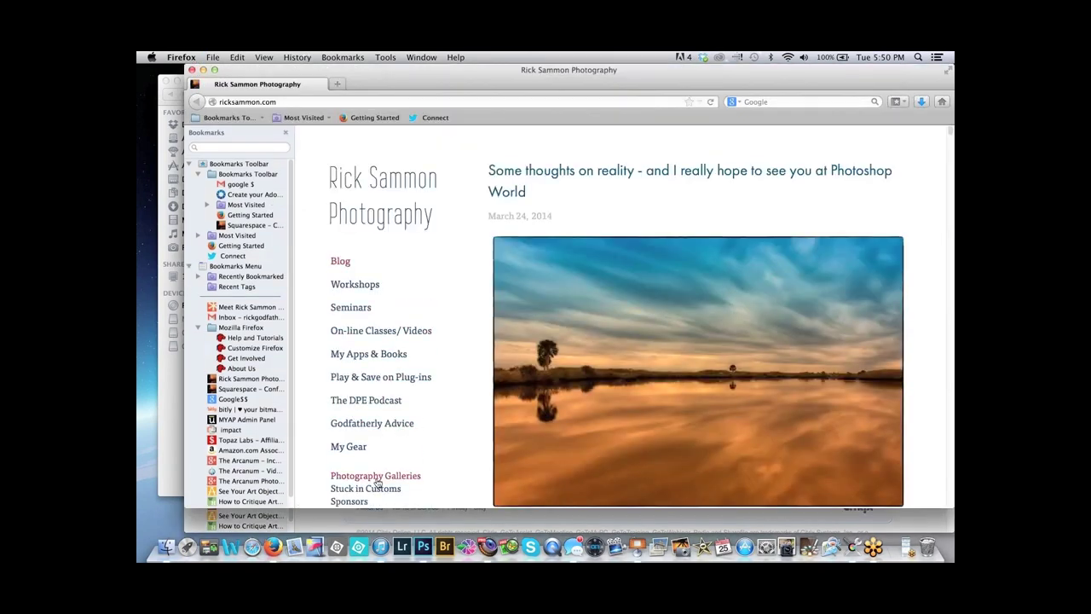
Expand the website's Photography Galleries list and open the Route 66 gallery
click(377, 477)
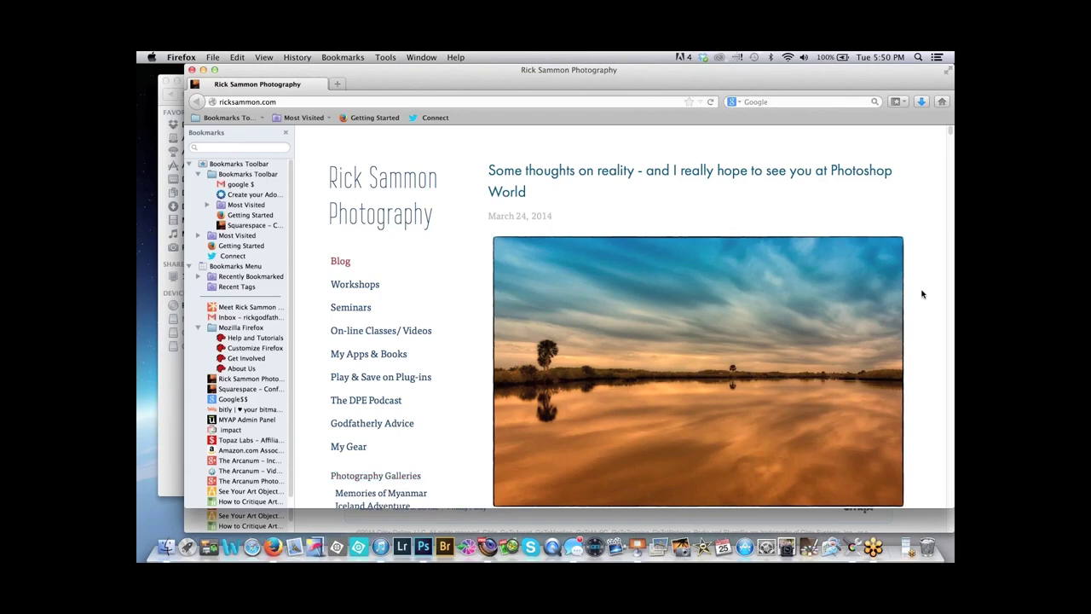
mouse_move(951, 137)
mouse_down()
mouse_move(951, 158)
mouse_move(951, 147)
mouse_up()
scroll(951, 148, down, 8)
scroll(452, 173, up, 3)
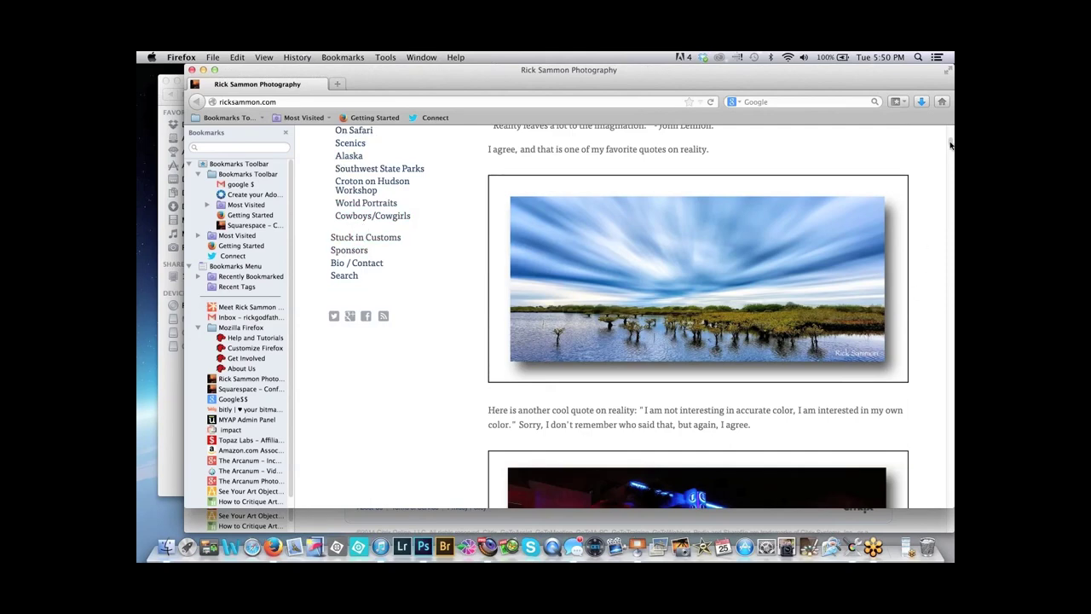
scroll(949, 133, up, 5)
scroll(951, 135, up, 2)
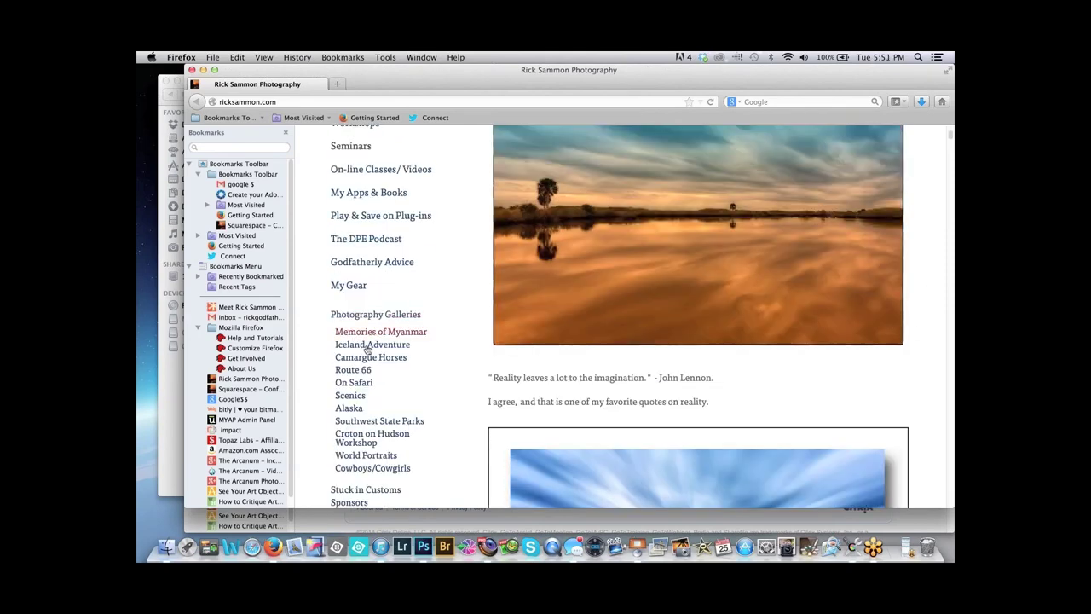
click(356, 372)
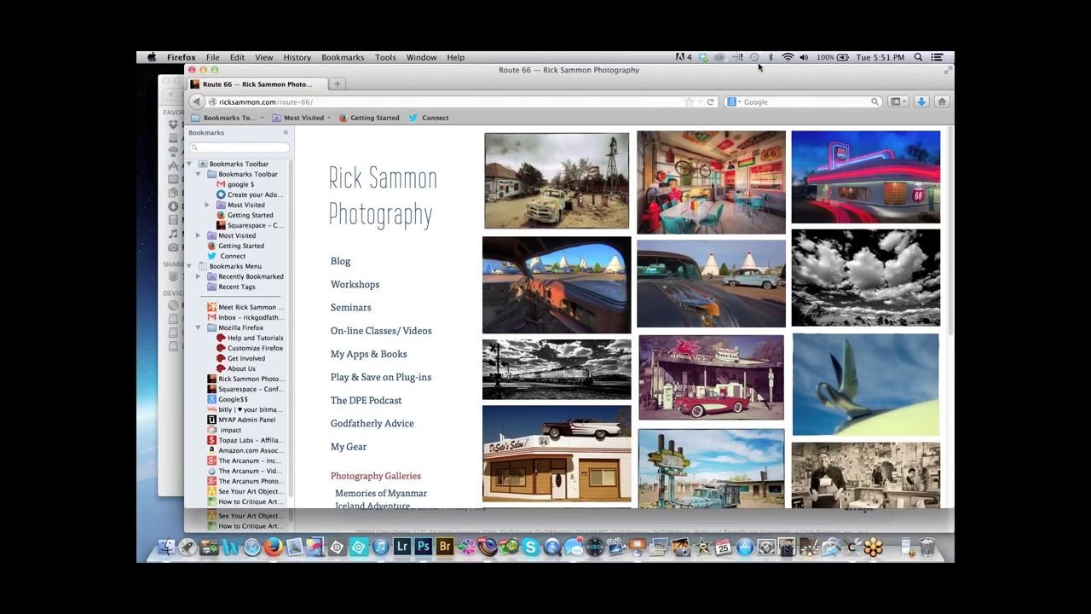
Shift the browser window so it fits fully on screen and look through the Route 66 thumbnails to the page's end
drag(758, 67, 721, 67)
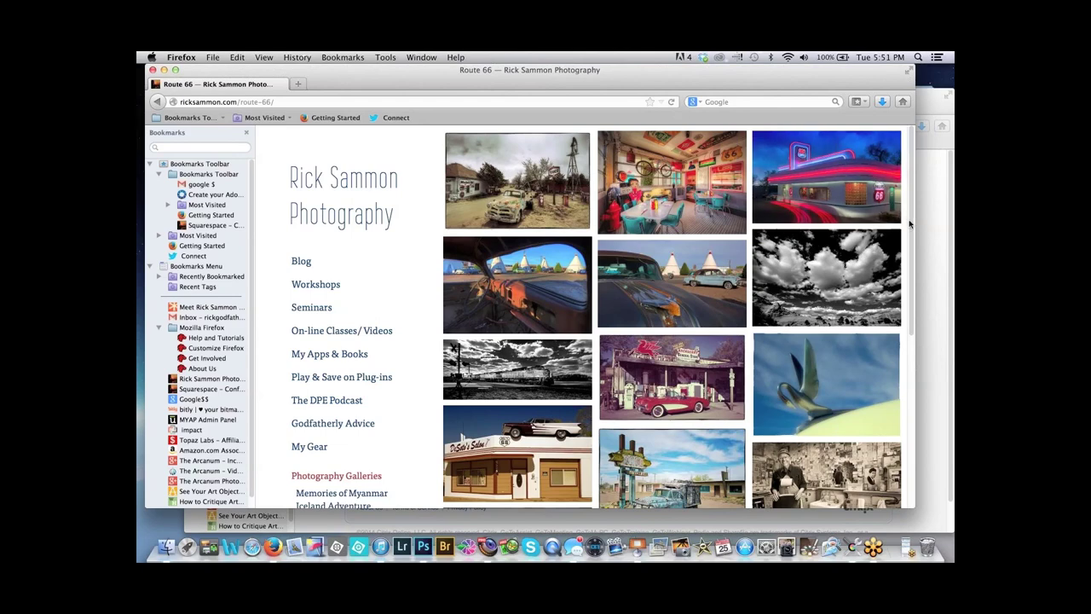
scroll(908, 226, down, 1)
scroll(909, 227, down, 1)
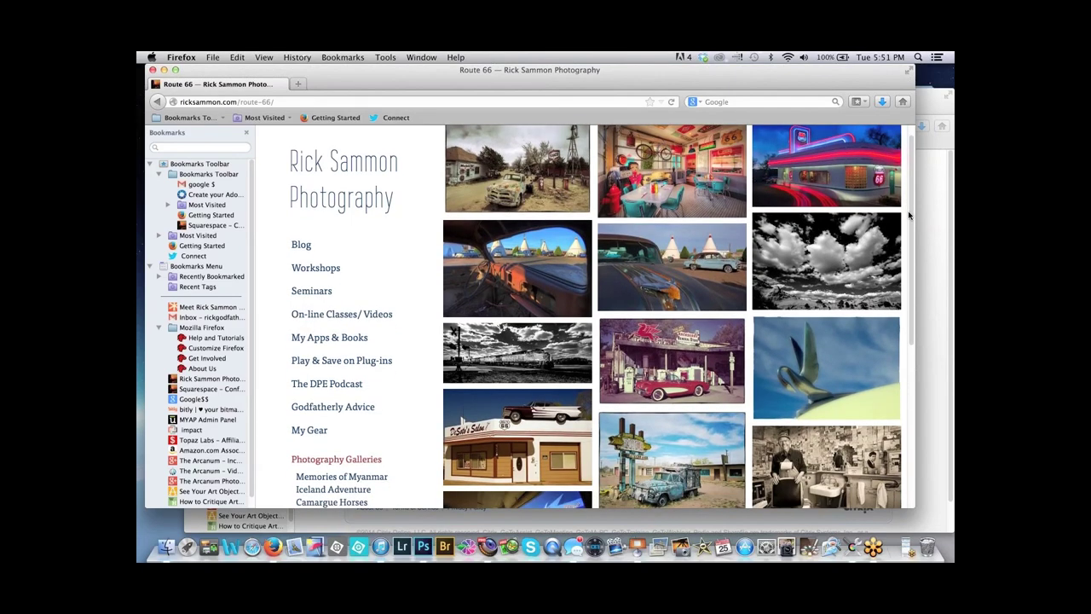
scroll(533, 184, up, 1)
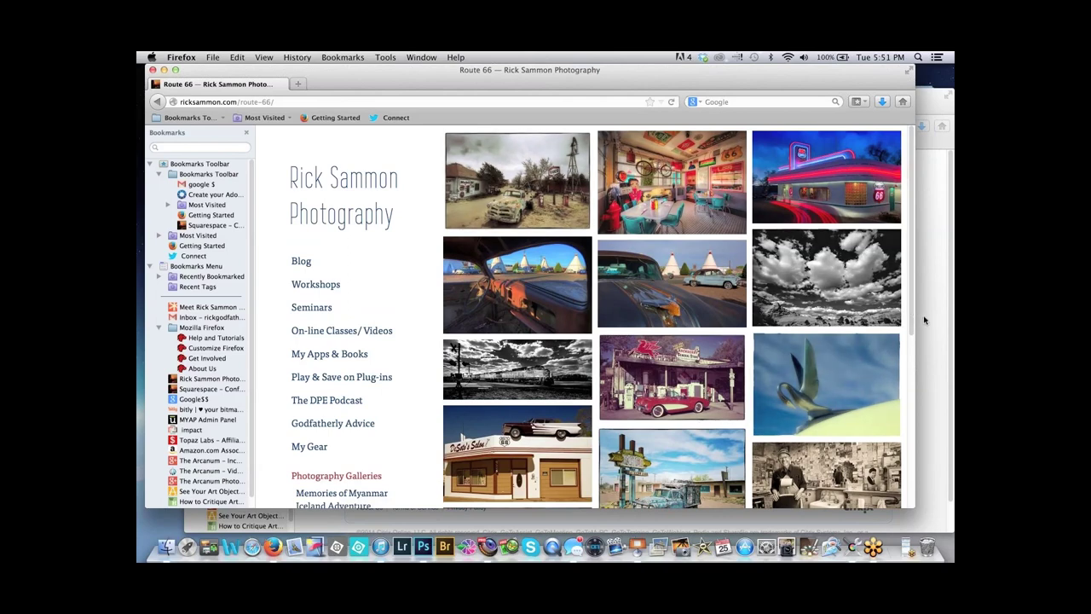
scroll(899, 350, down, 1)
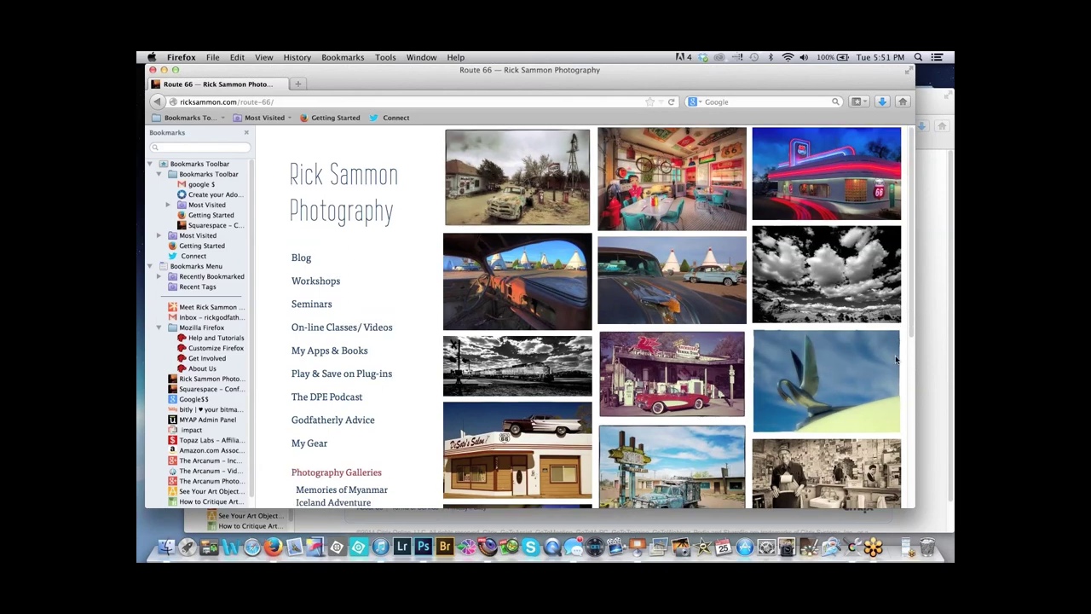
scroll(899, 358, down, 3)
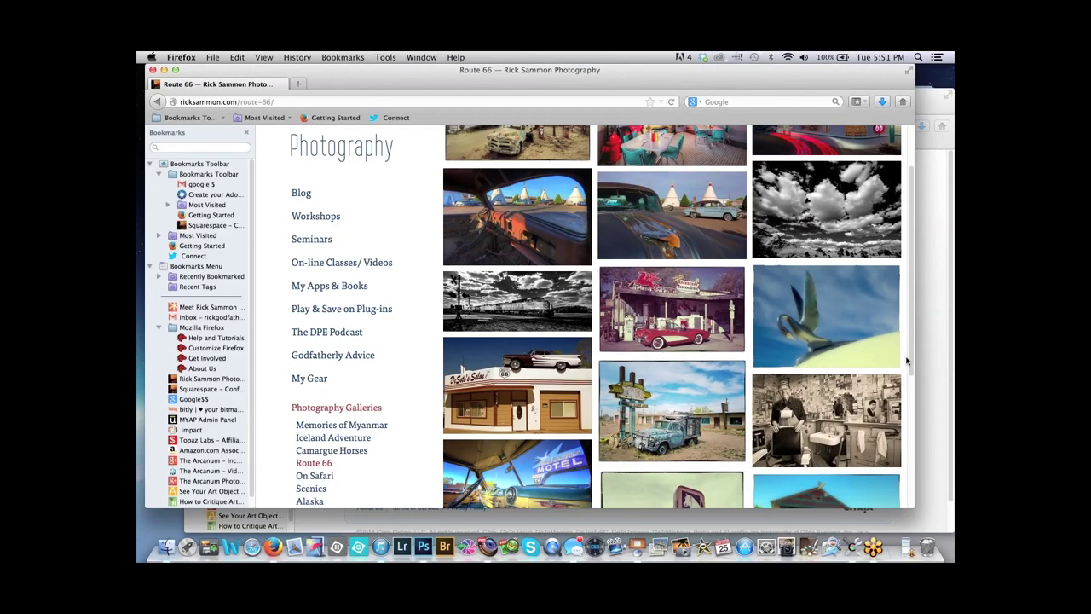
scroll(906, 361, down, 8)
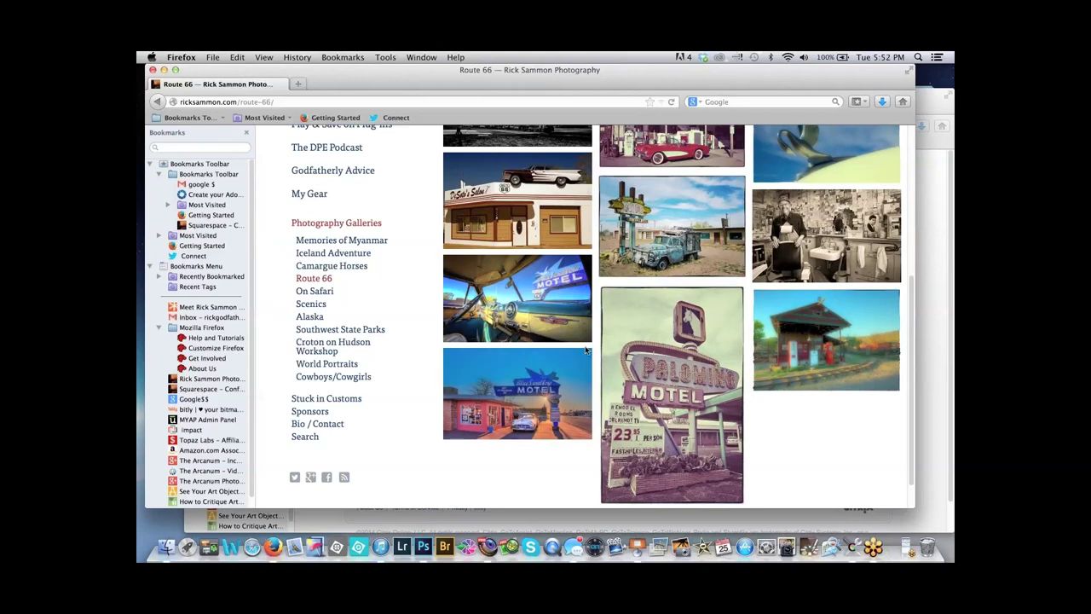
Open the Blue Swallow Motel photo from the Route 66 gallery and view it enlarged
click(537, 401)
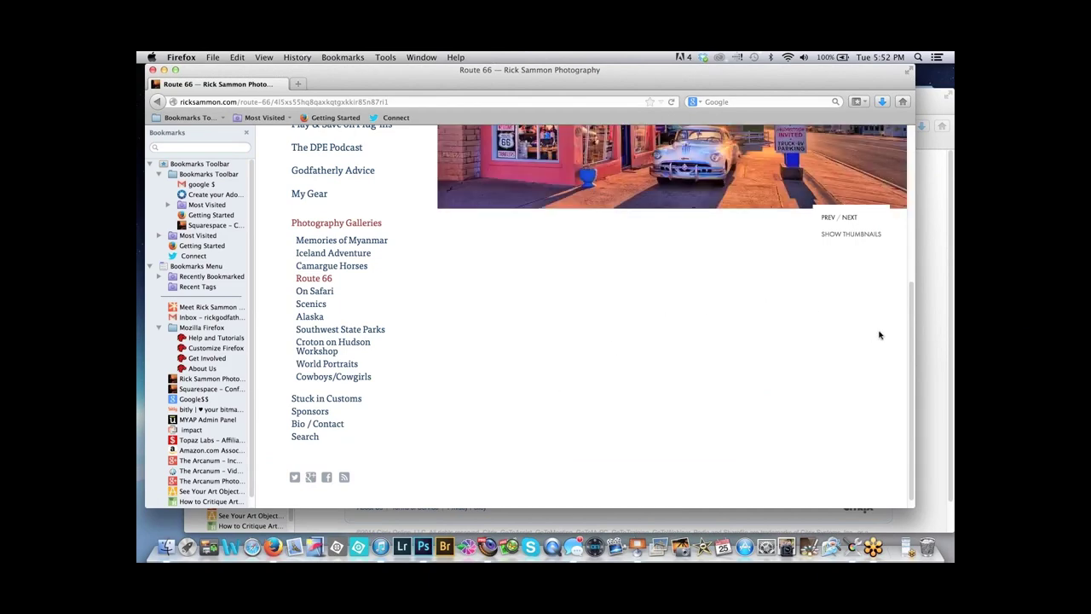
drag(907, 288, 910, 240)
scroll(909, 240, up, 4)
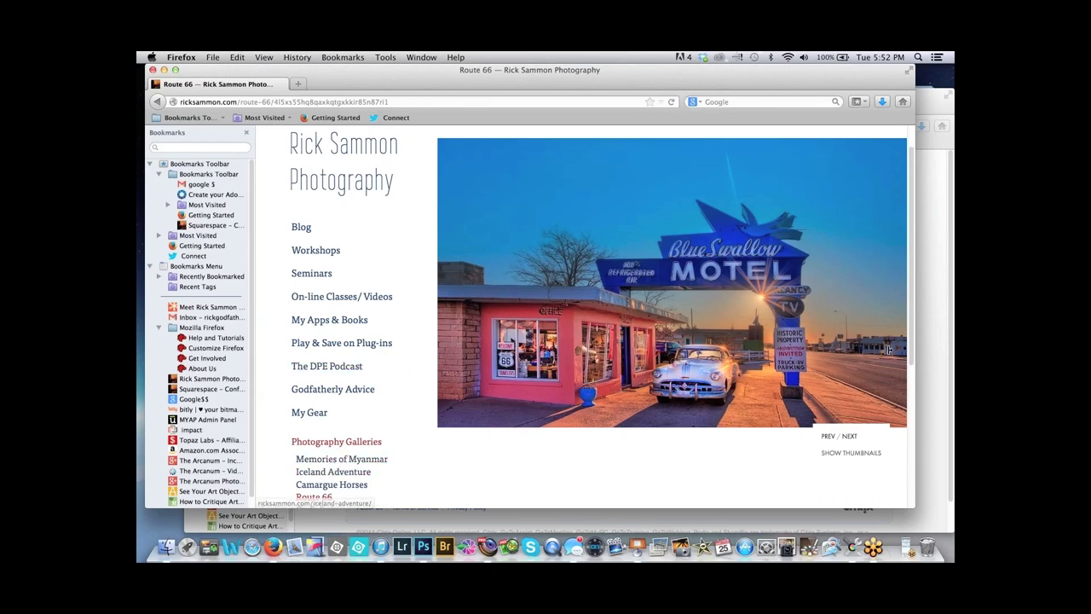
scroll(899, 402, down, 1)
scroll(894, 418, down, 2)
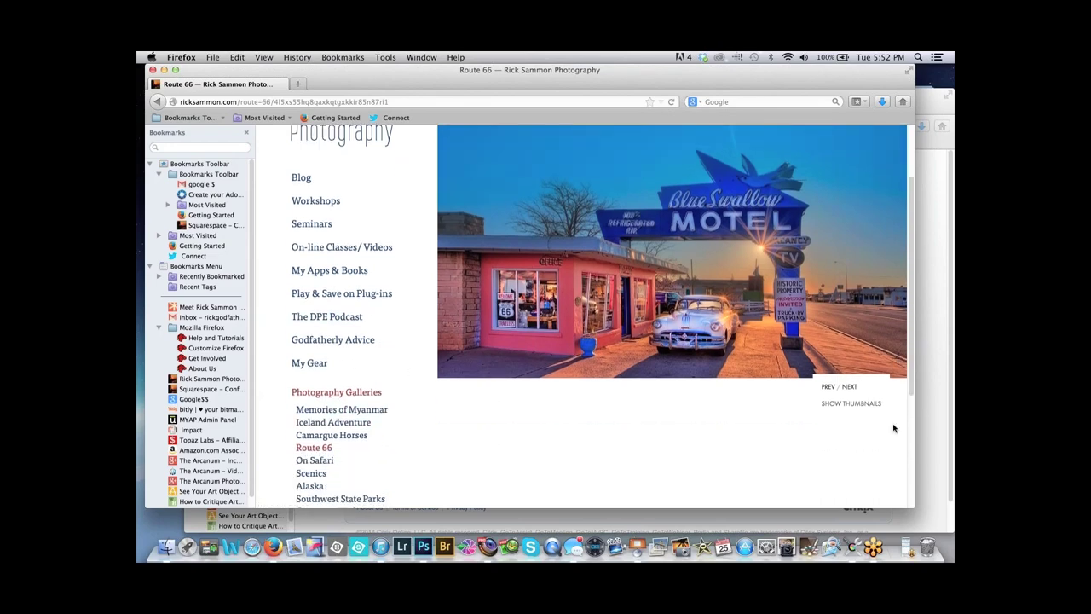
Return to the Route 66 gallery thumbnails and examine the variety of photo styles across the whole page
click(323, 380)
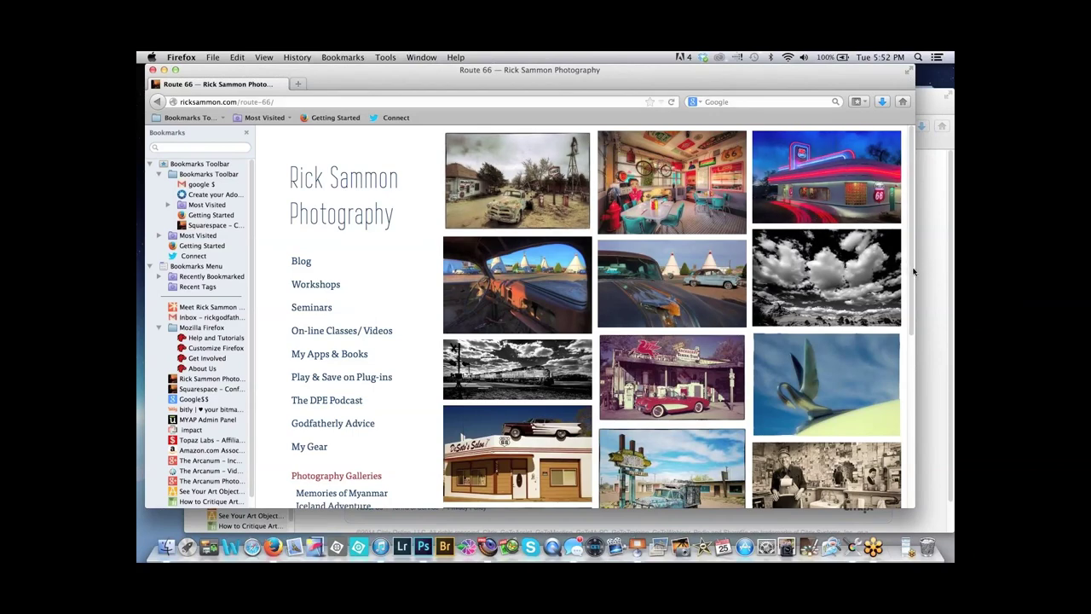
scroll(905, 275, down, 1)
scroll(908, 329, down, 1)
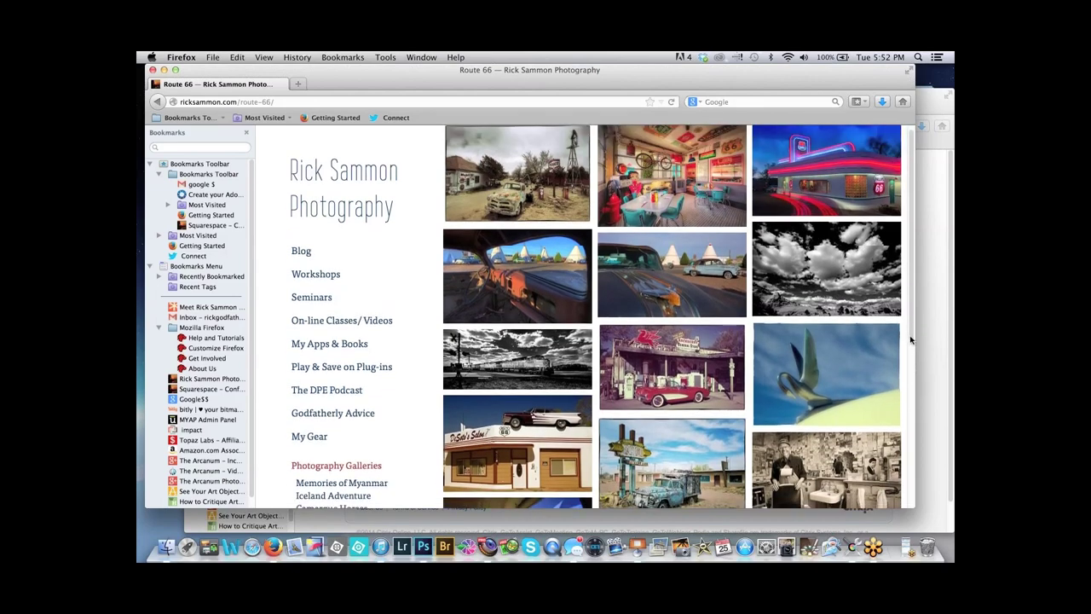
scroll(905, 375, down, 5)
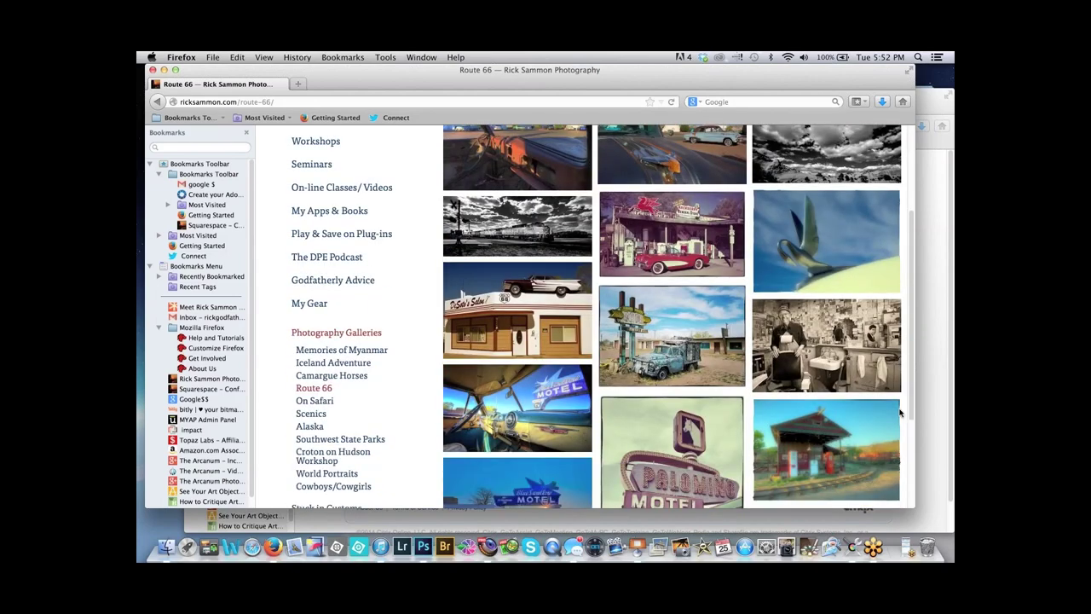
scroll(681, 278, up, 1)
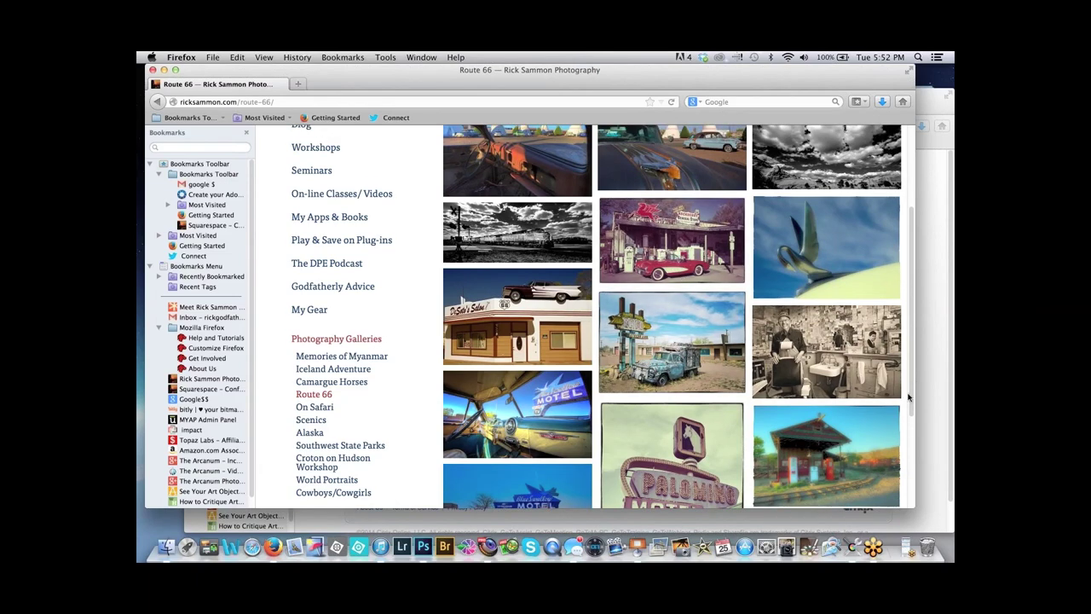
scroll(910, 409, down, 1)
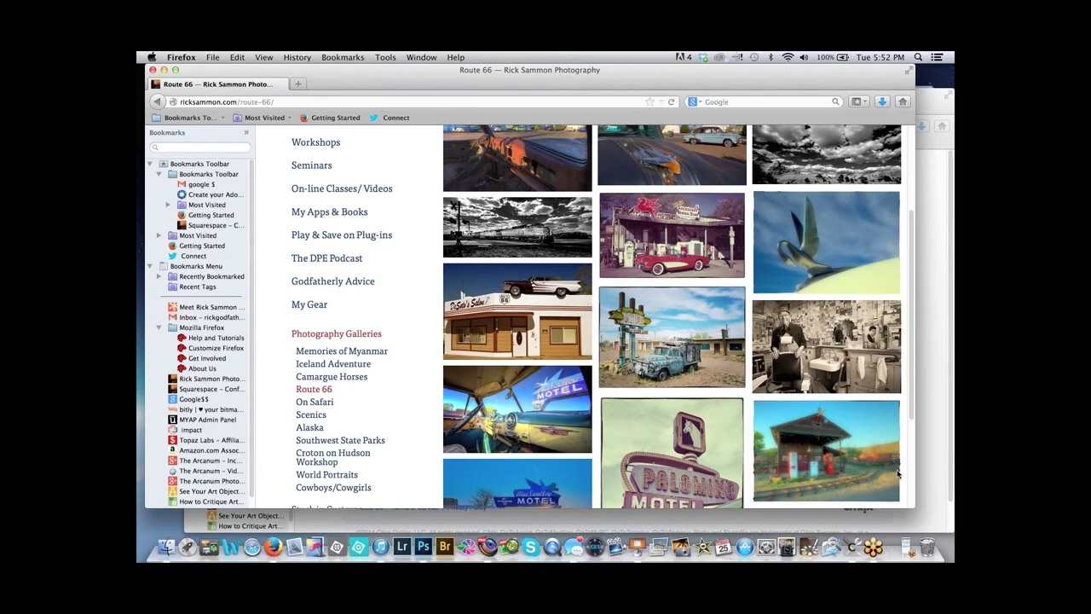
scroll(903, 443, down, 5)
scroll(897, 467, up, 1)
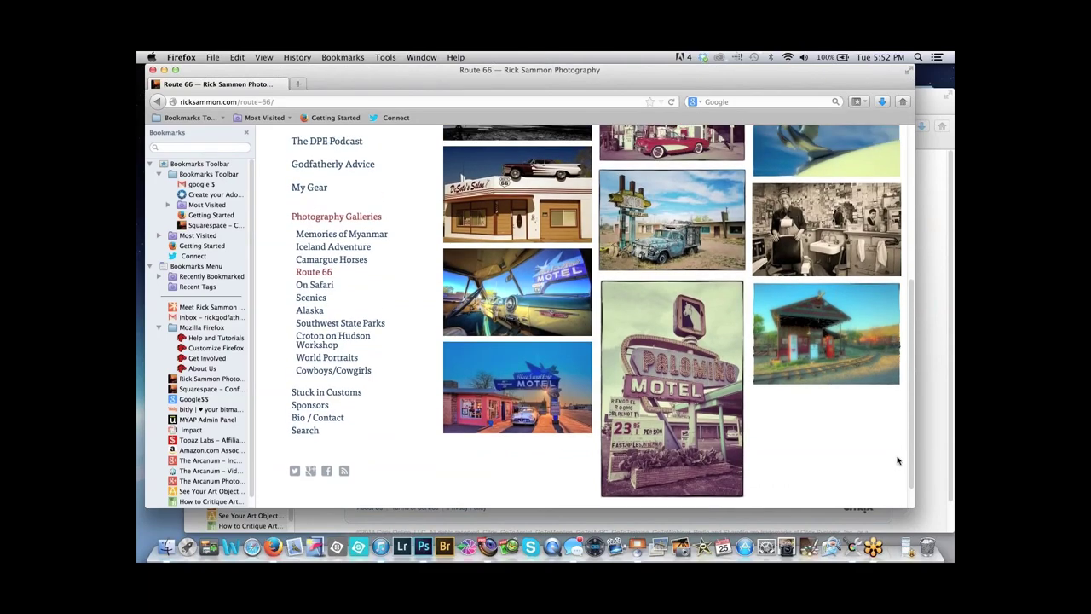
scroll(903, 451, up, 1)
scroll(909, 441, up, 3)
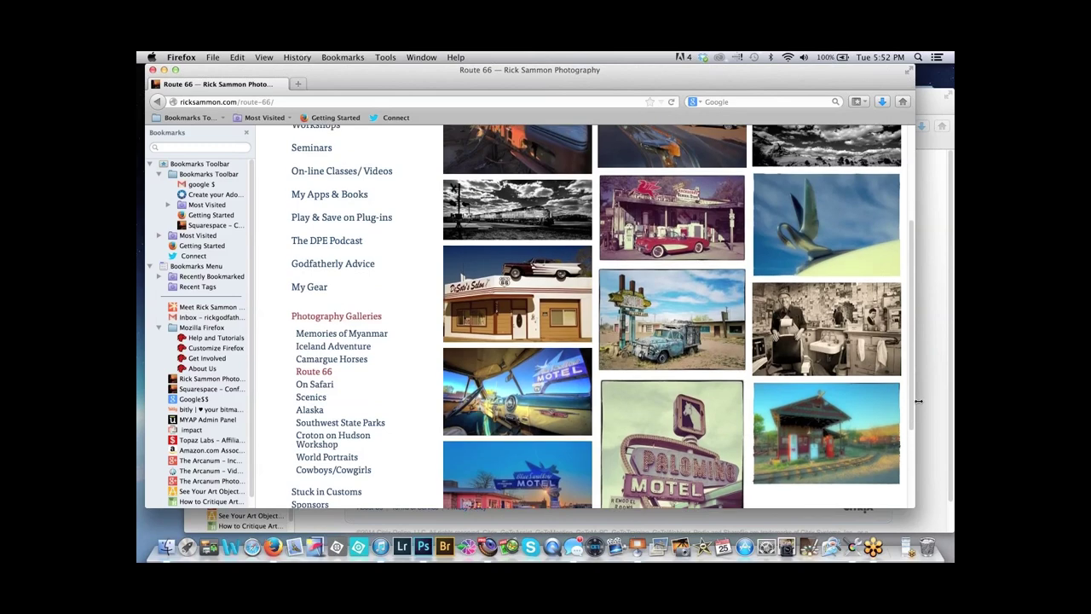
scroll(917, 407, up, 1)
scroll(917, 396, up, 1)
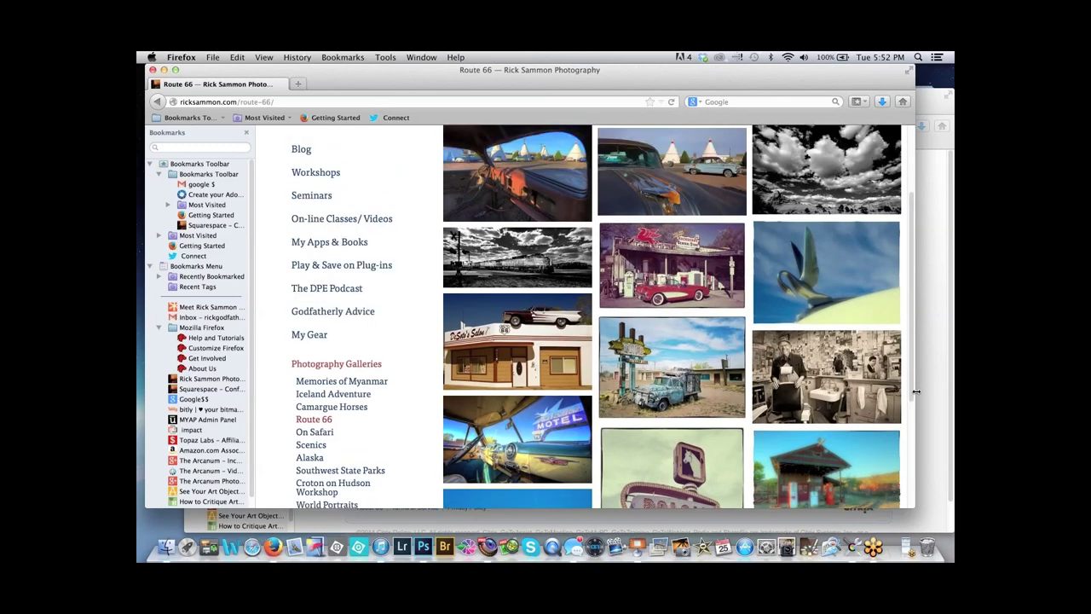
Compare the color, black-and-white and vintage-toned pictures throughout the Route 66 gallery, from the diner photos to the Palomino Motel sign
scroll(911, 412, down, 3)
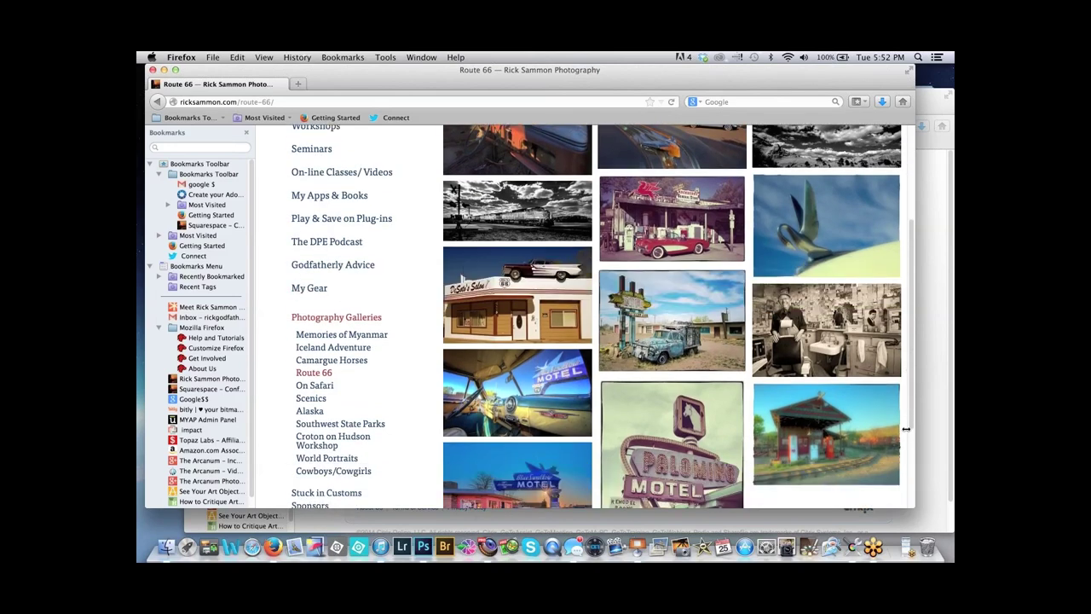
scroll(899, 452, down, 3)
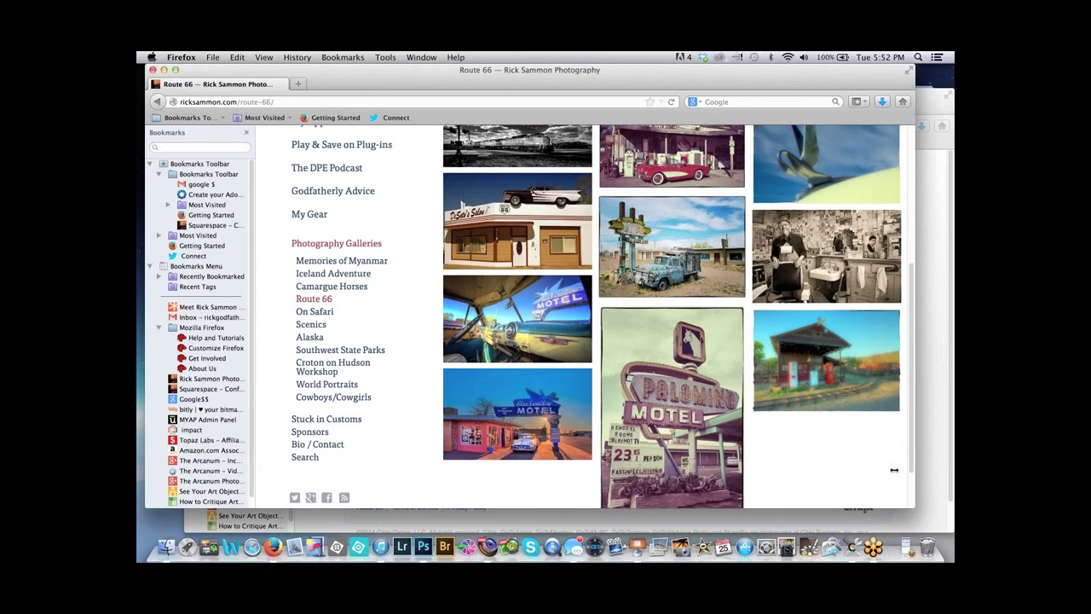
scroll(894, 469, down, 1)
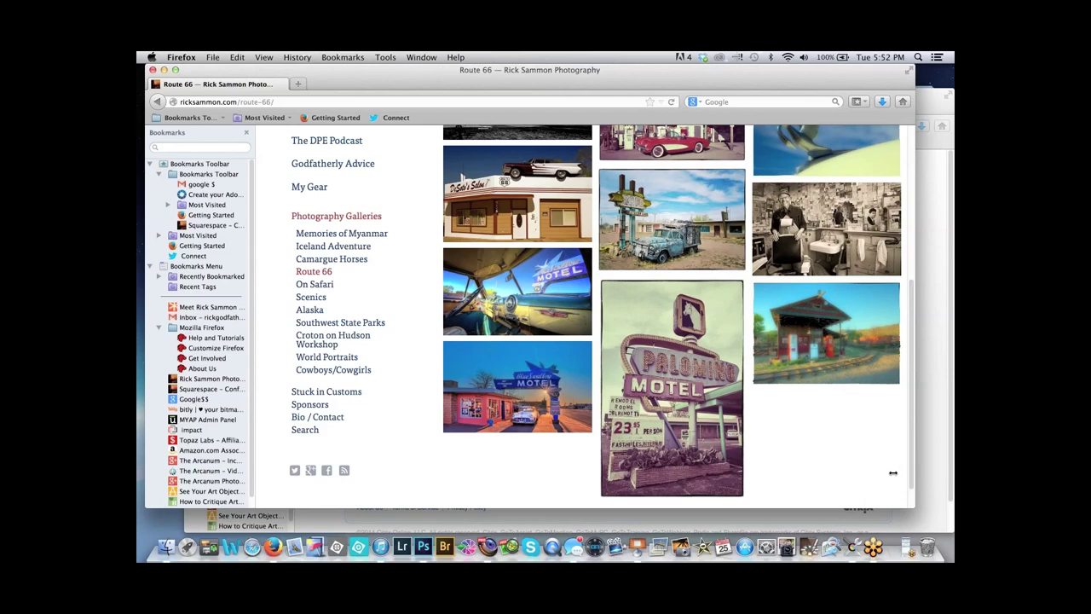
scroll(892, 475, down, 1)
scroll(891, 475, up, 5)
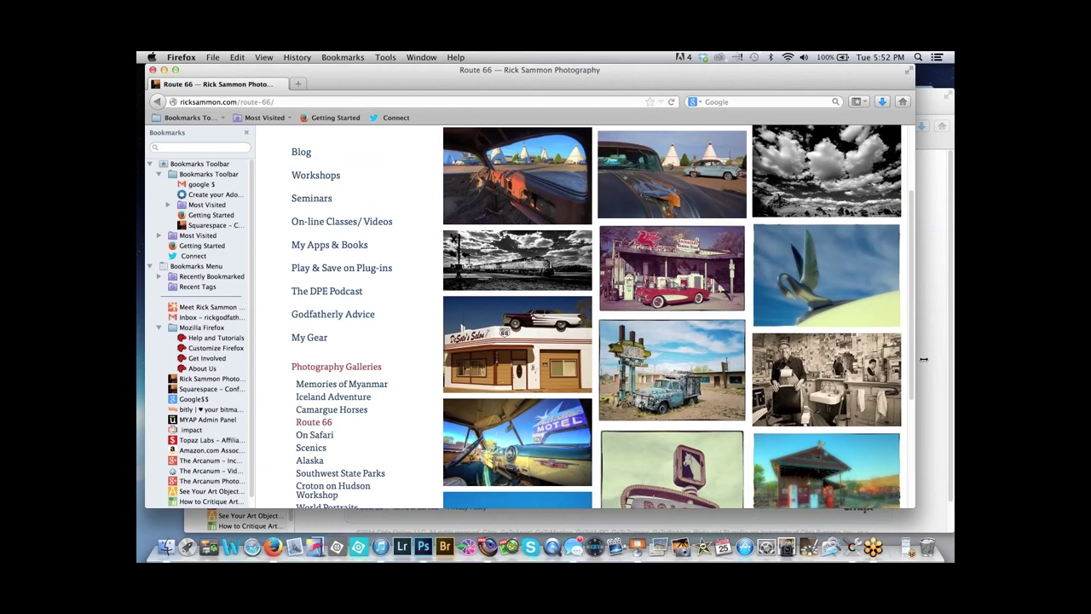
scroll(923, 359, up, 3)
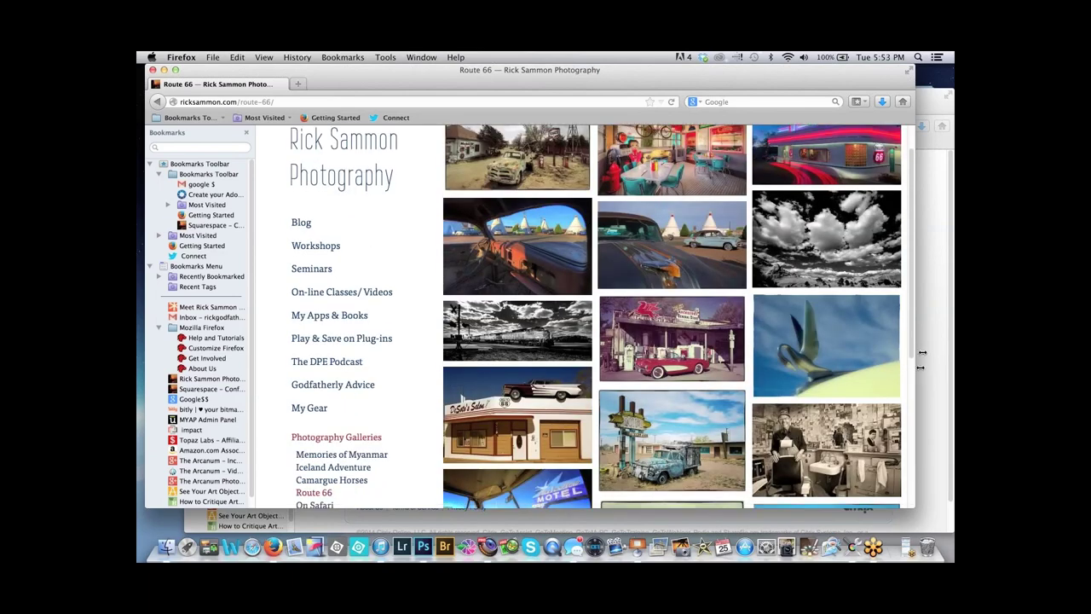
scroll(916, 366, down, 2)
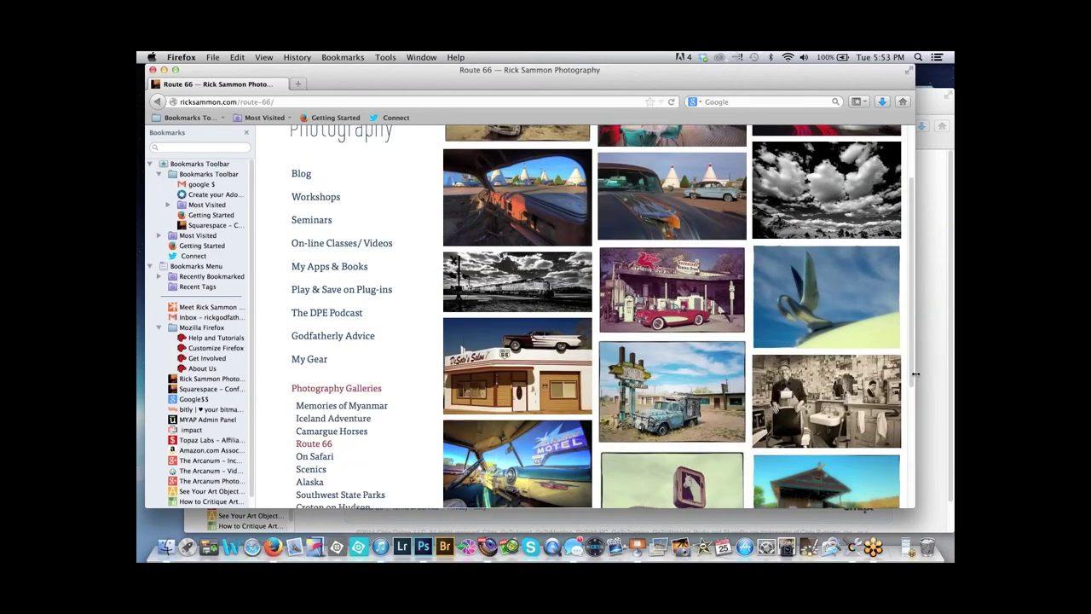
scroll(911, 387, down, 3)
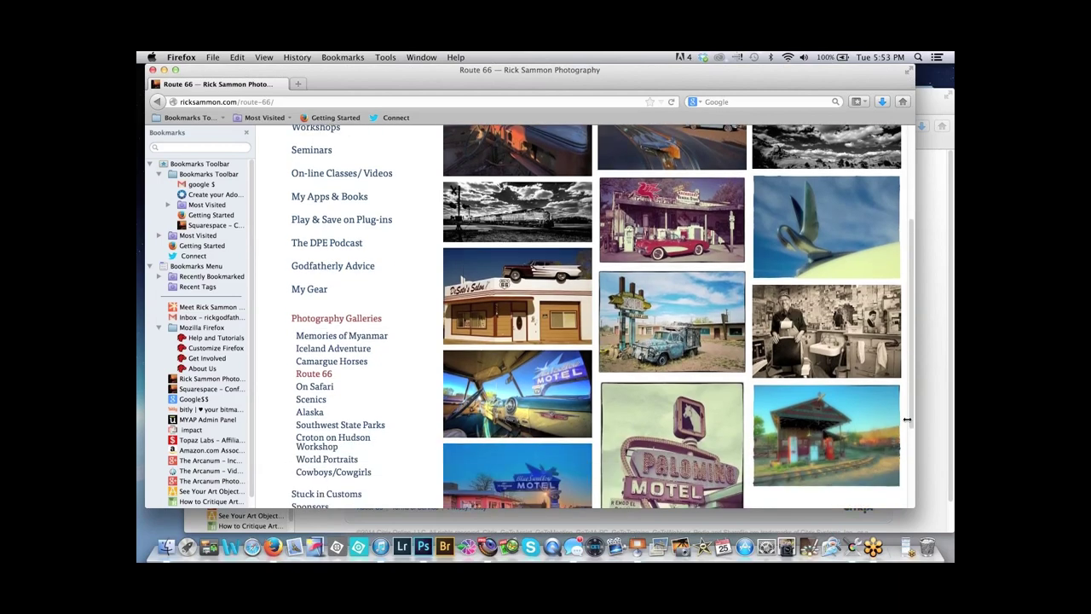
scroll(907, 419, down, 1)
scroll(907, 417, up, 4)
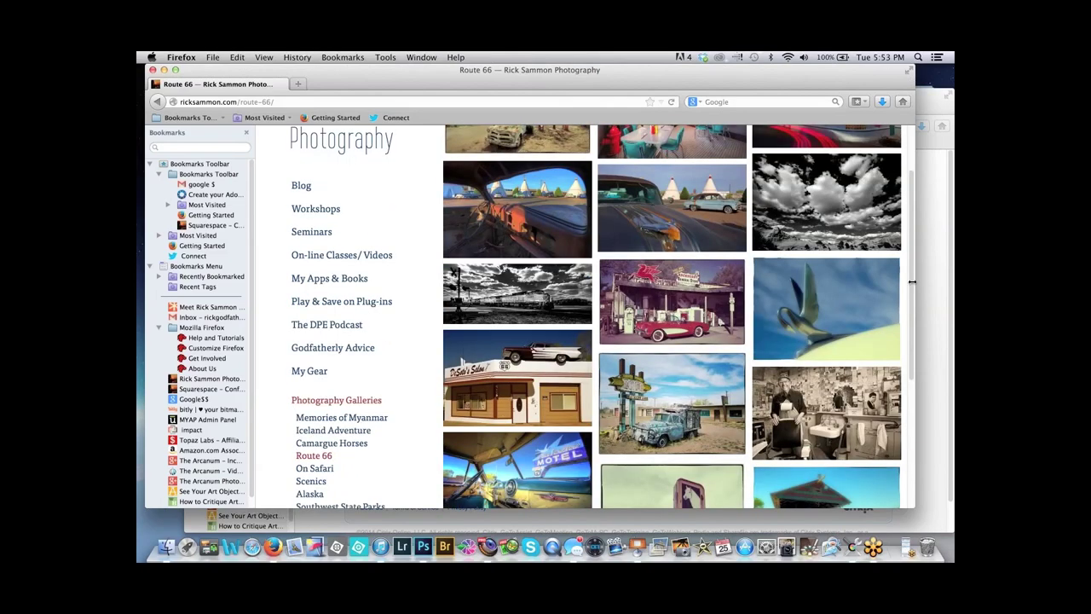
scroll(911, 299, up, 3)
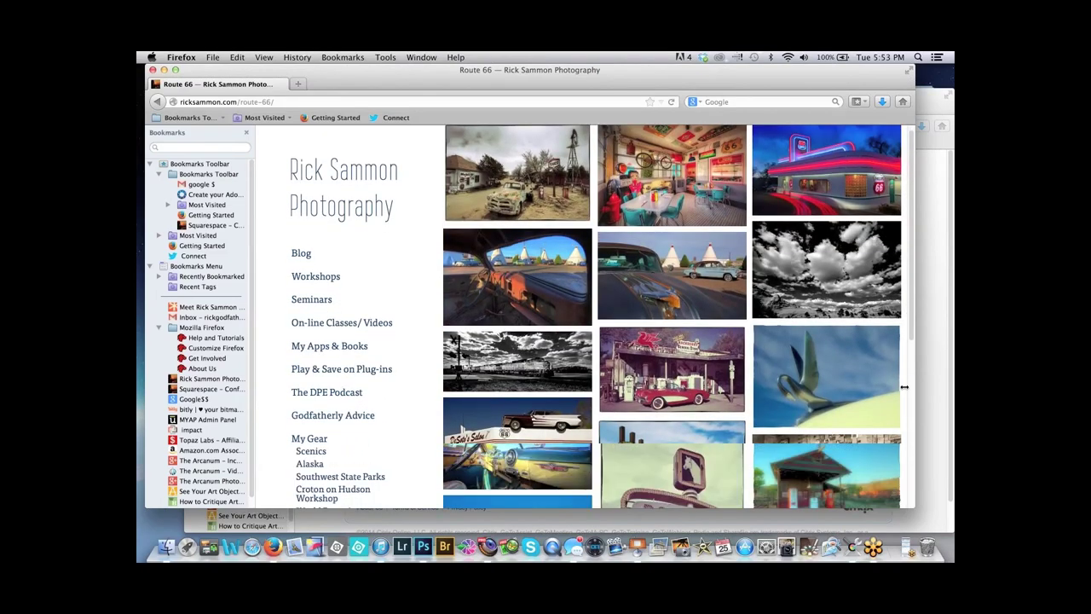
scroll(905, 358, down, 6)
scroll(900, 410, down, 1)
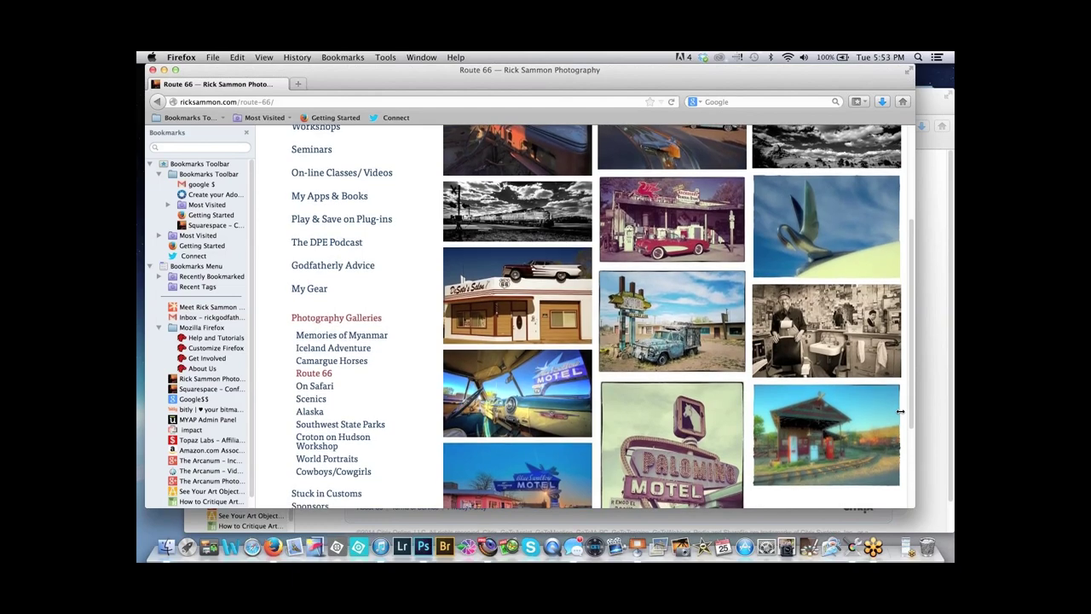
scroll(900, 411, up, 4)
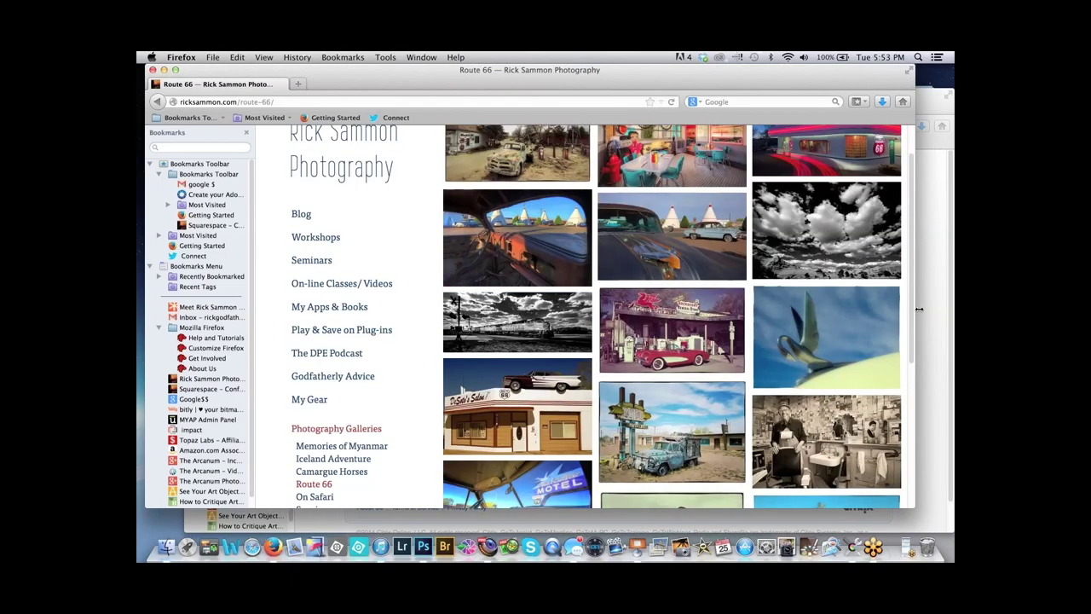
scroll(895, 335, up, 2)
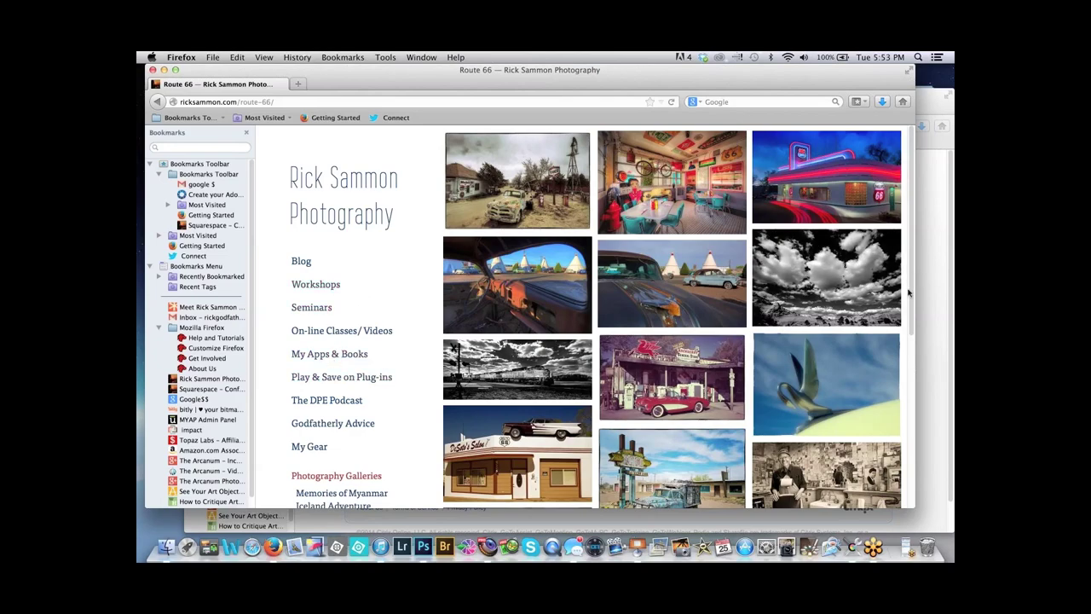
Open the Alaska gallery and look through its eagle, whale and iceberg thumbnails
scroll(886, 378, down, 1)
scroll(886, 377, down, 5)
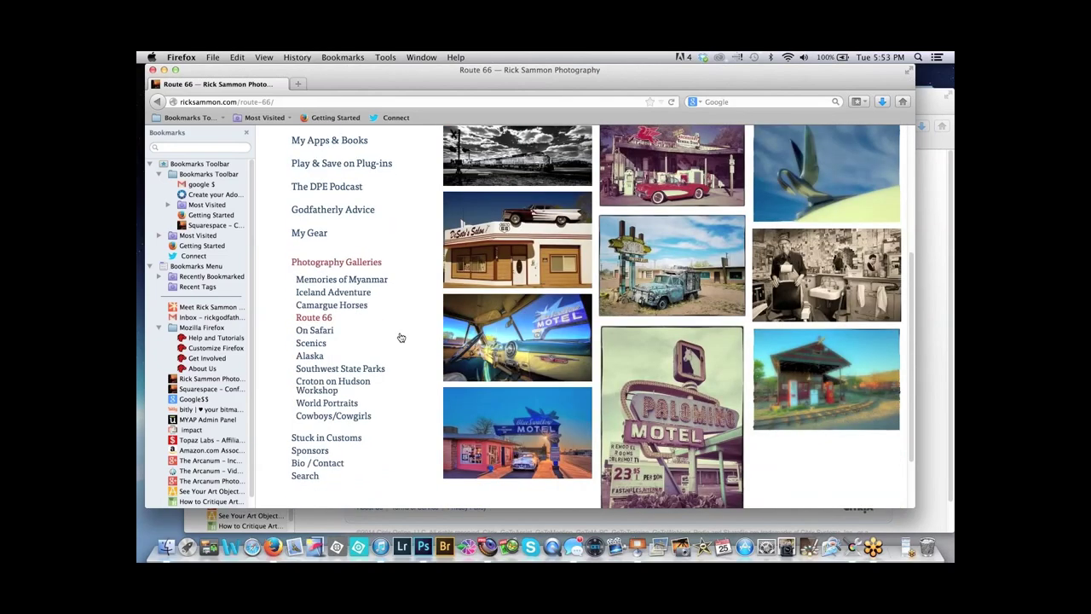
click(397, 336)
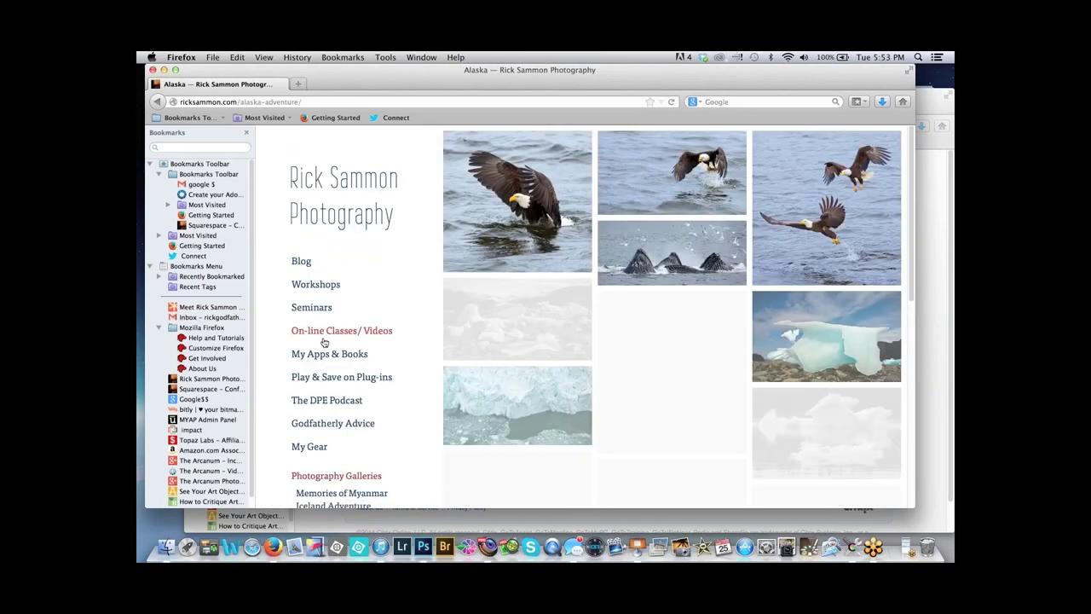
scroll(908, 294, down, 1)
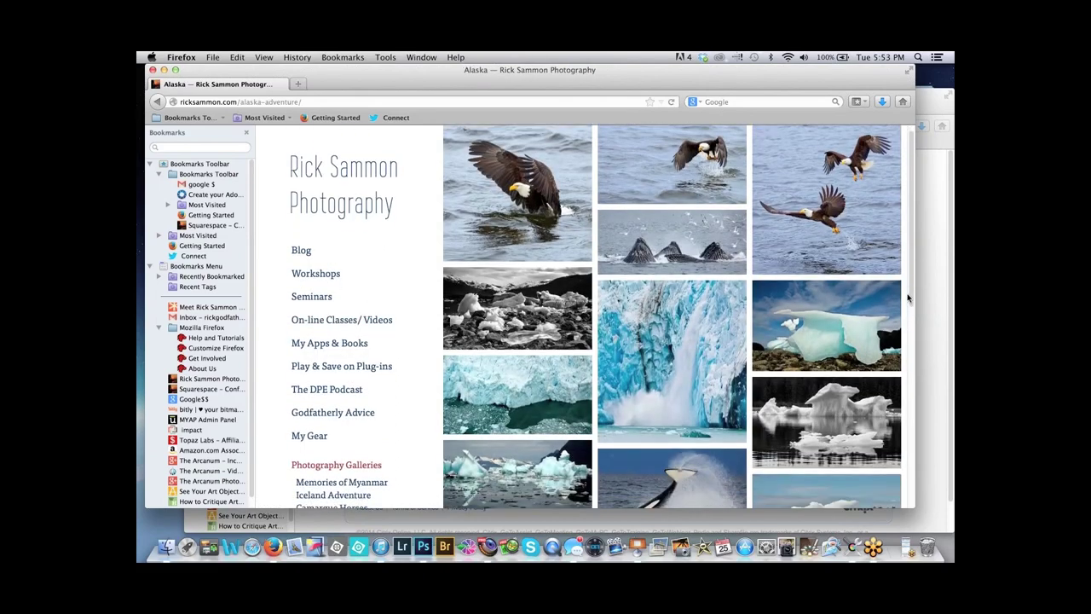
scroll(909, 297, up, 1)
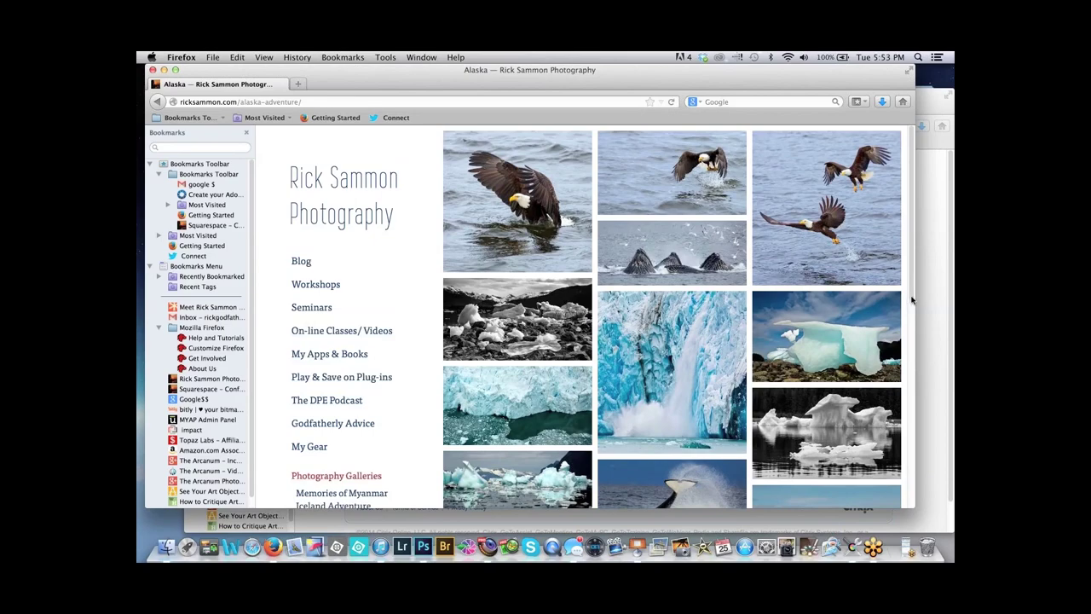
scroll(902, 360, down, 5)
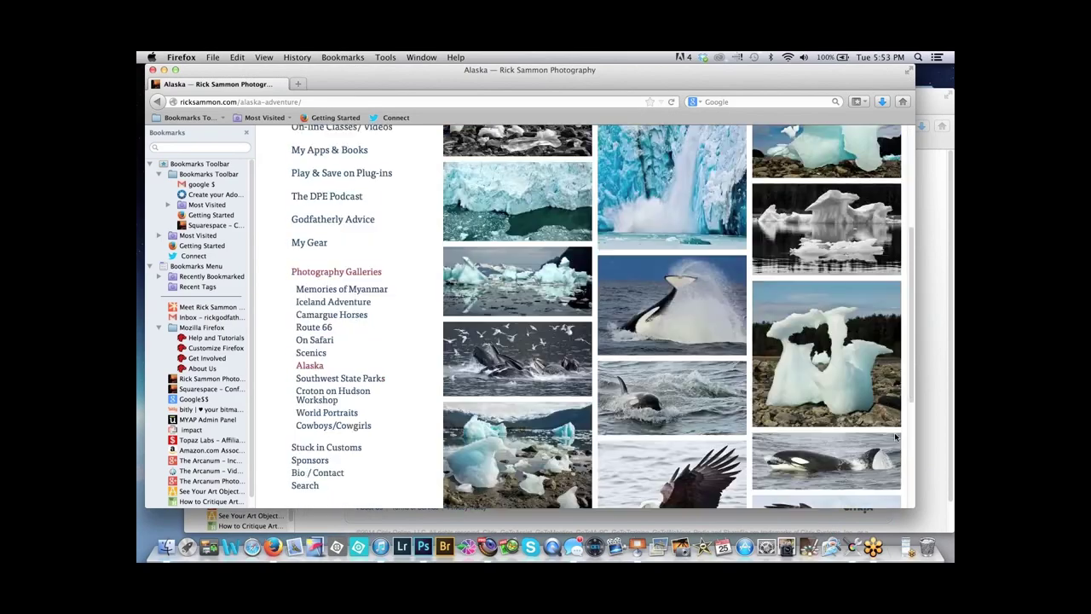
scroll(895, 437, down, 3)
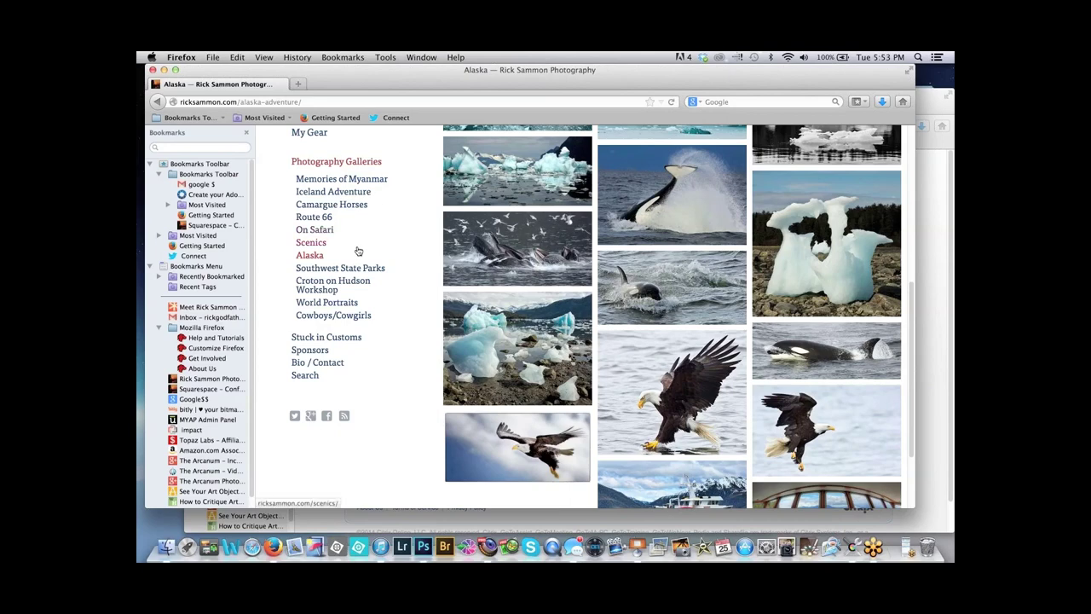
Open the Southwest State Parks gallery and enlarge the photo of silhouetted rock formations with the crescent moon
click(345, 268)
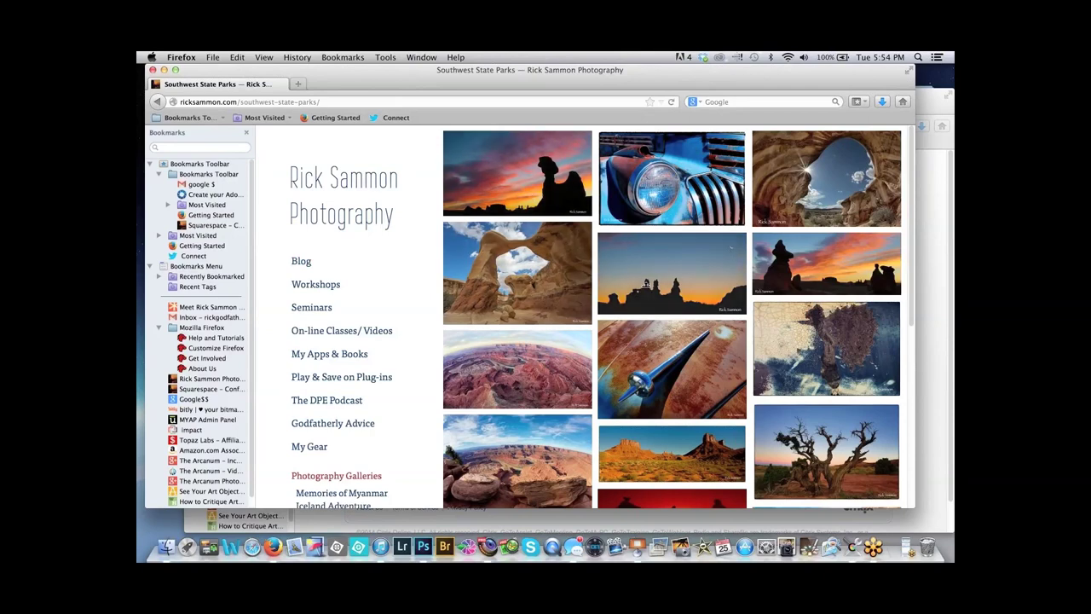
click(641, 294)
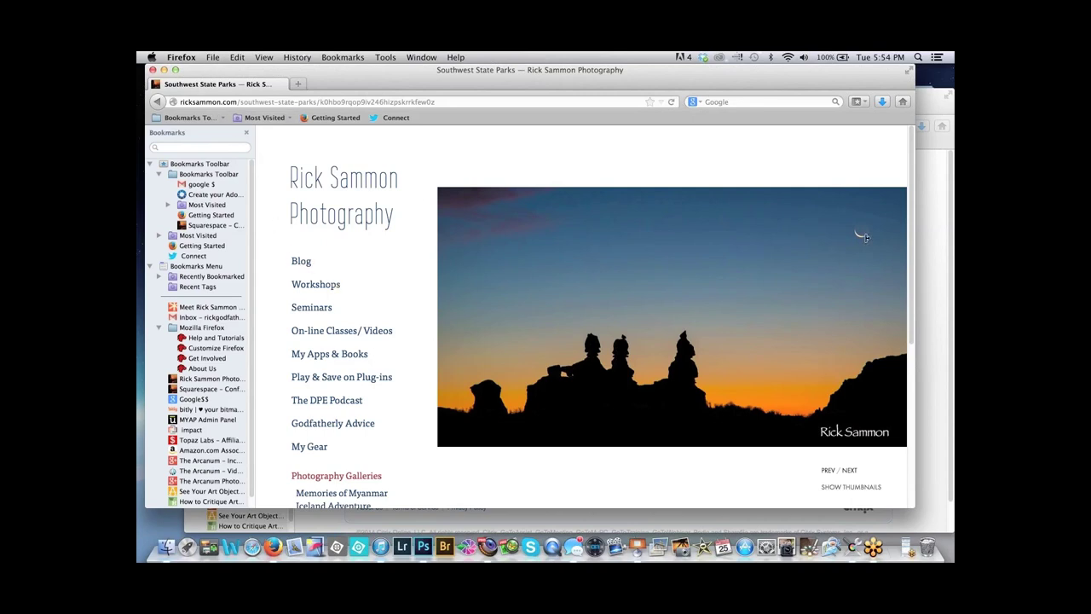
Open the Iceland Adventure gallery, browse its thumbnails and view the color photo of the turquoise waterfall river enlarged
scroll(909, 279, down, 1)
scroll(909, 278, down, 5)
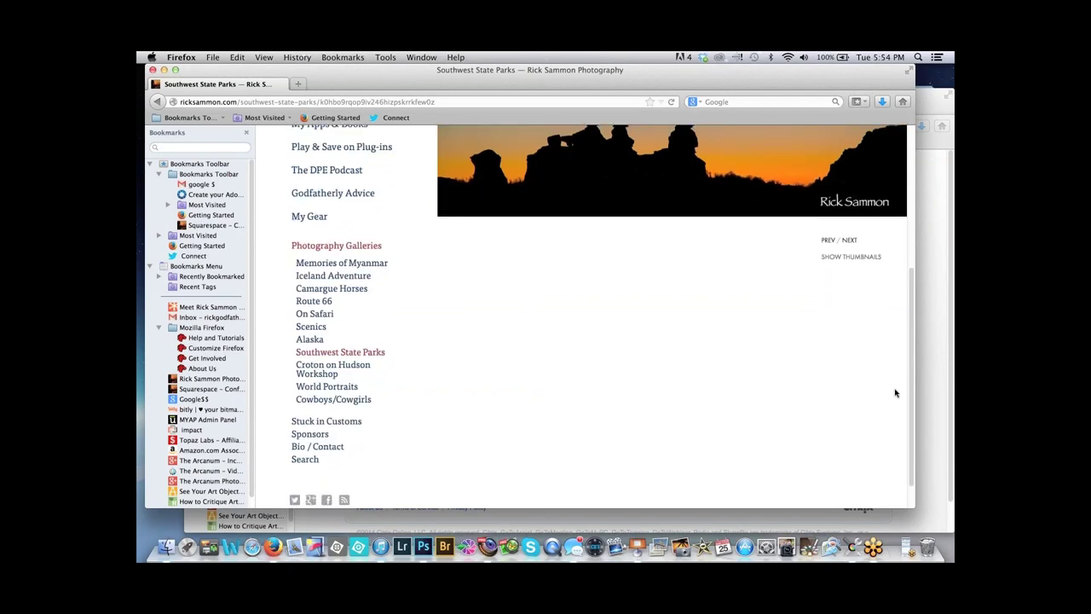
scroll(895, 393, down, 1)
scroll(895, 395, down, 2)
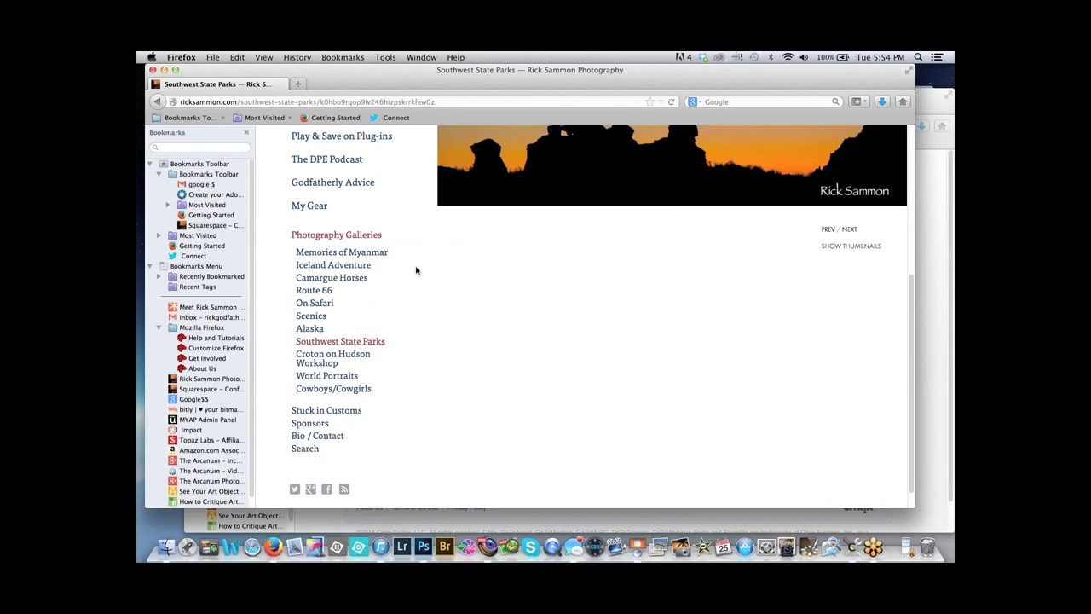
click(334, 266)
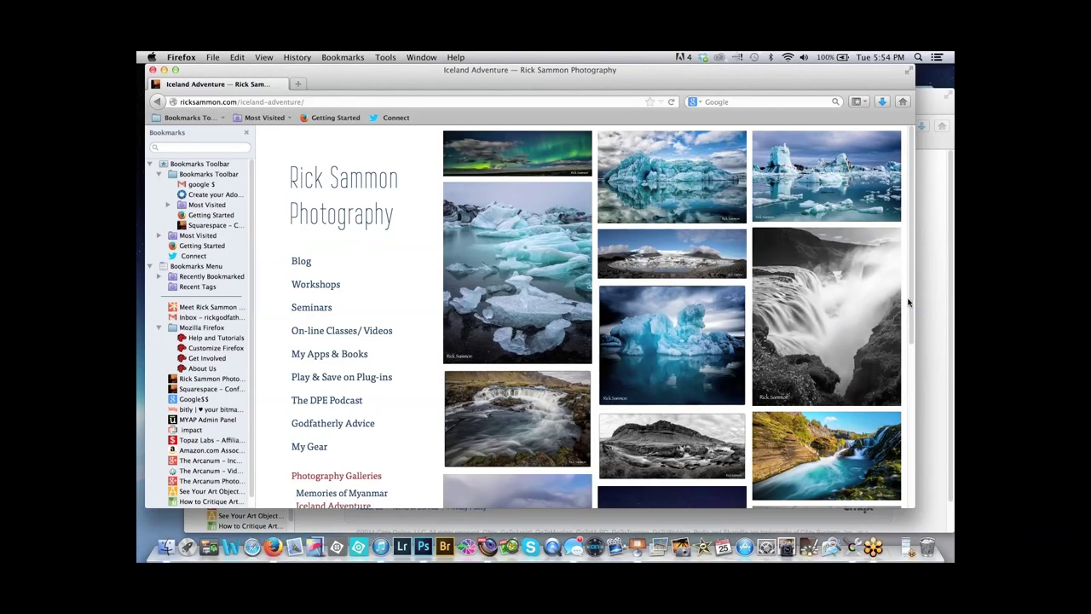
scroll(580, 292, down, 2)
scroll(580, 292, down, 3)
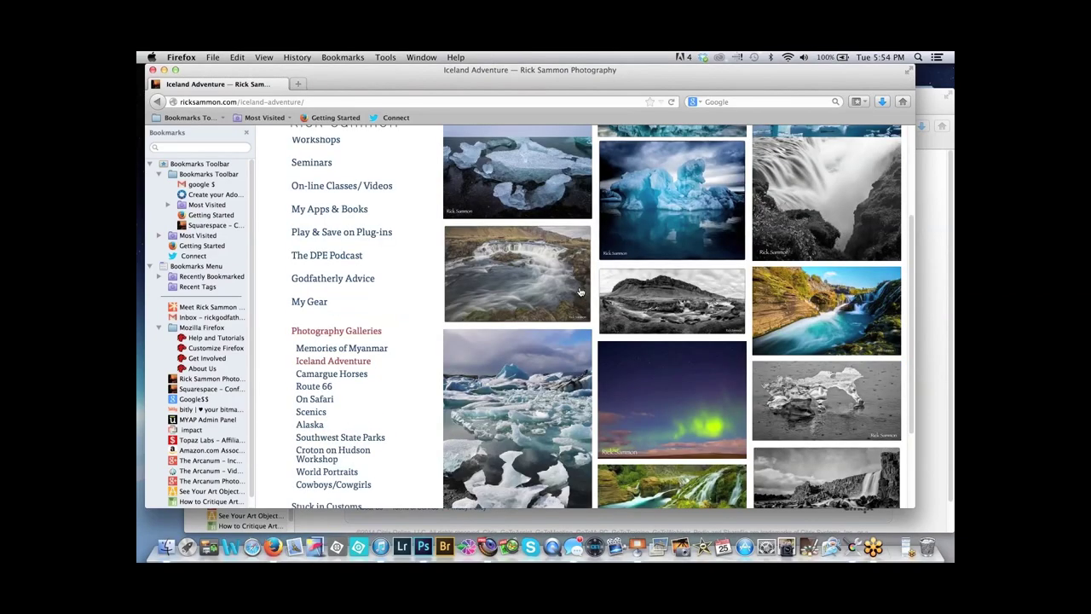
click(838, 347)
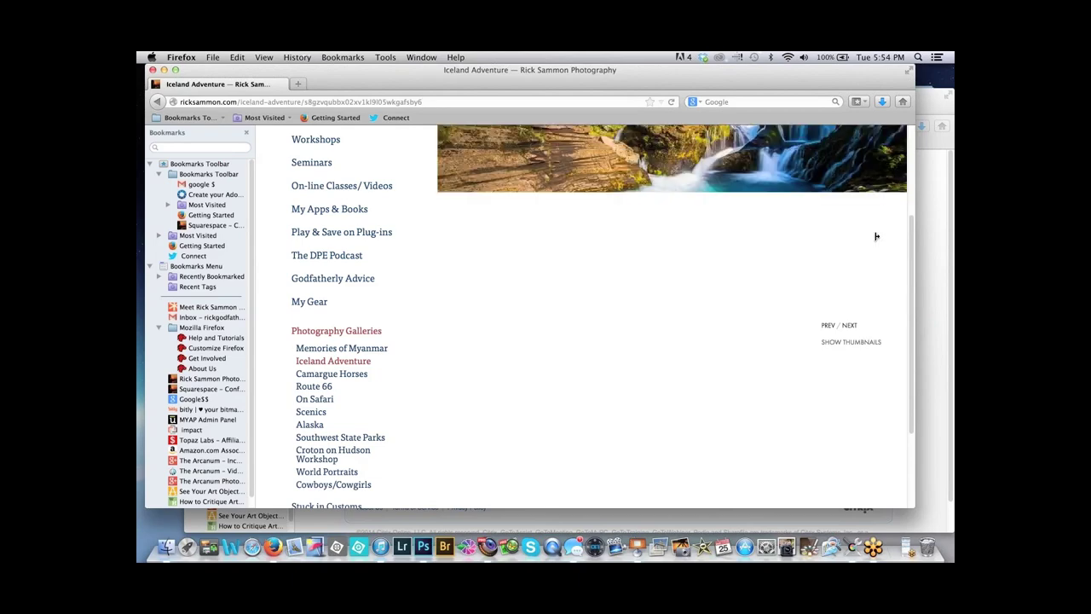
scroll(904, 170, up, 3)
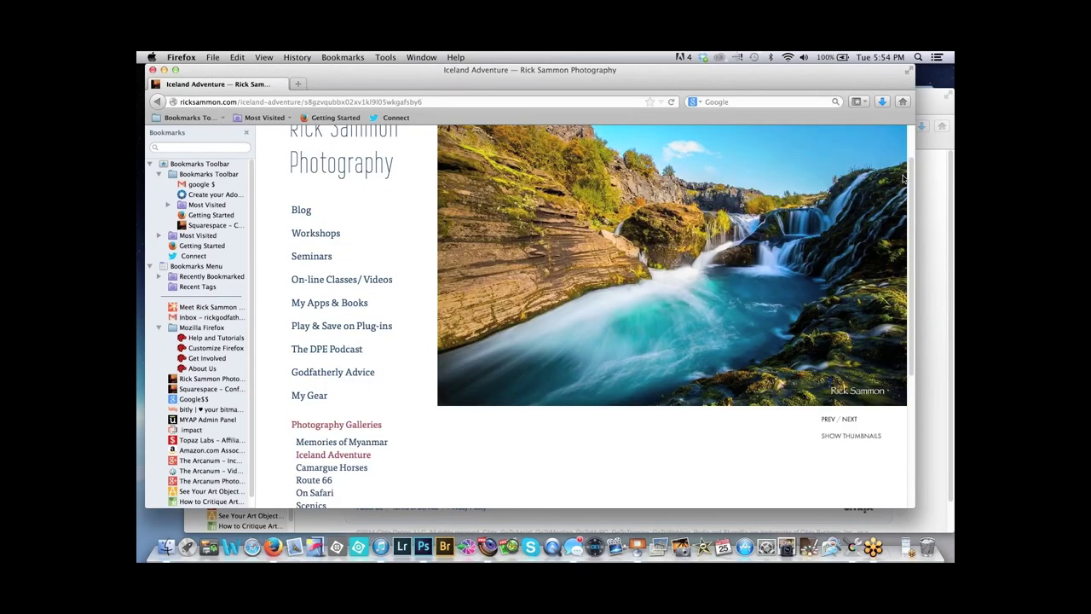
Open the photographer's Google+ profile from the website's social links and look through the posts down to the black-and-white cowboy guitarist photo
scroll(714, 343, down, 5)
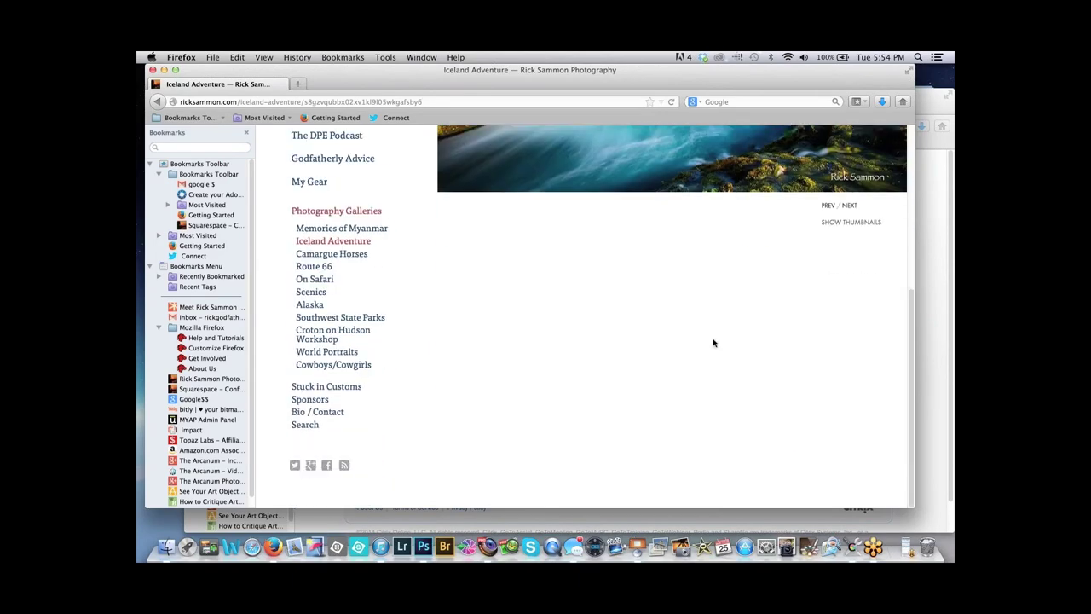
click(311, 466)
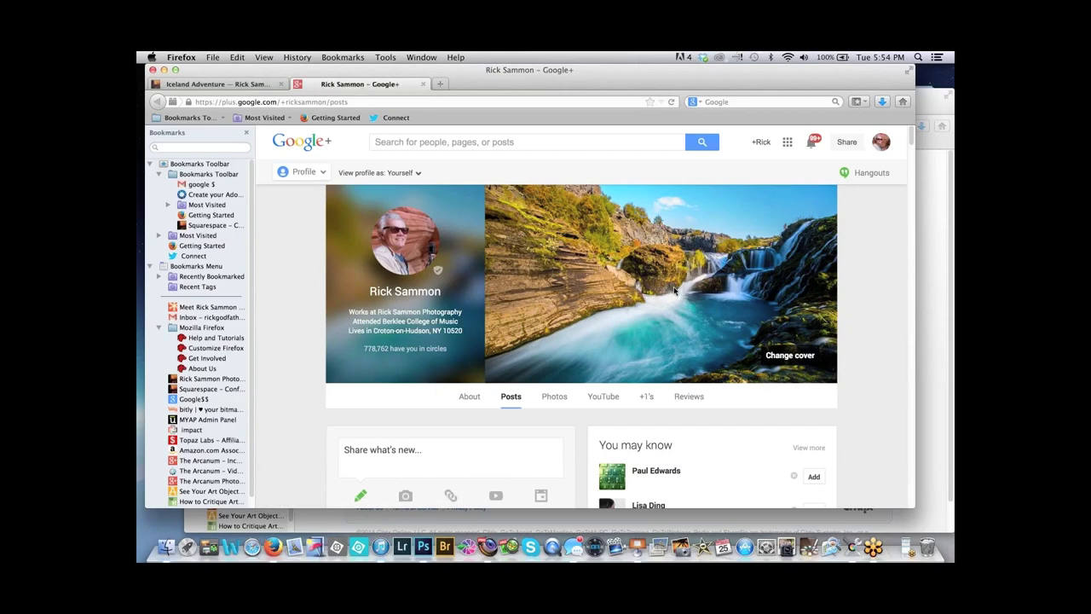
drag(908, 139, 902, 165)
scroll(780, 269, down, 5)
scroll(780, 269, down, 2)
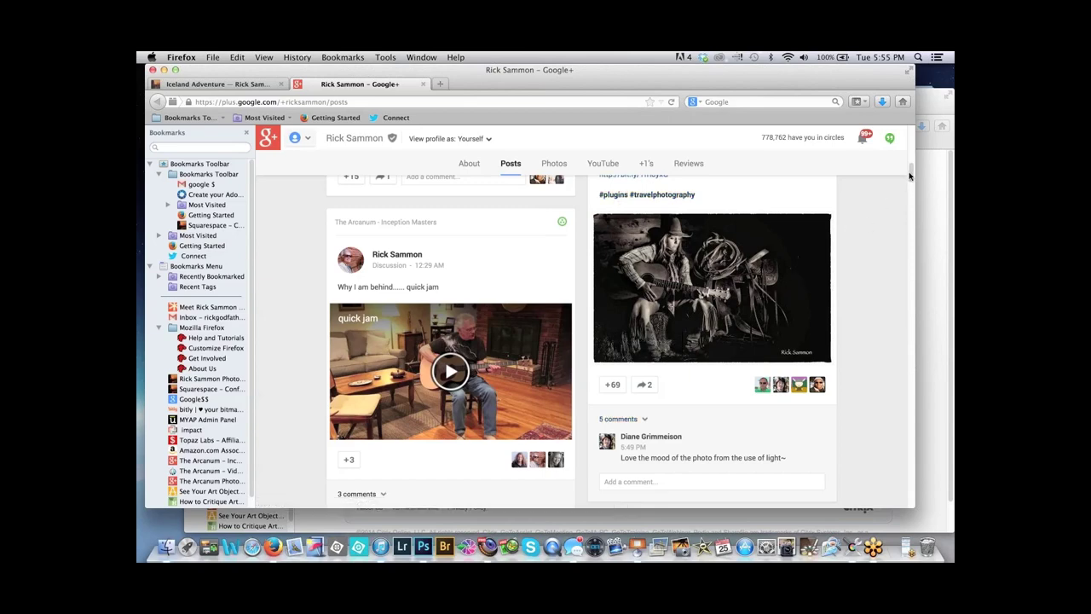
scroll(909, 178, down, 1)
scroll(908, 177, down, 2)
scroll(908, 176, up, 2)
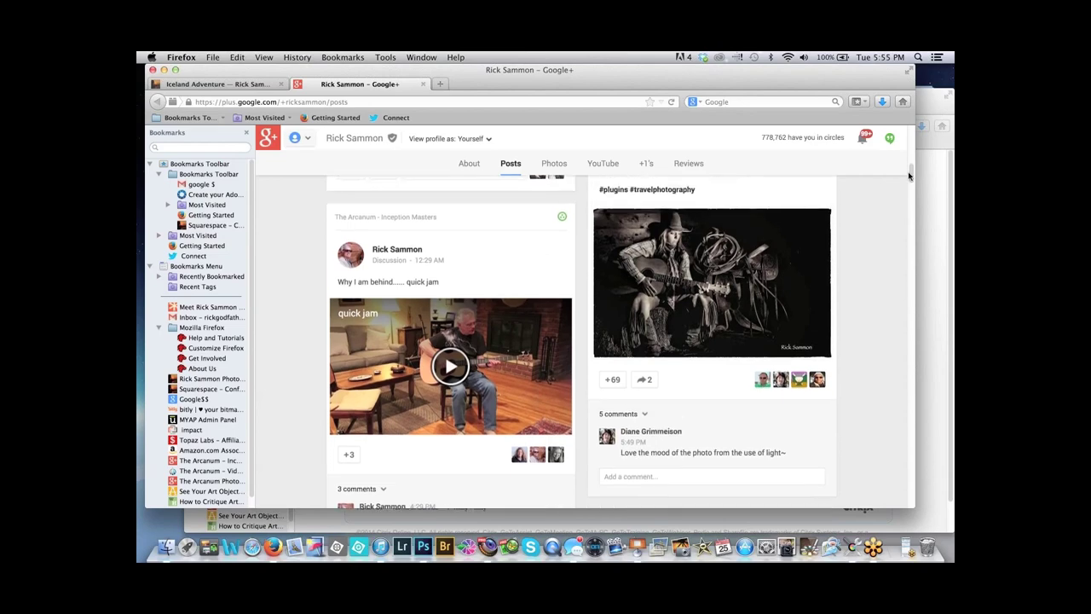
scroll(909, 175, down, 3)
scroll(907, 176, up, 3)
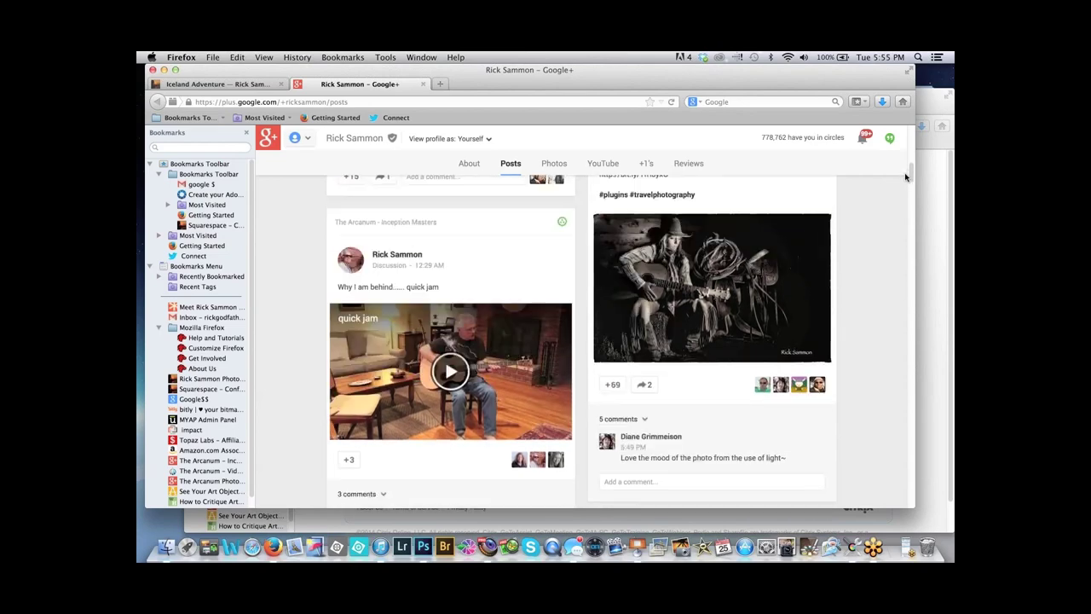
scroll(906, 177, down, 1)
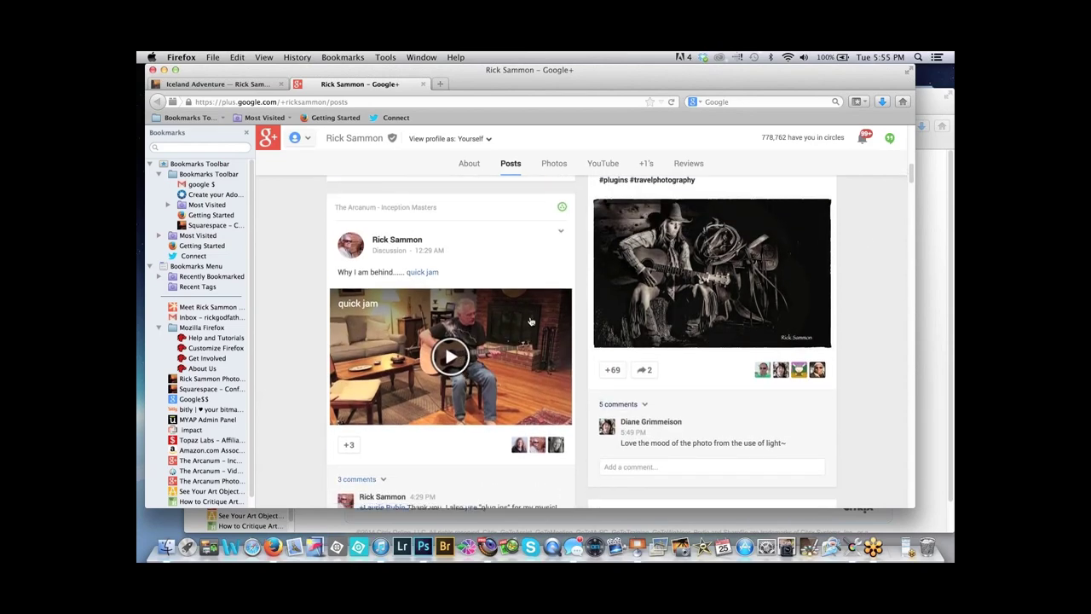
scroll(909, 194, up, 1)
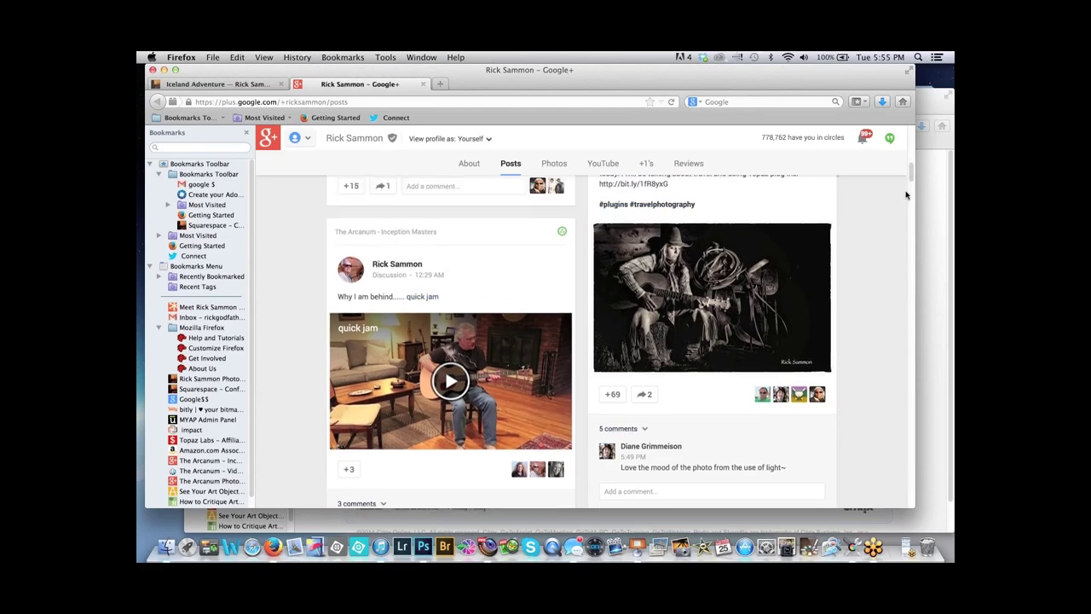
Find the post about staying young further down the Google+ profile and open its band photo enlarged
scroll(905, 201, down, 5)
scroll(906, 201, down, 7)
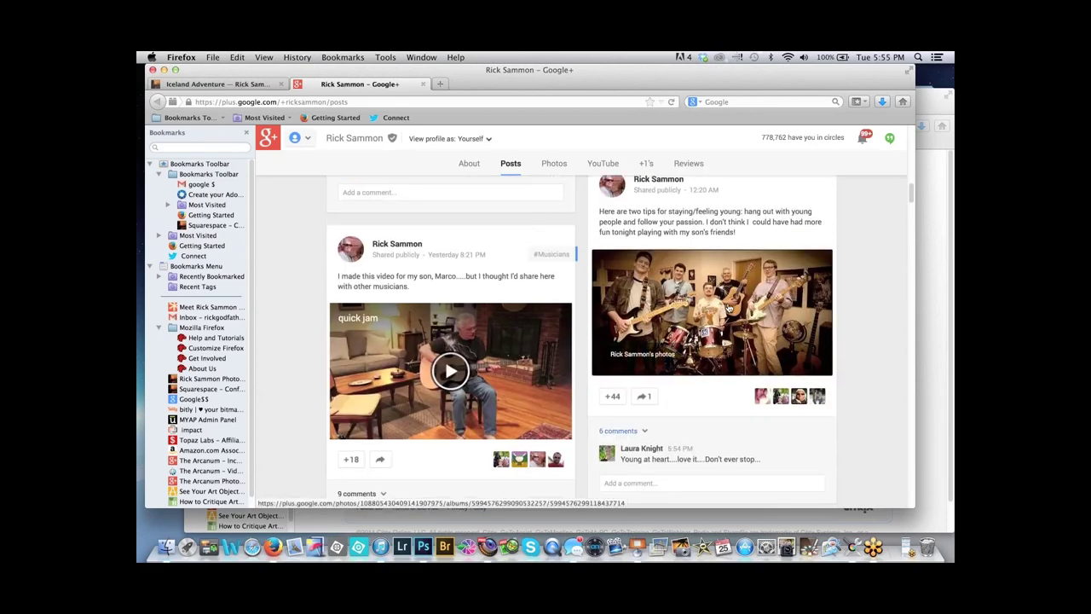
click(730, 310)
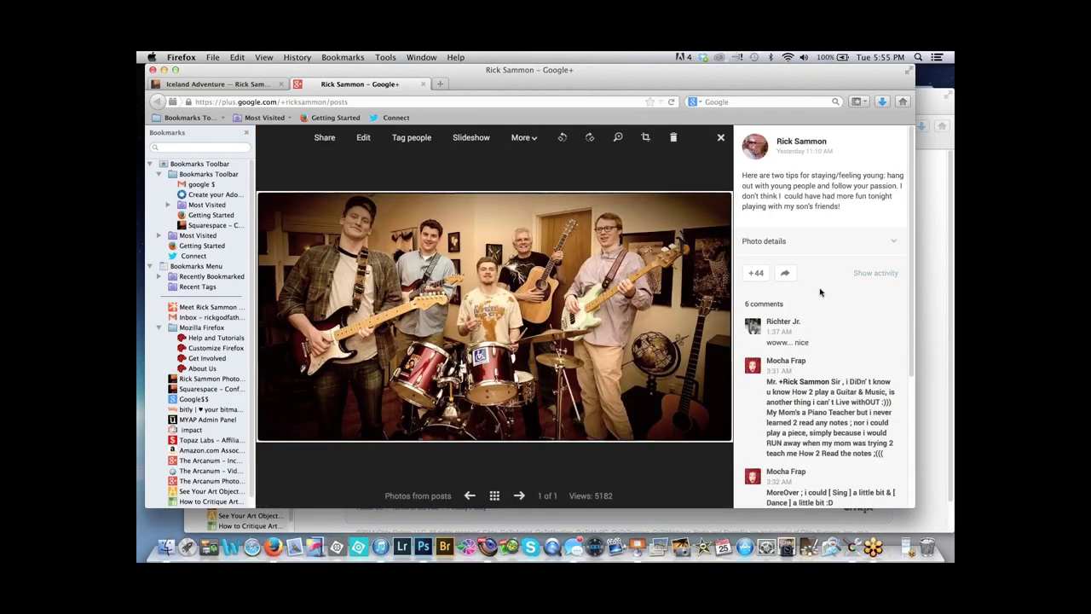
Close the Google+ browser window and open 3a B&W.jpg from the New Topaz folder in Photoshop
click(153, 71)
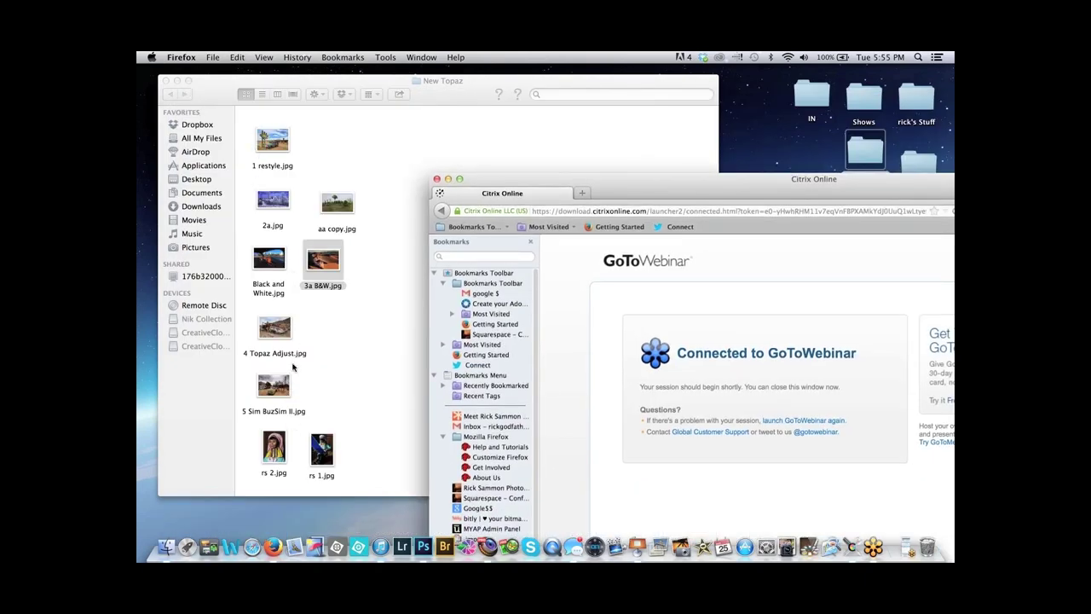
click(321, 264)
drag(322, 264, 423, 547)
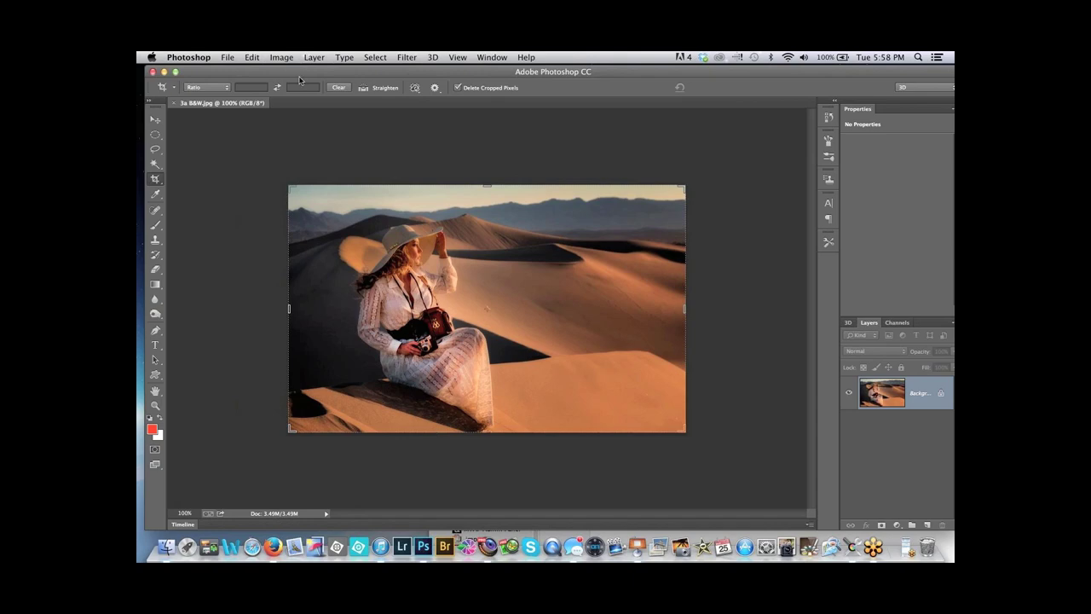
Close the dune portrait, open 2a.jpg from the New Topaz folder in Photoshop to view it, and close it again
click(153, 72)
click(154, 72)
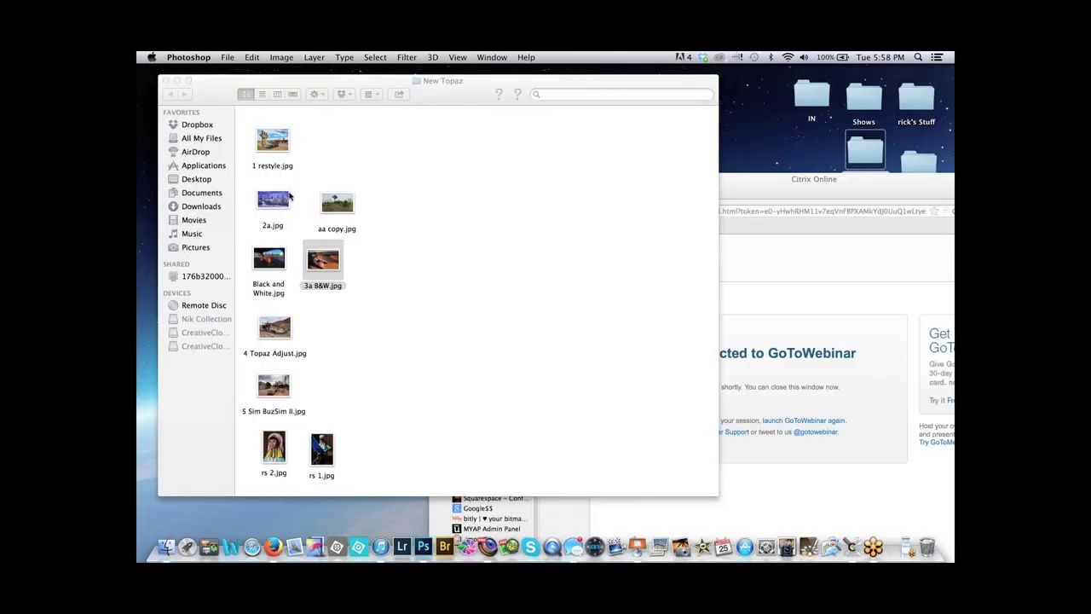
click(273, 201)
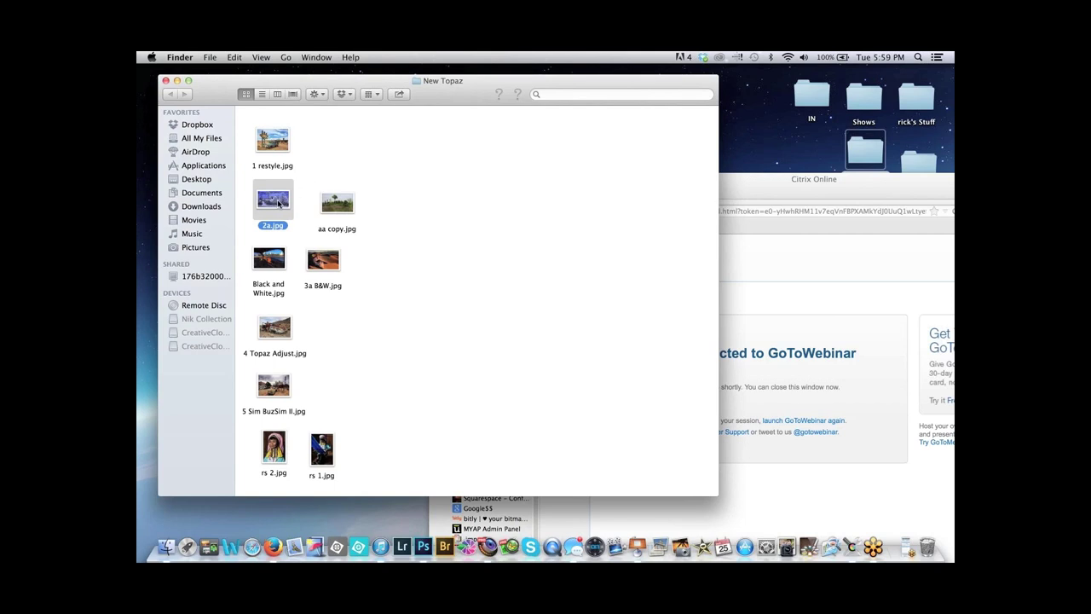
drag(280, 202, 423, 544)
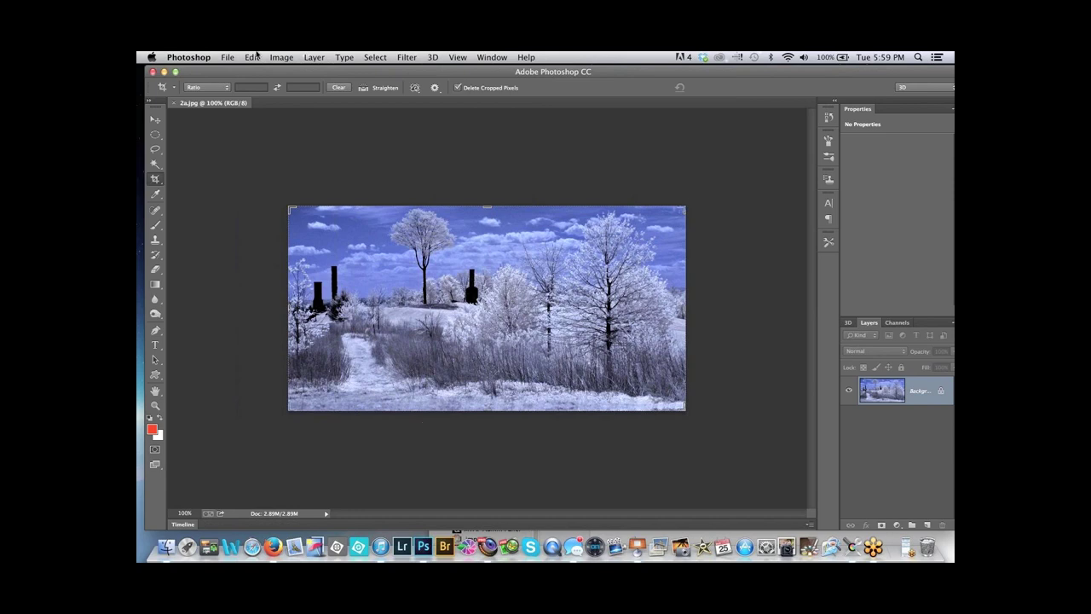
click(155, 73)
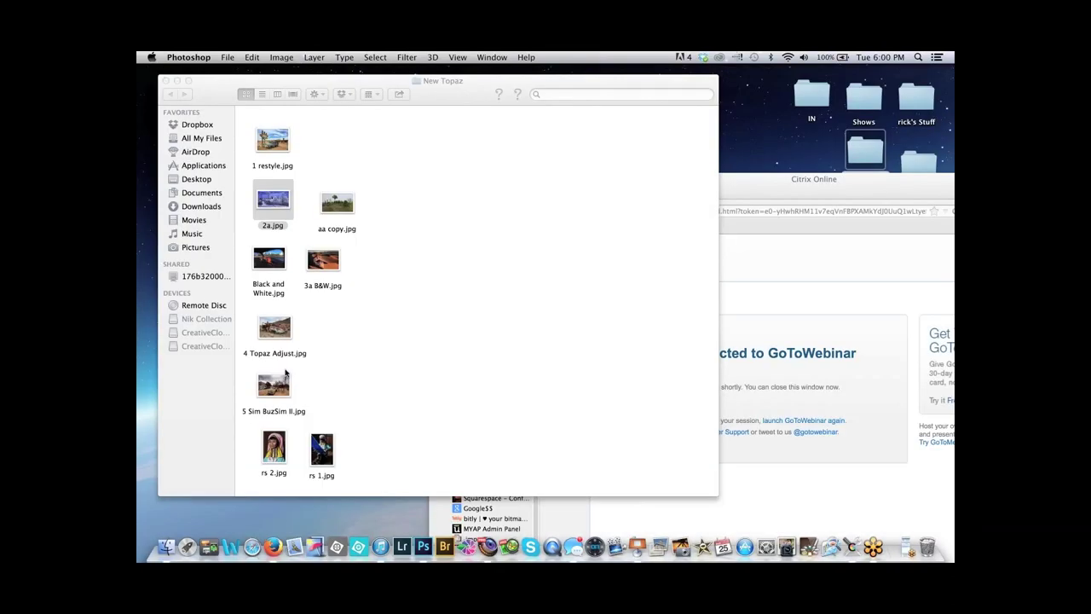
Open 3a B&W.jpg in Photoshop and launch the Topaz BW Effects 2 filter on it
drag(325, 263, 424, 550)
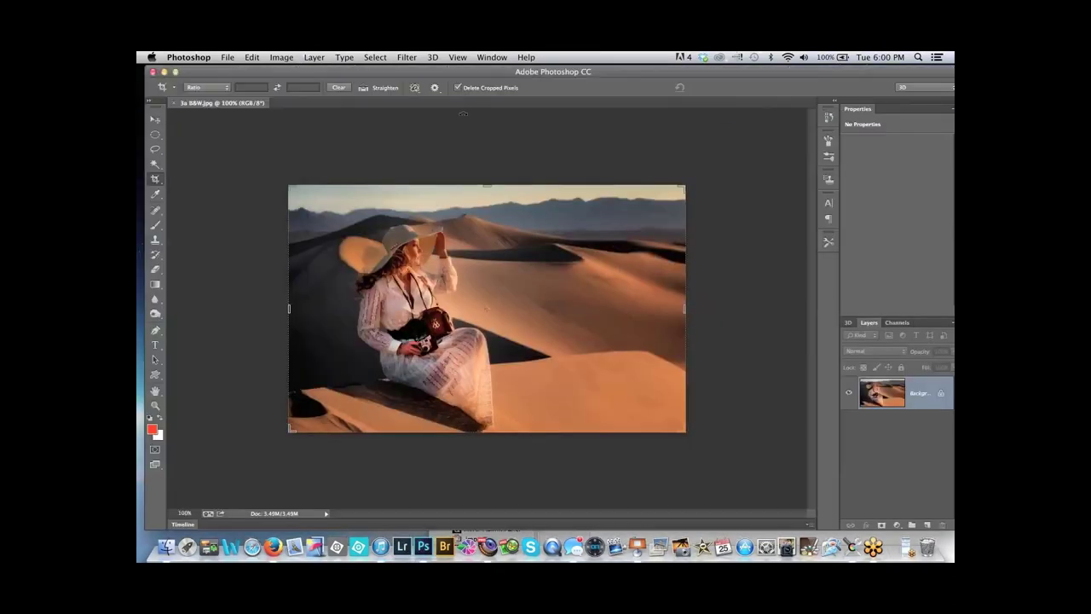
click(407, 57)
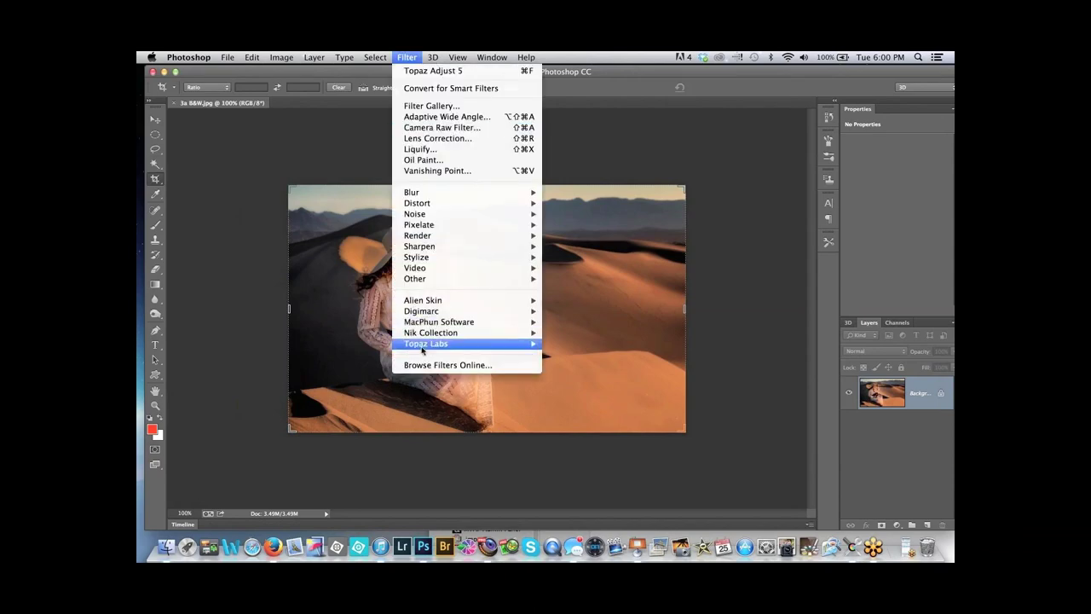
mouse_move(510, 343)
click(594, 354)
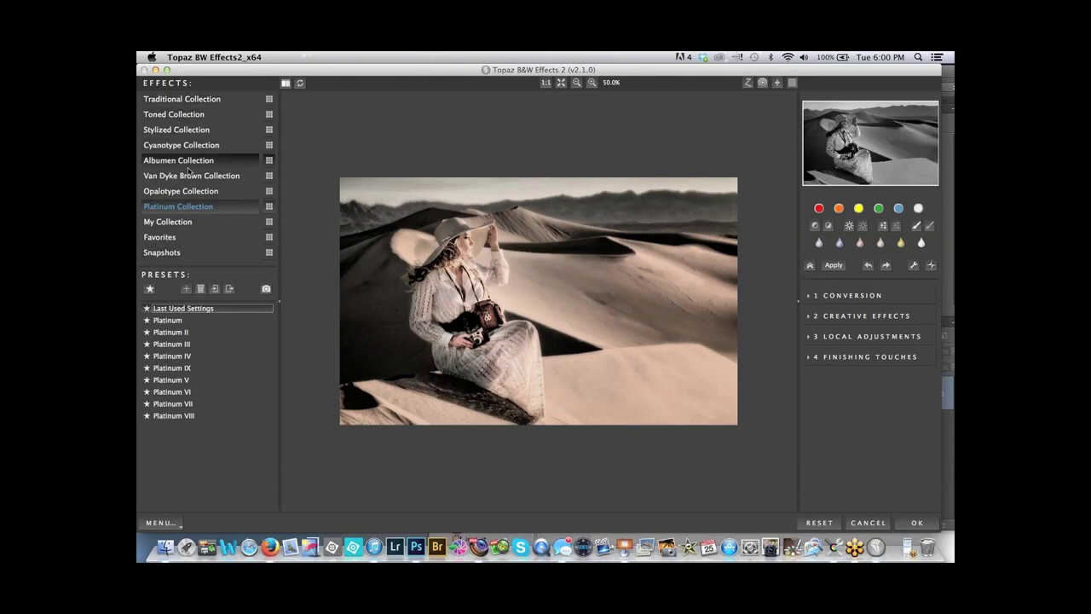
Switch the dune portrait to the Traditional Collection and try the red, blue and green color filters, ending on green
click(182, 207)
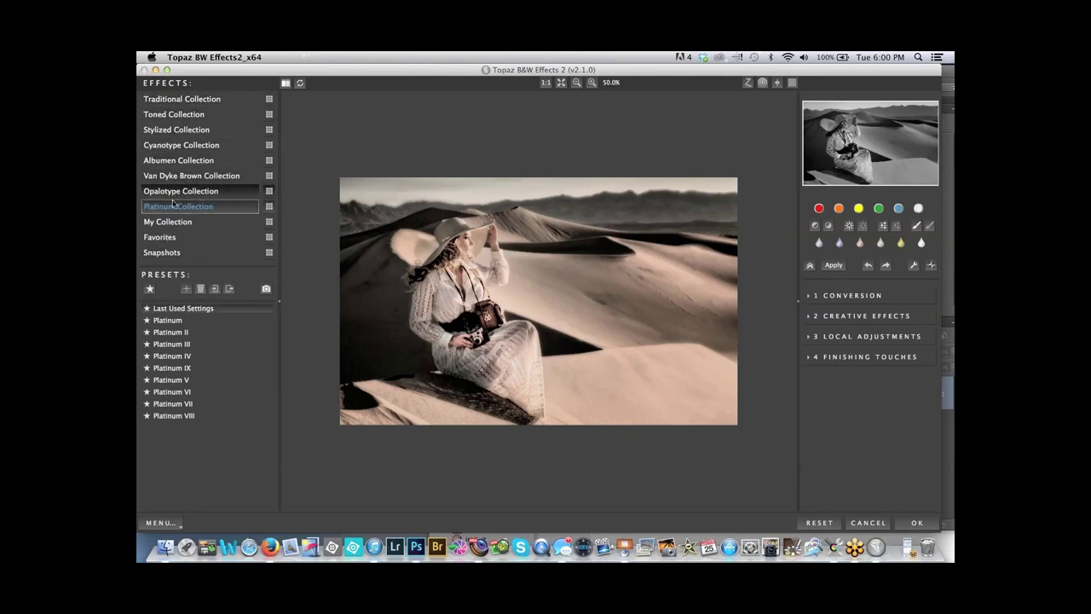
click(179, 100)
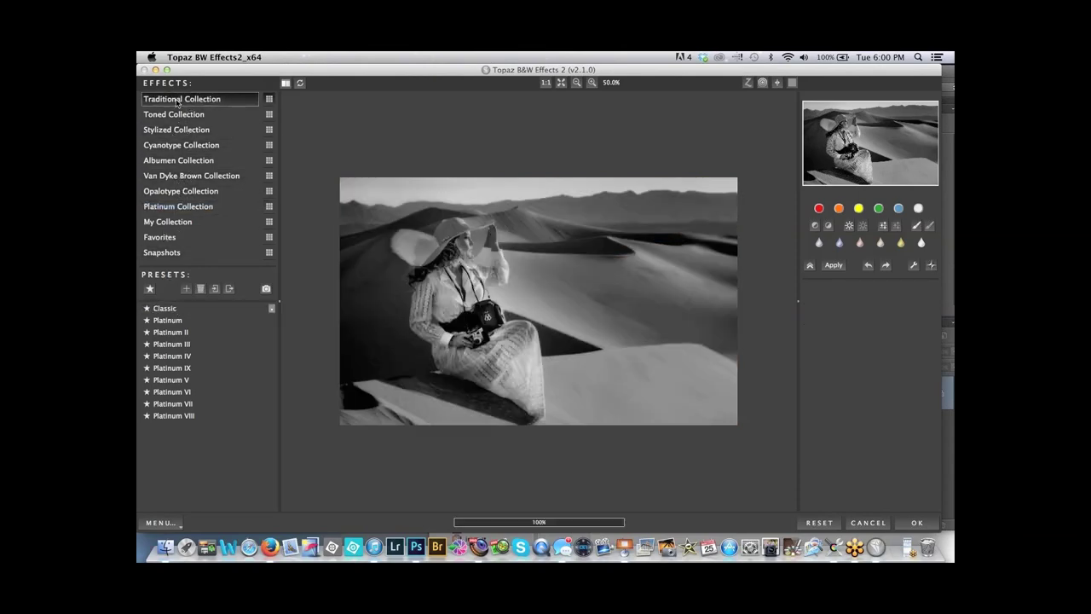
click(840, 210)
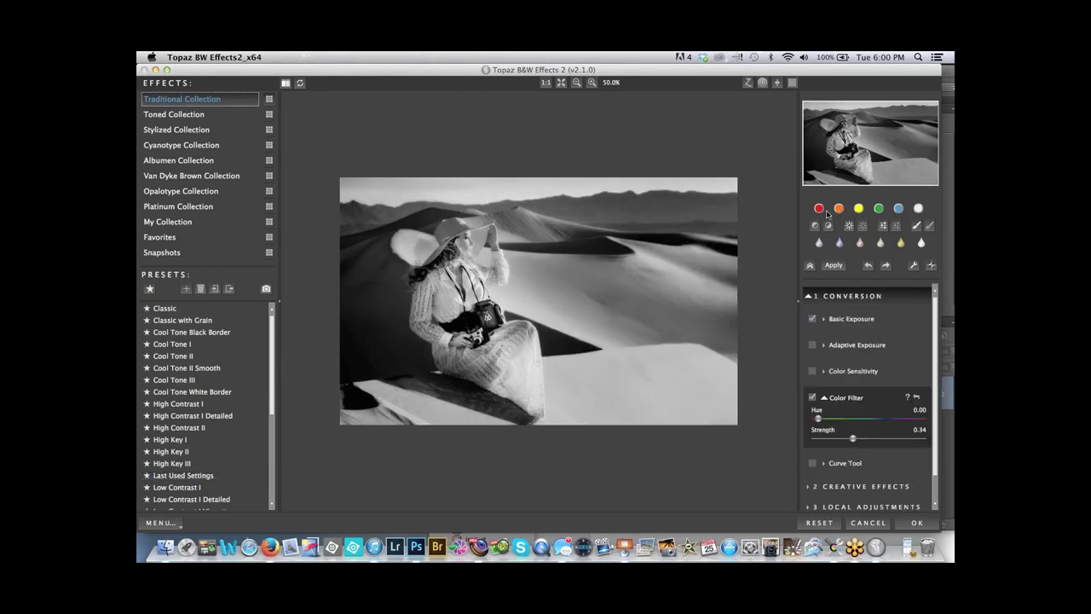
click(898, 211)
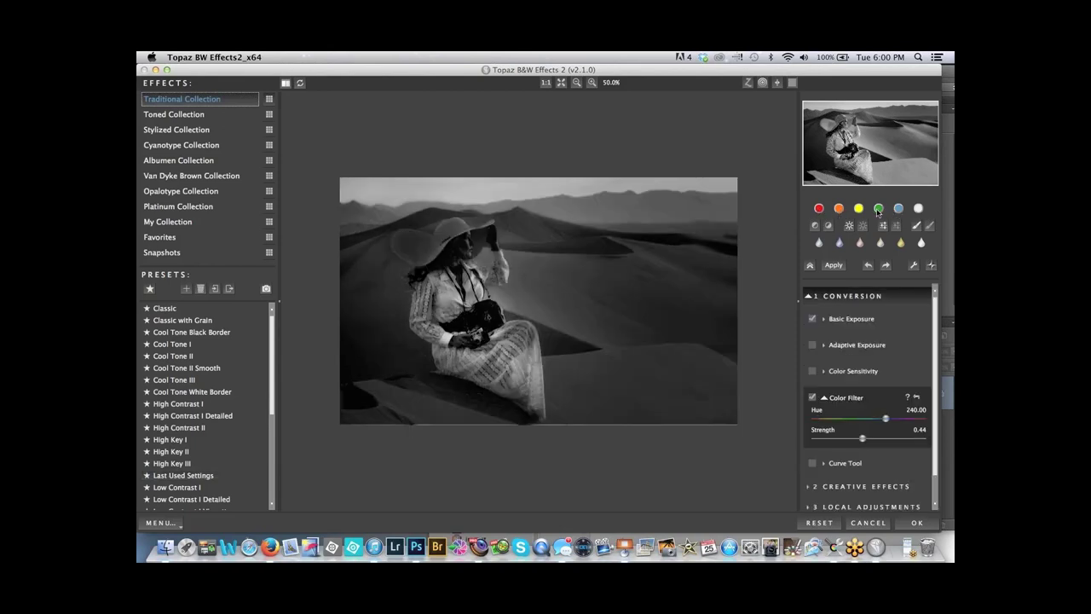
click(879, 209)
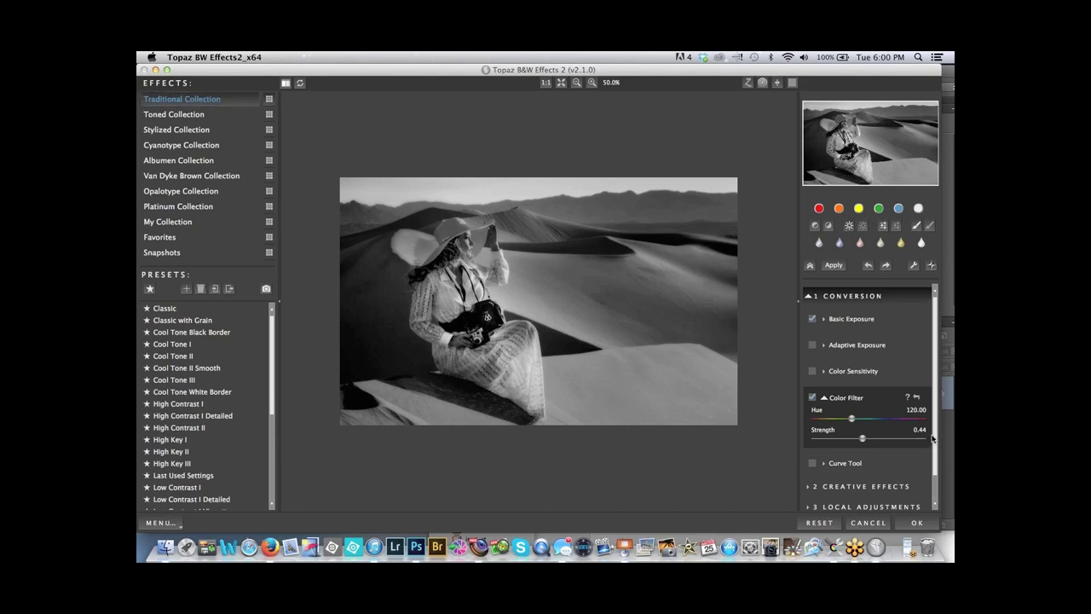
Try a border from the finishing touches on the dune portrait with border type Grungy BW 9, and cancel the filter
scroll(920, 477, down, 1)
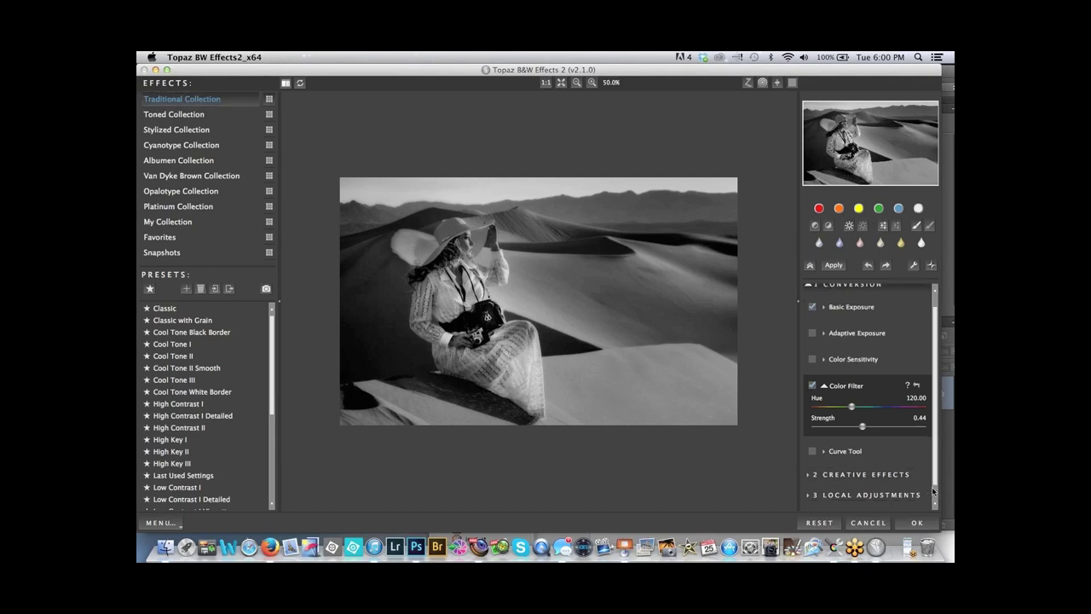
click(815, 502)
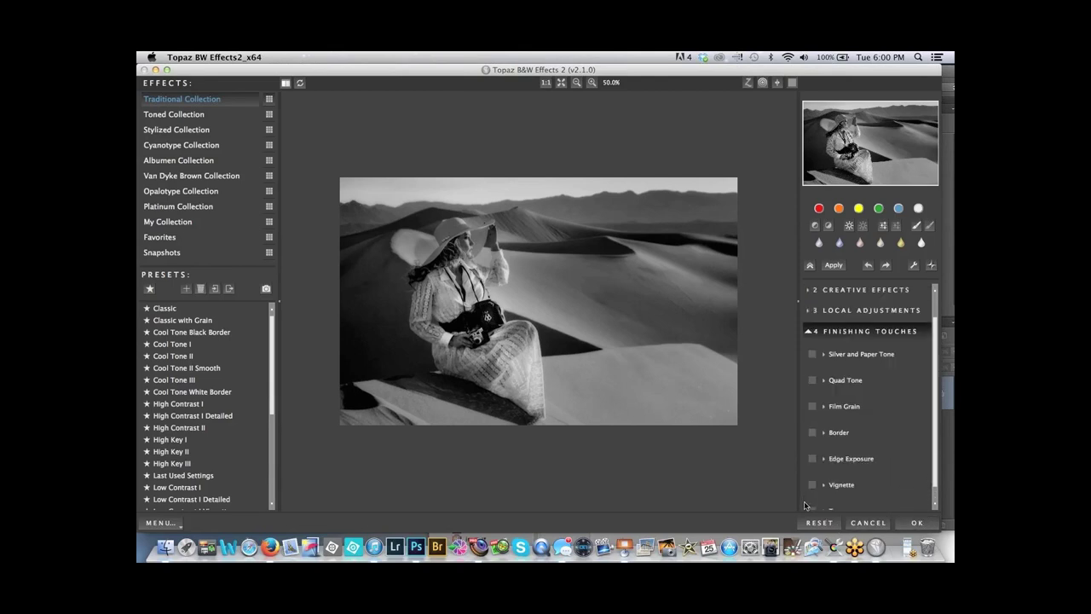
click(812, 432)
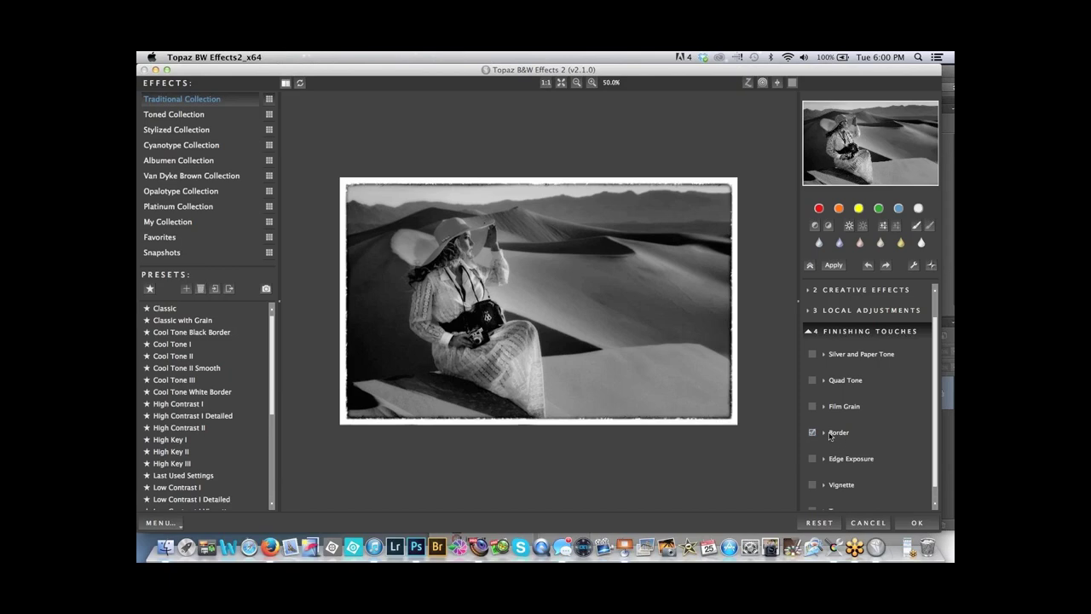
click(826, 433)
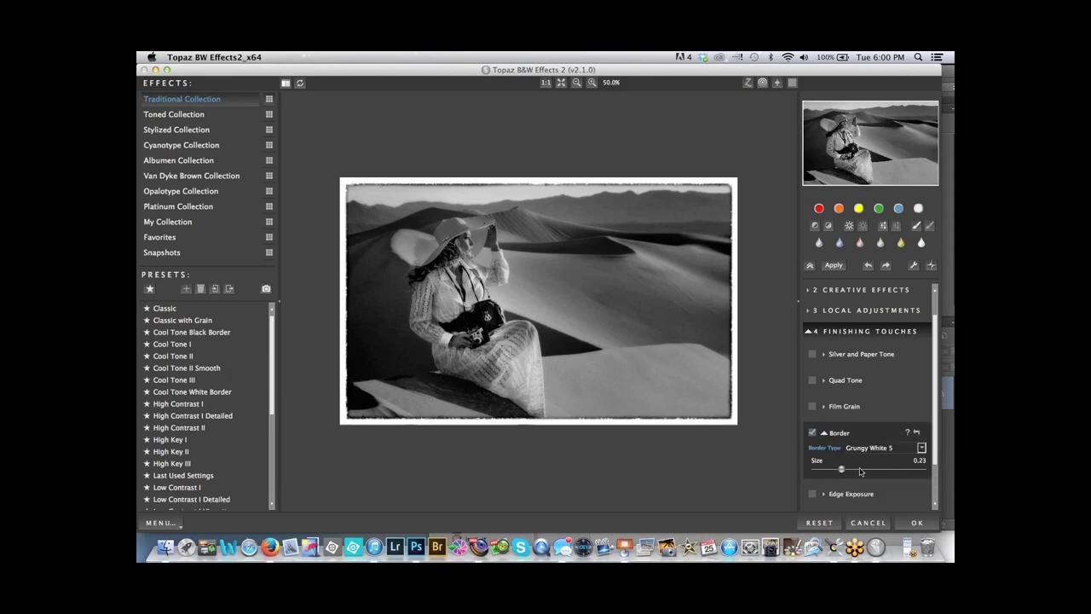
click(921, 448)
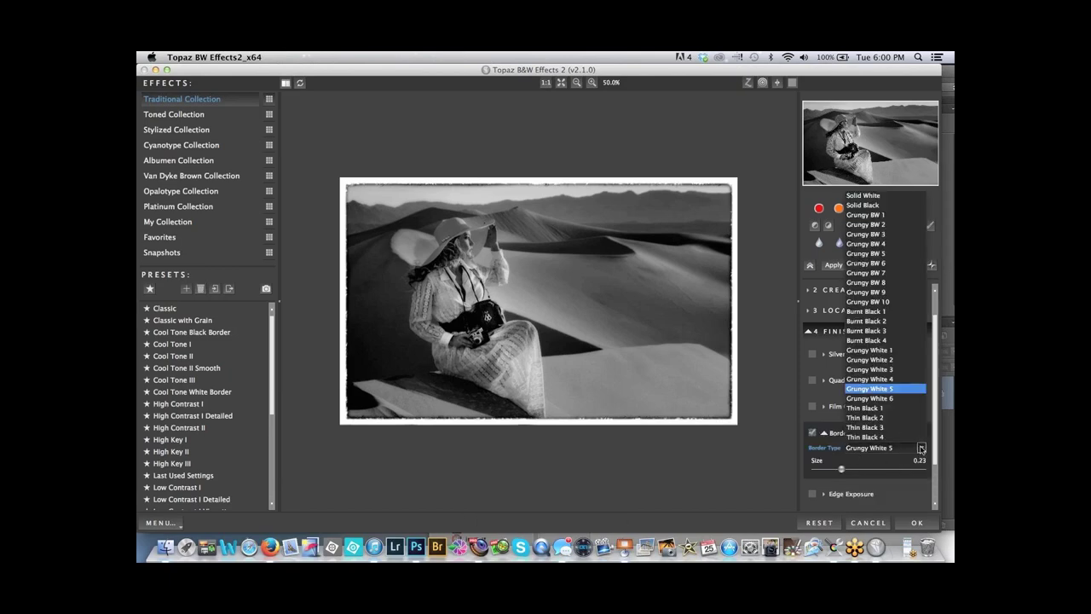
click(883, 294)
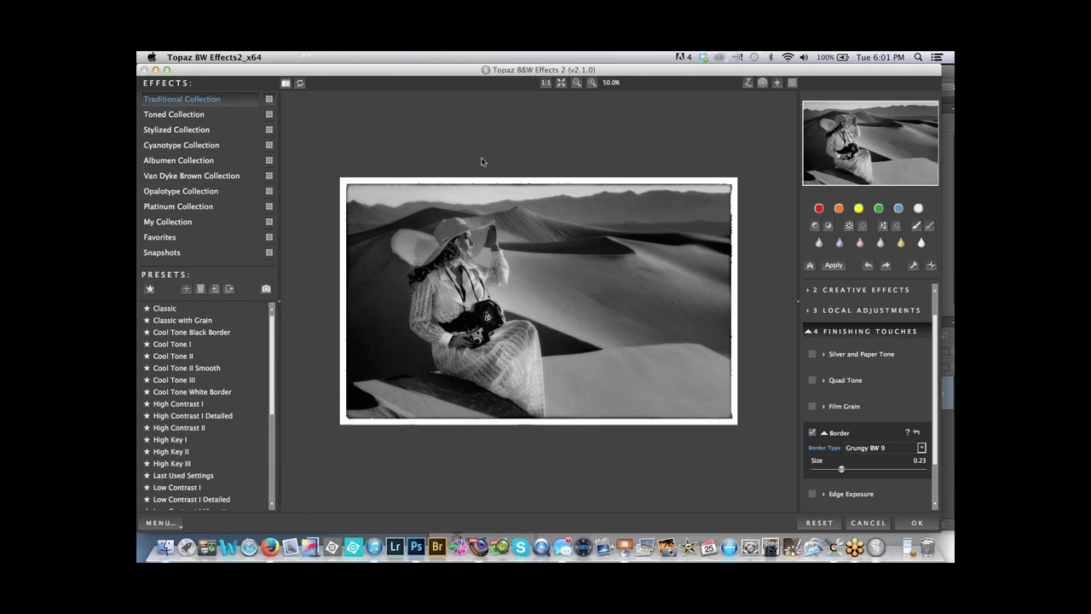
click(868, 523)
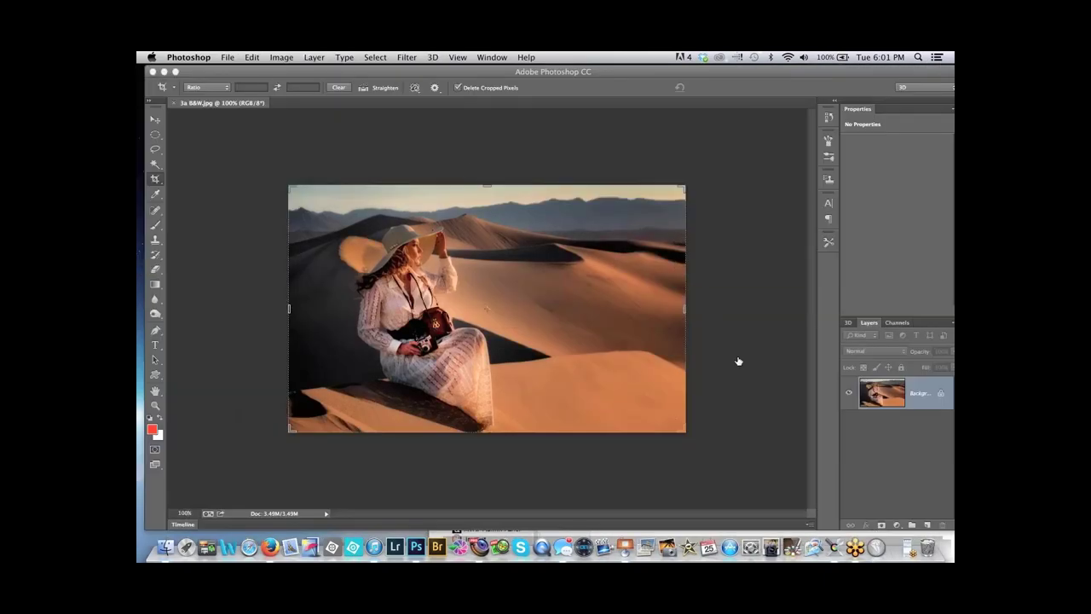
Close the dune portrait and open the Topaz Show presentation in Keynote without reviewing the document warnings
click(155, 72)
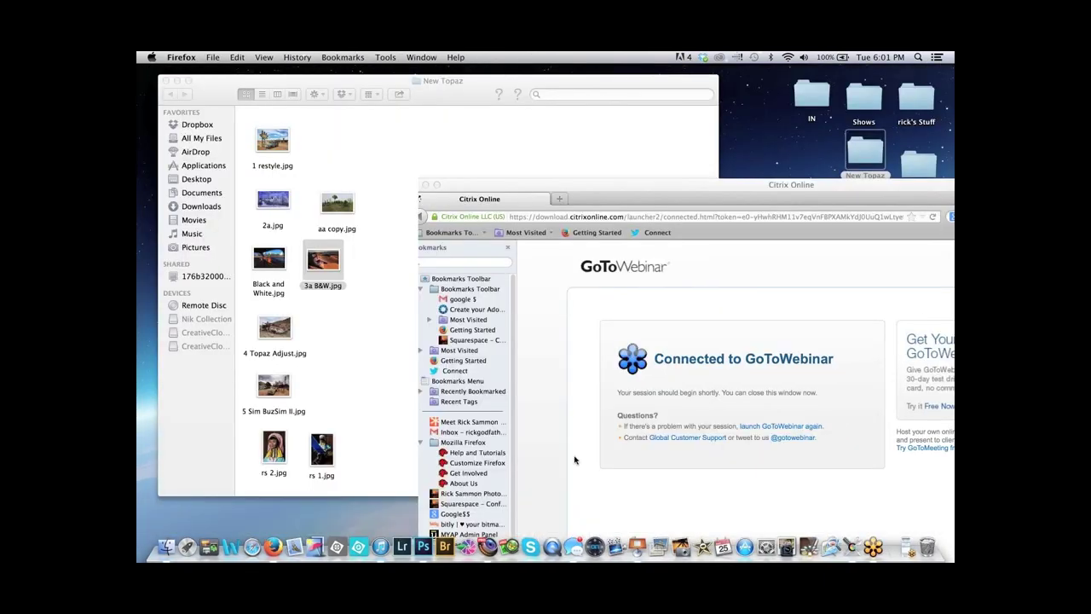
drag(323, 260, 911, 281)
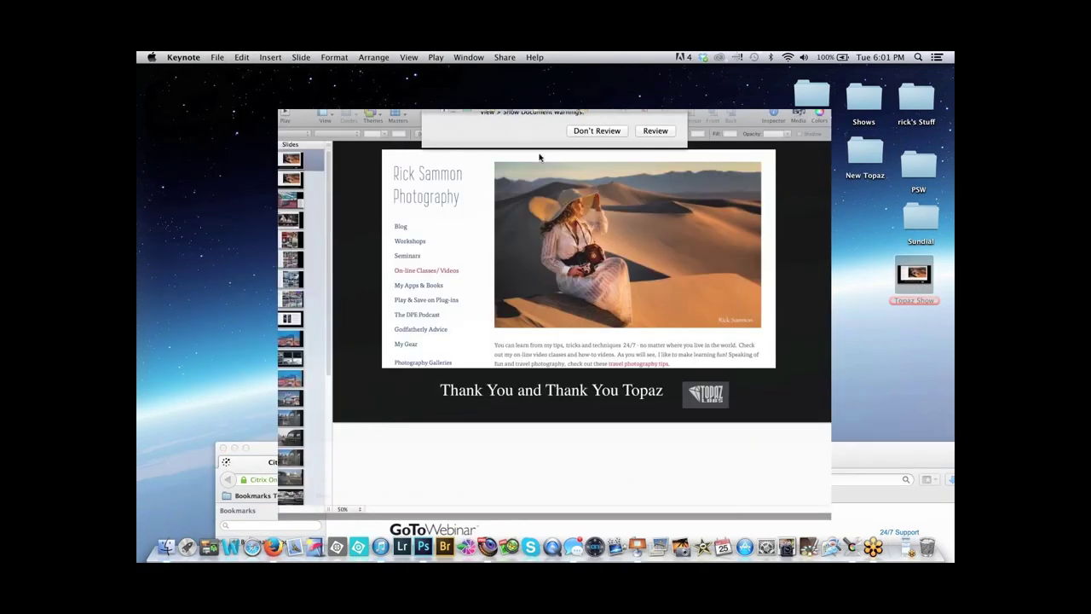
click(597, 130)
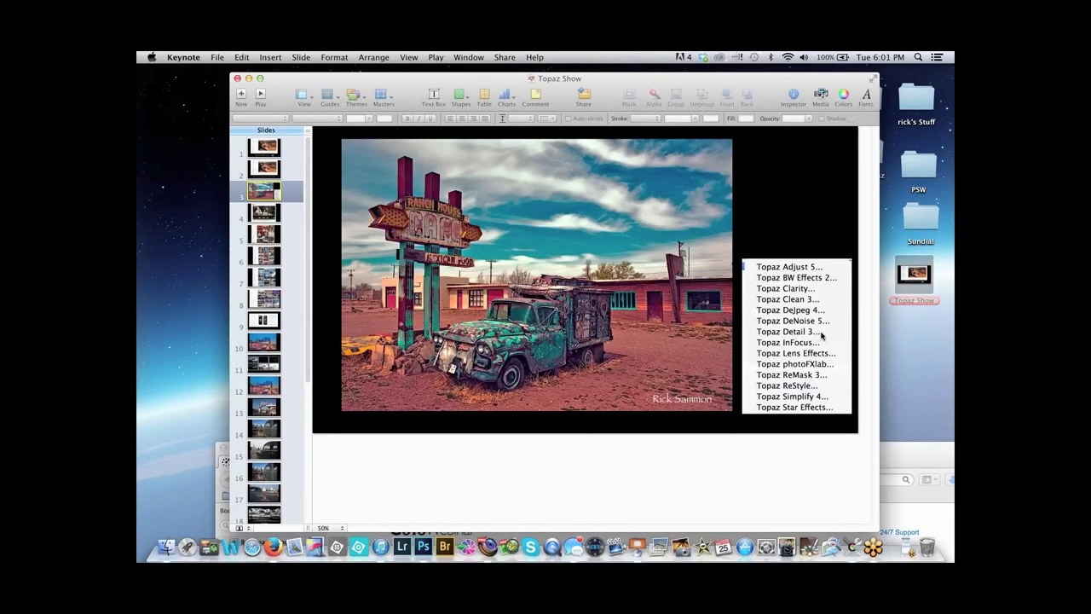